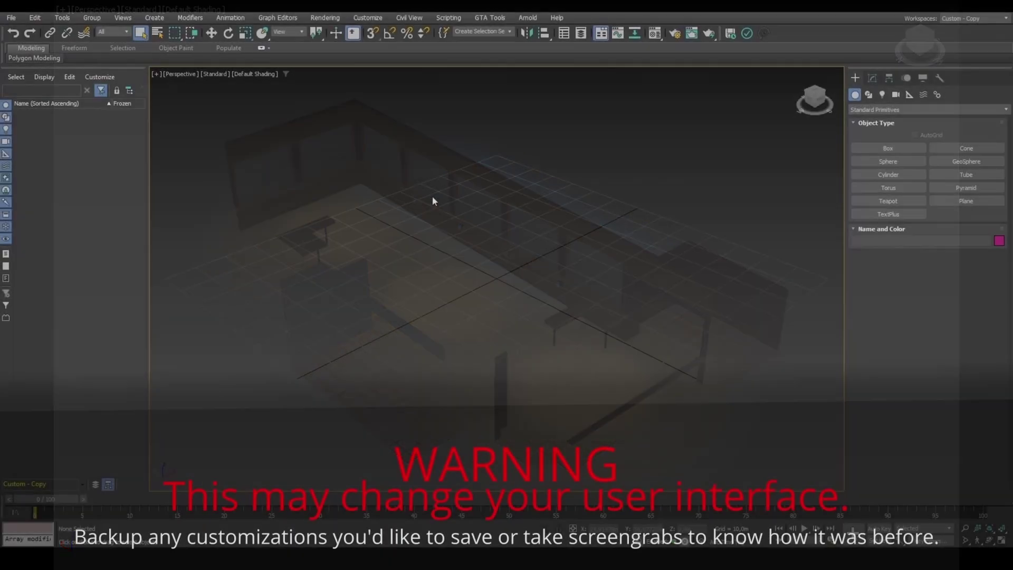
- Set the custom UI and defaults to the Max.Legacy setting with the DefaultUI scheme
left_click(367, 17)
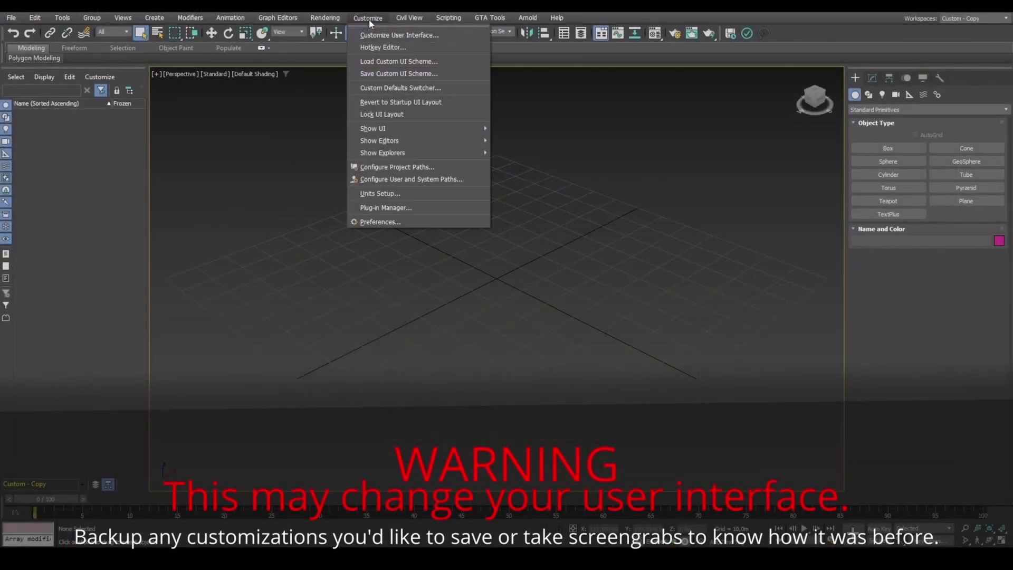
left_click(381, 88)
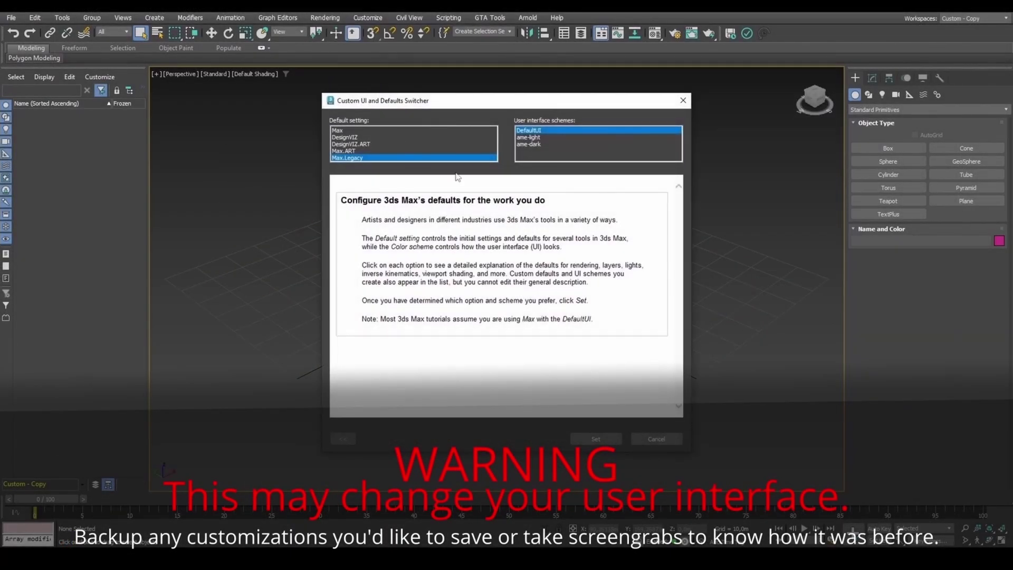
left_click(580, 437)
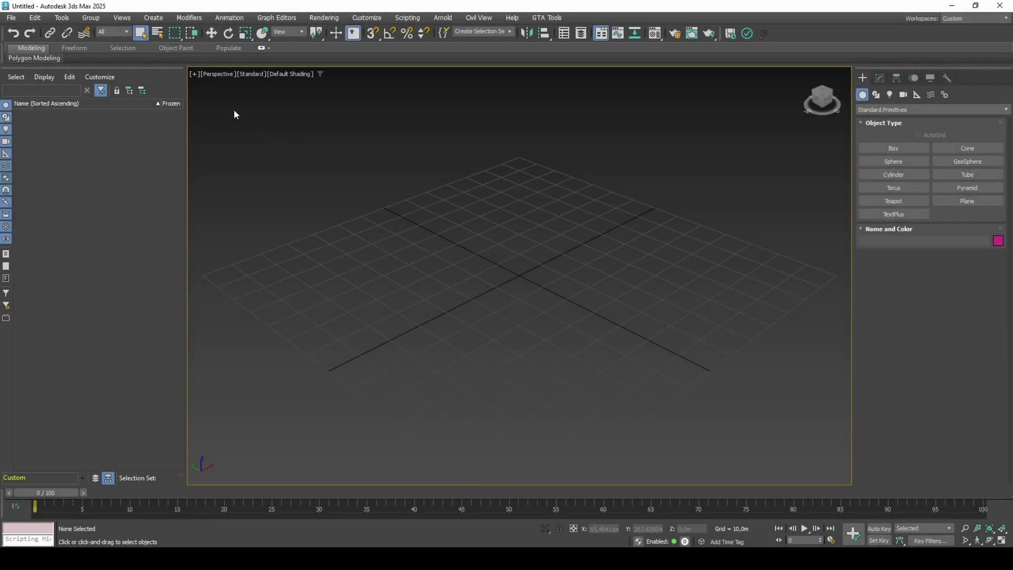
- Start importing a file and browse to the Interior models folder
left_click(10, 17)
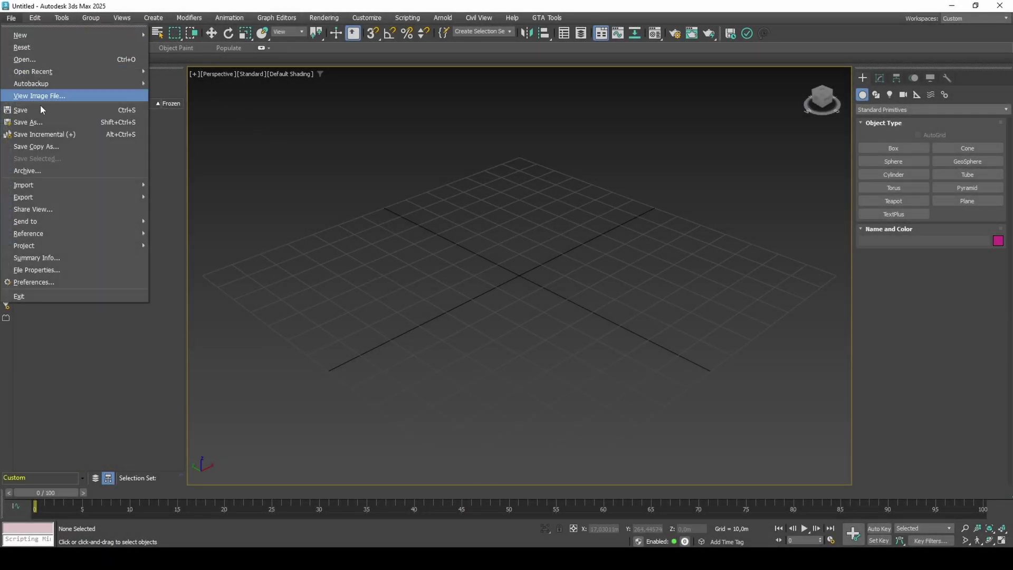
mouse_move(81, 185)
left_click(180, 185)
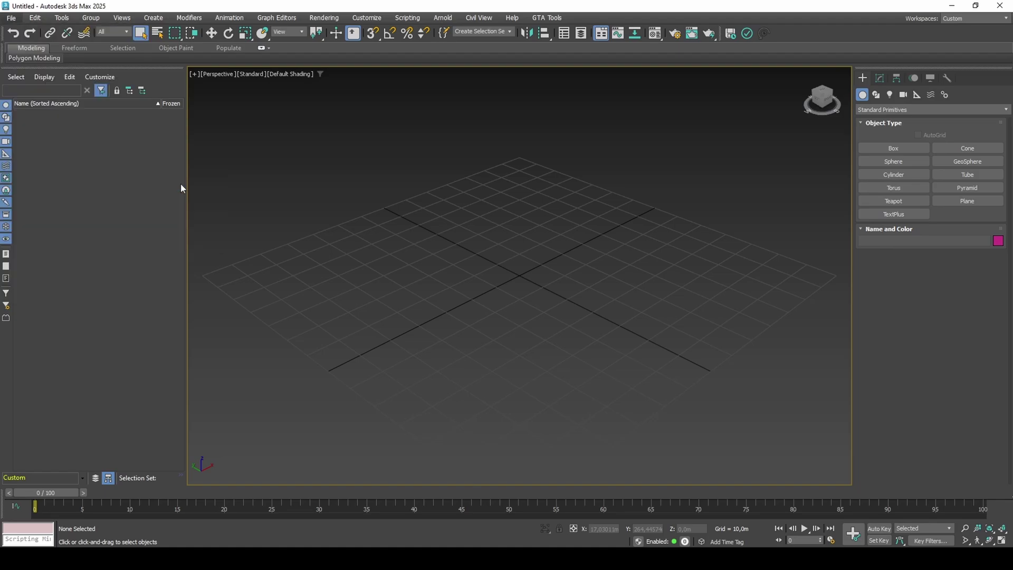
left_click(219, 56)
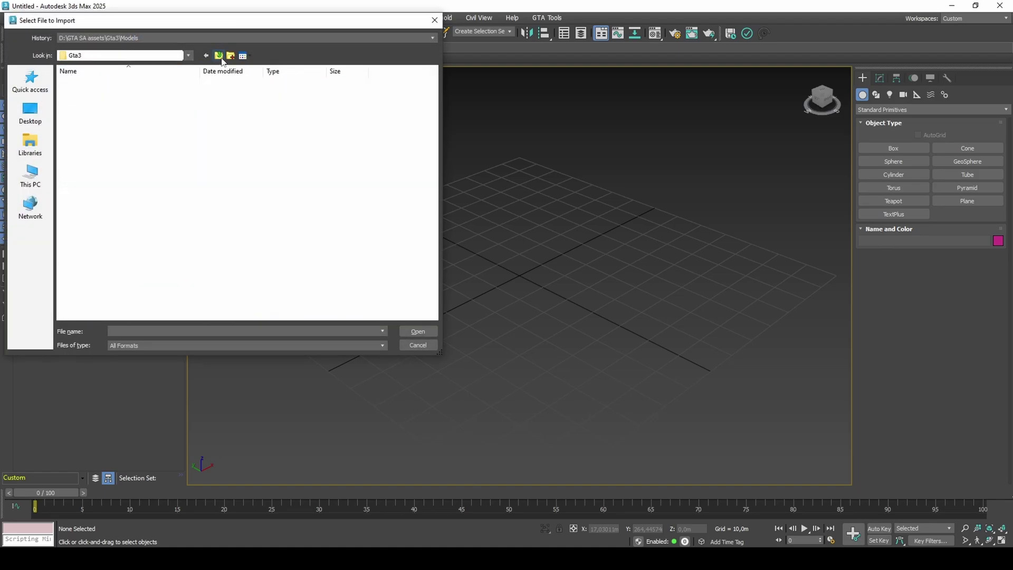
left_click(218, 56)
double_click(128, 112)
- Import int_chick_main.dff, accepting the DFF importer options with frame hierarchy conversion, auto smooth 45 and standard materials
left_click(158, 331)
type("int_chick")
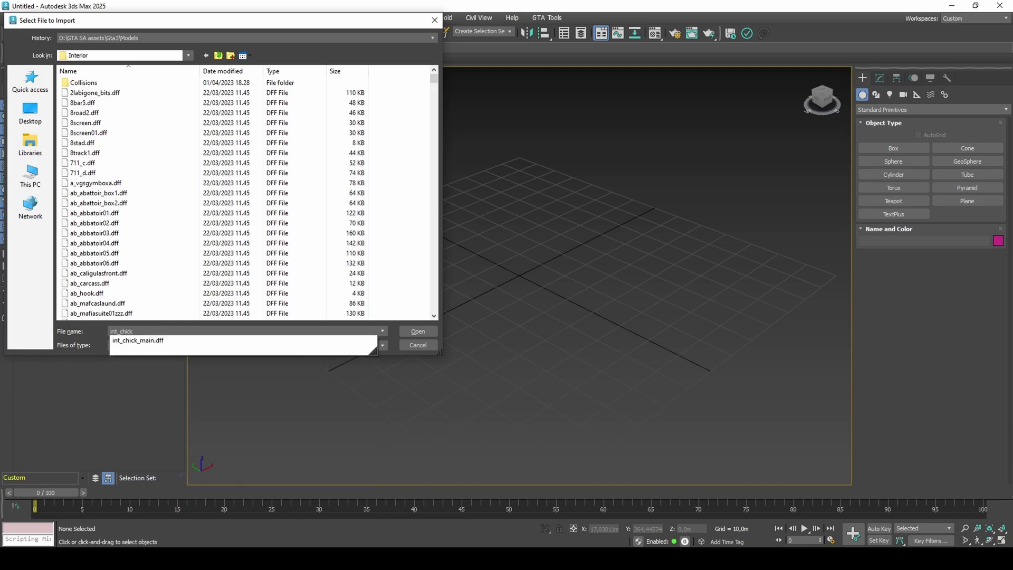
left_click(160, 338)
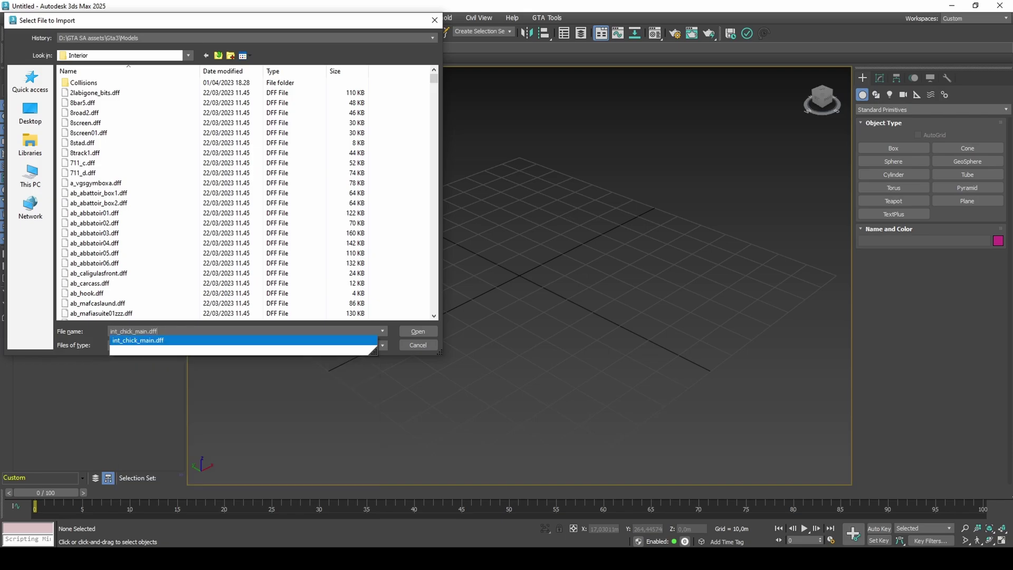
key("Return")
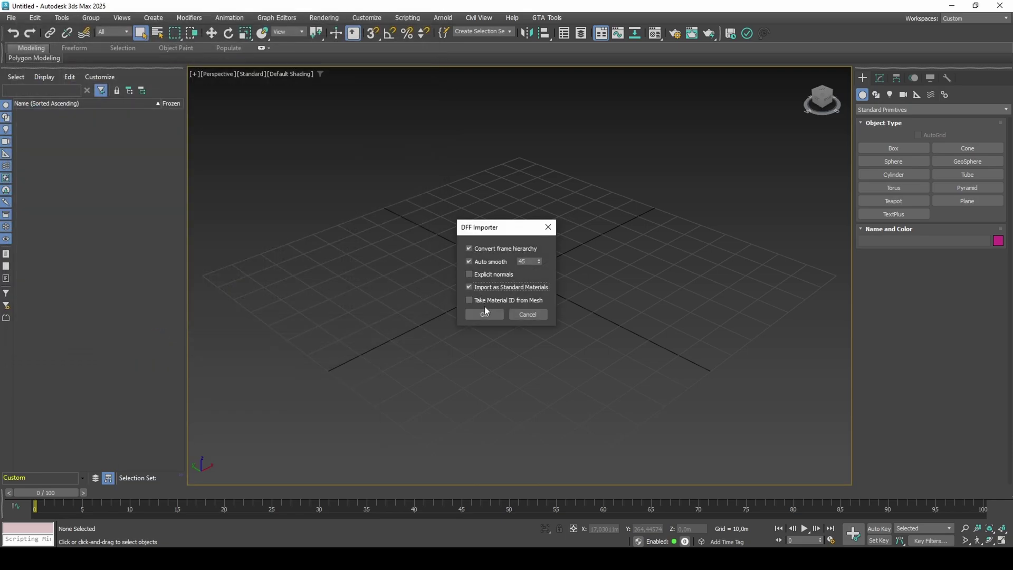
left_click(484, 313)
- Enable Backface Cull for the imported int_chick_main model and delete its child objects
left_click(497, 276)
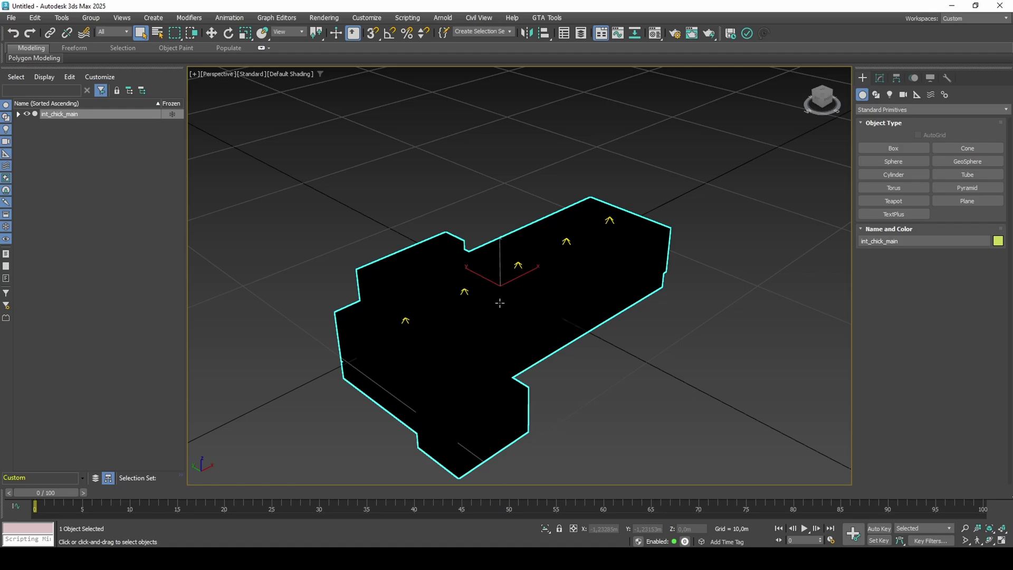
right_click(499, 275)
left_click(548, 378)
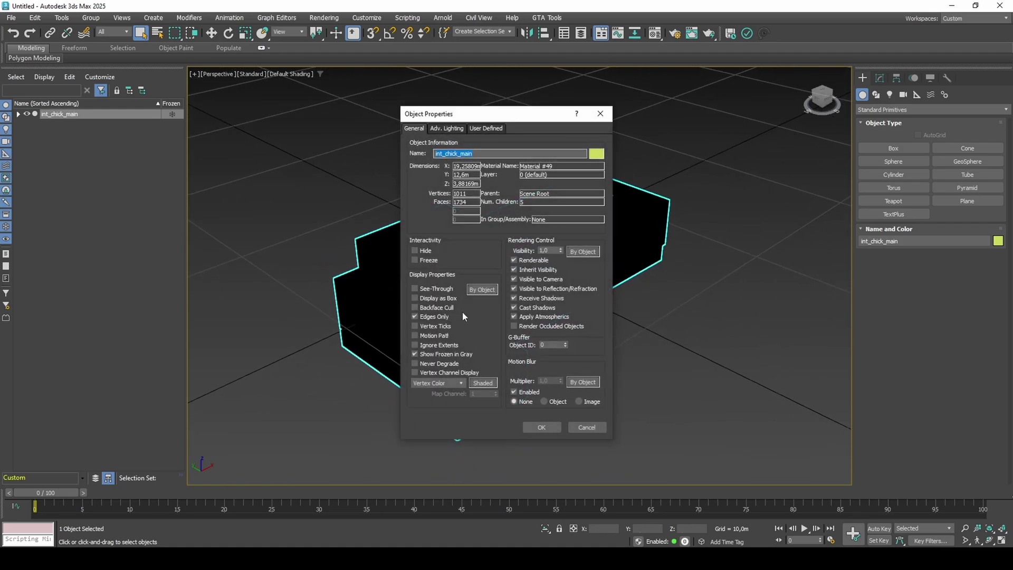
left_click(443, 307)
left_click(534, 425)
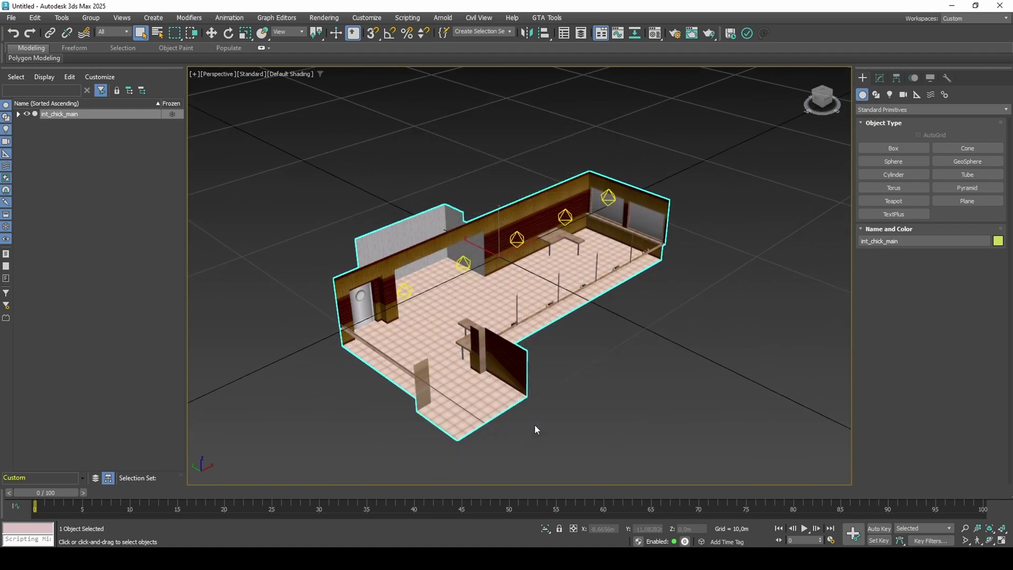
key("Page_Down")
key("Delete")
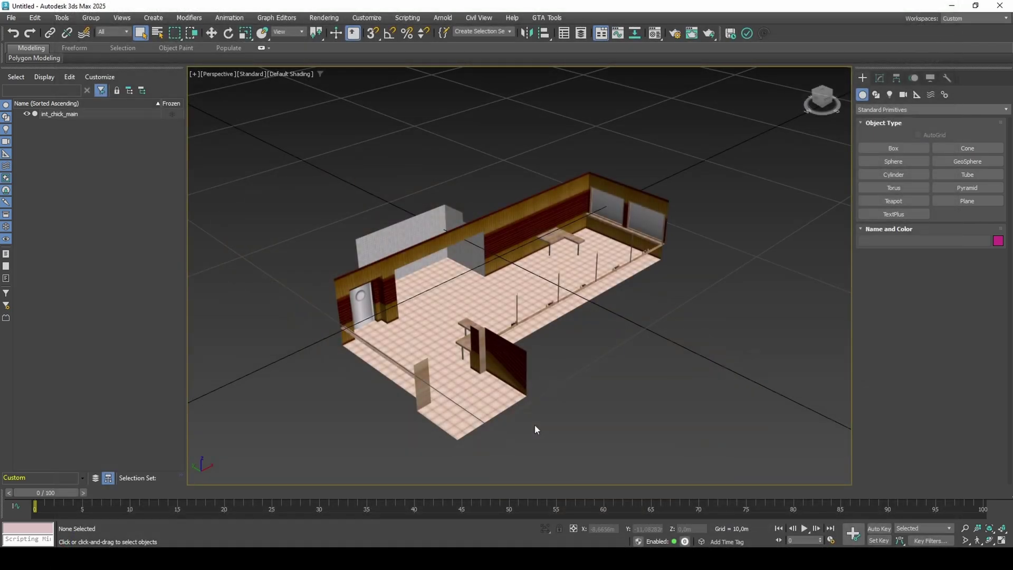
- Start the spline Line tool, switch the viewport to wireframe and turn on 3D snapping near the short window wall
middle_click_drag(536, 288, 544, 329, "alt")
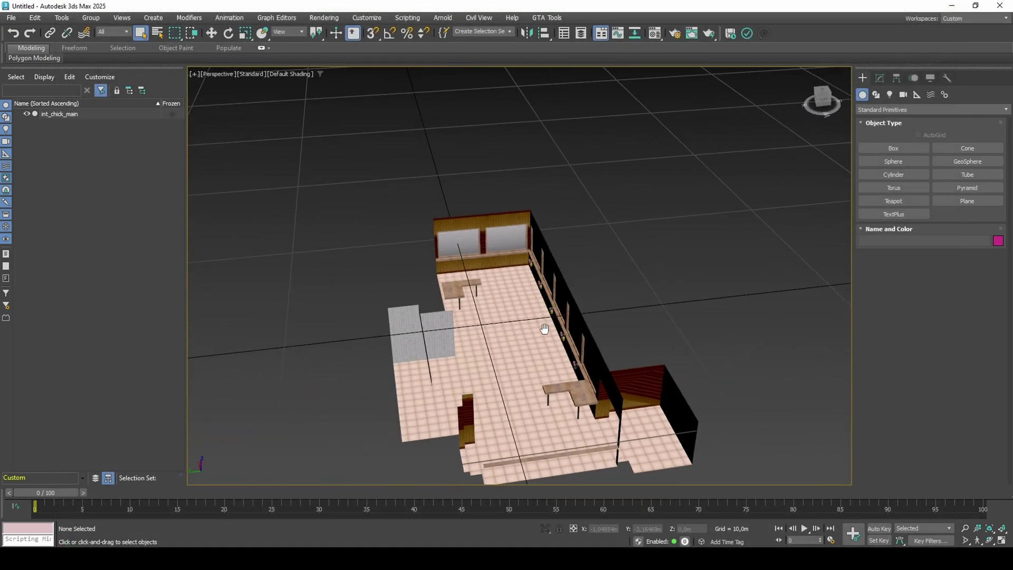
scroll(504, 290, "up", 3)
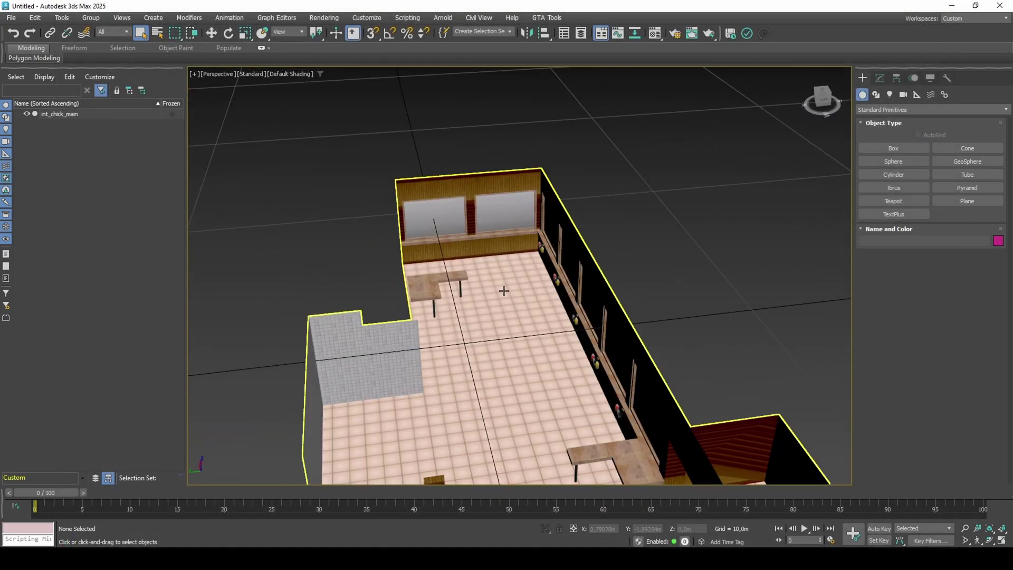
left_click(876, 94)
left_click(890, 161)
middle_click_drag(369, 243, 427, 222, "alt")
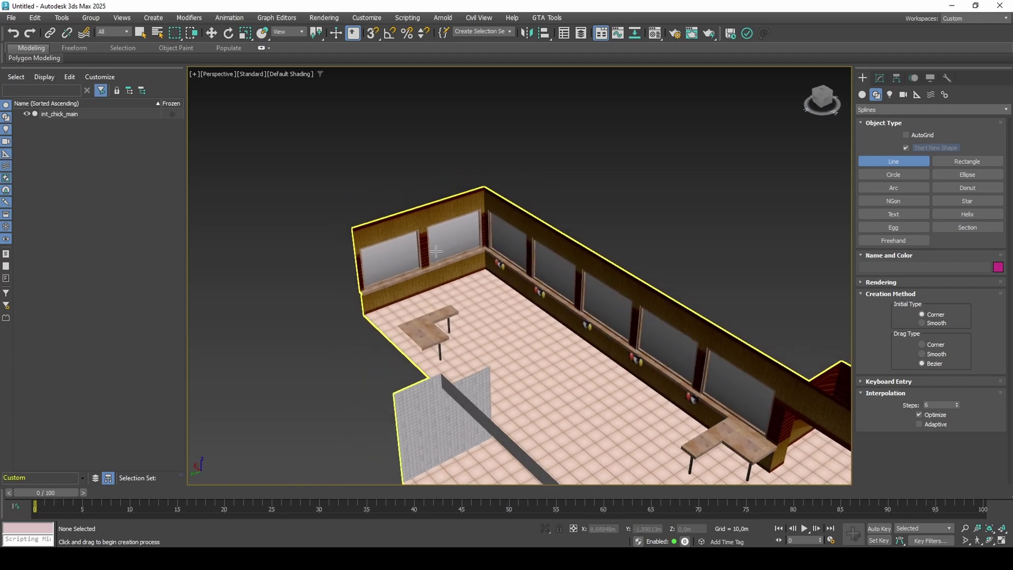
key("F3")
scroll(384, 228, "up", 4)
scroll(384, 228, "up", 2)
key("s")
left_click(256, 222)
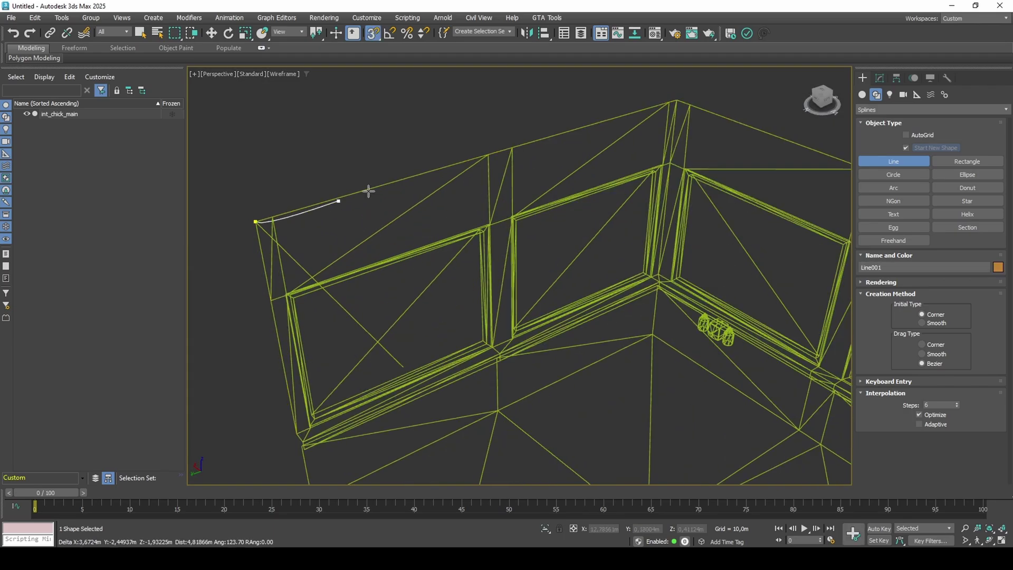
left_click(680, 102)
middle_click_drag(600, 142, 584, 208, "alt")
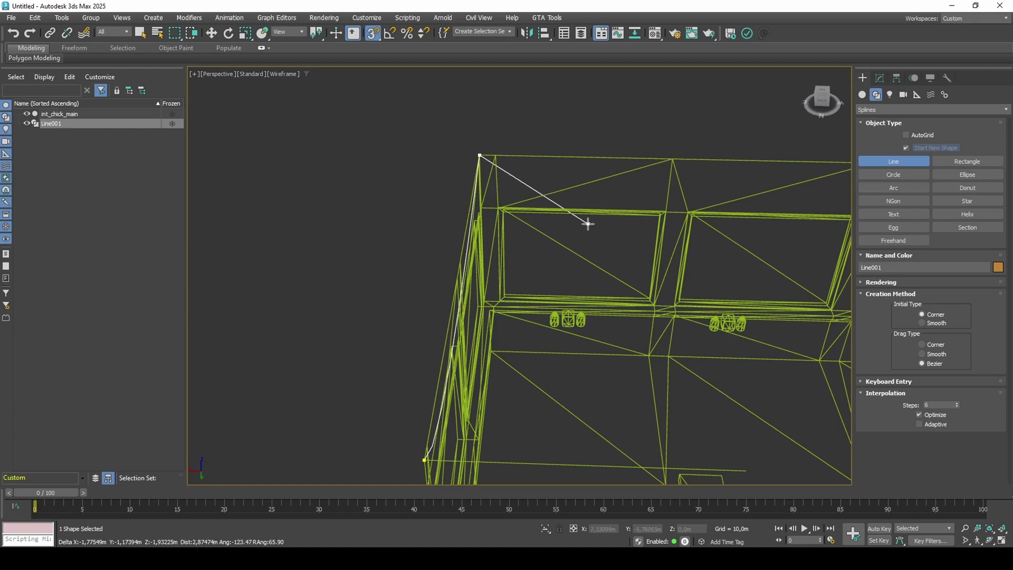
right_click(540, 234)
middle_click_drag(538, 240, 563, 221)
key("Delete")
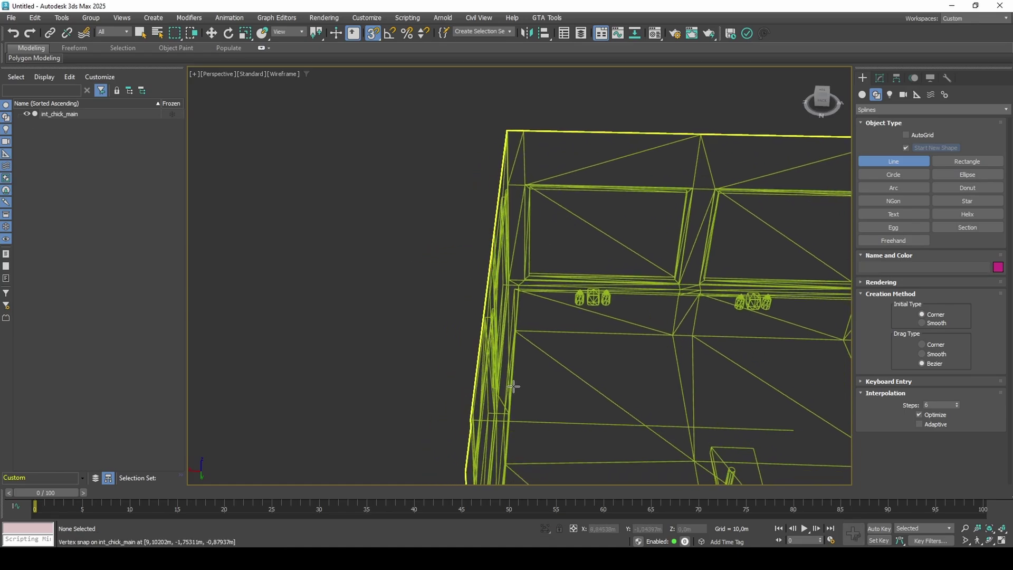
- Draw a straight line along the top edge of the short window wall, snapped to its two upper corners
middle_click_drag(511, 388, 435, 380, "alt")
left_click(439, 394)
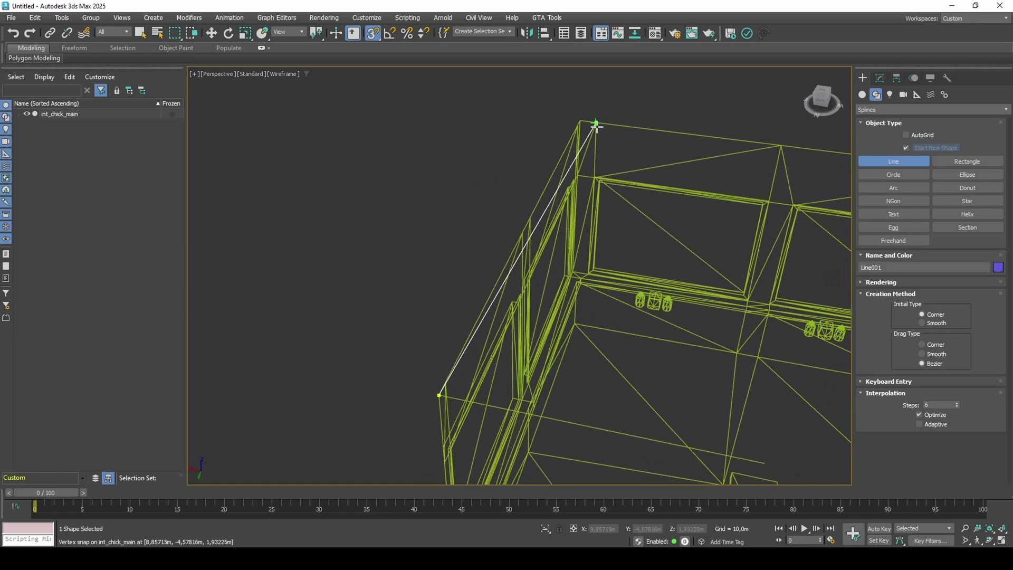
left_click(579, 122)
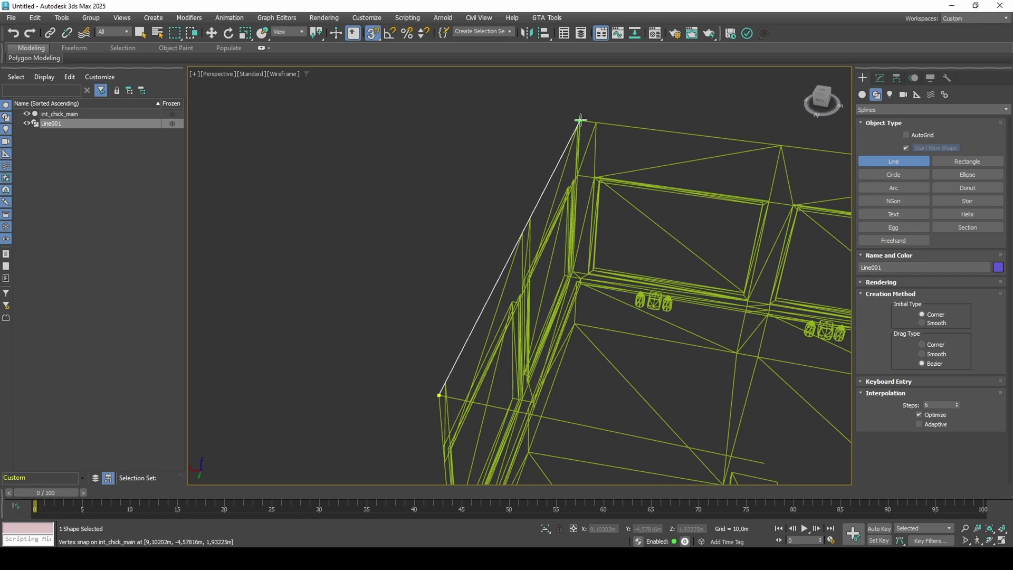
middle_click_drag(532, 238, 459, 284)
right_click(511, 204)
- Draw a second straight line along the top edge of the long window wall, snapped from corner to corner
middle_click_drag(568, 143, 378, 206)
scroll(448, 226, "down", 4)
left_click(367, 193)
scroll(234, 181, "down", 4)
middle_click_drag(652, 227, 558, 231)
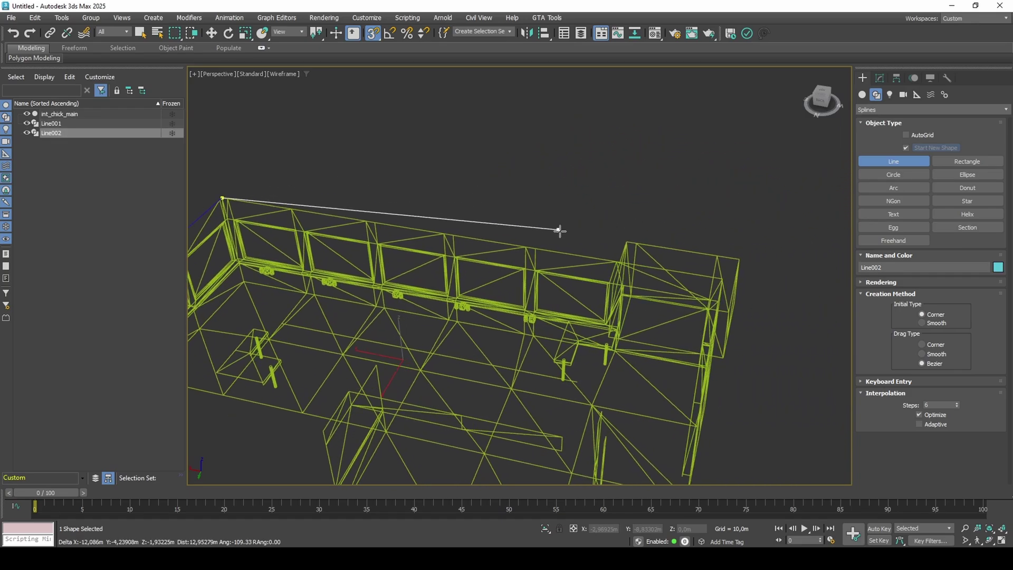
scroll(591, 259, "up", 4)
key("F3")
scroll(634, 269, "up", 2)
key("F3")
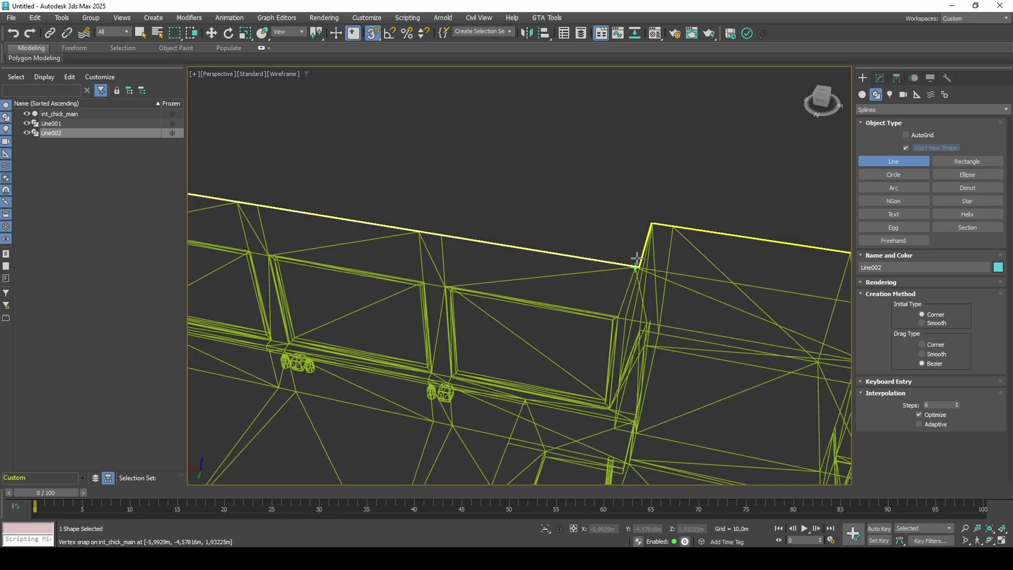
left_click(634, 264)
key("F3")
scroll(632, 201, "down", 5)
right_click(631, 202)
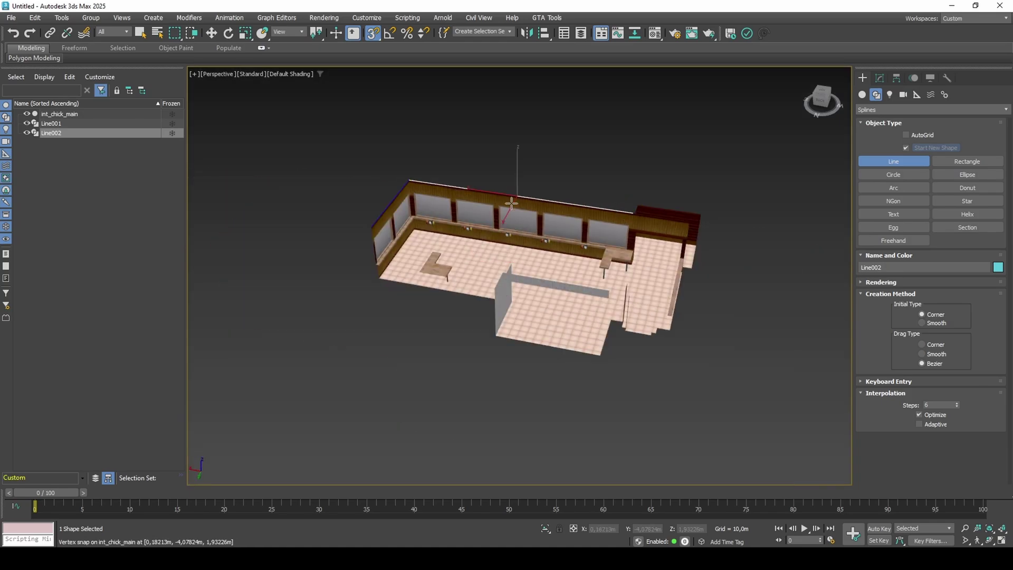
- Draw a third straight line through the room's length, from the short window wall's middle top vertex to the opposite wall's top vertex
scroll(389, 200, "up", 3)
scroll(389, 200, "up", 2)
key("F3")
scroll(410, 206, "up", 2)
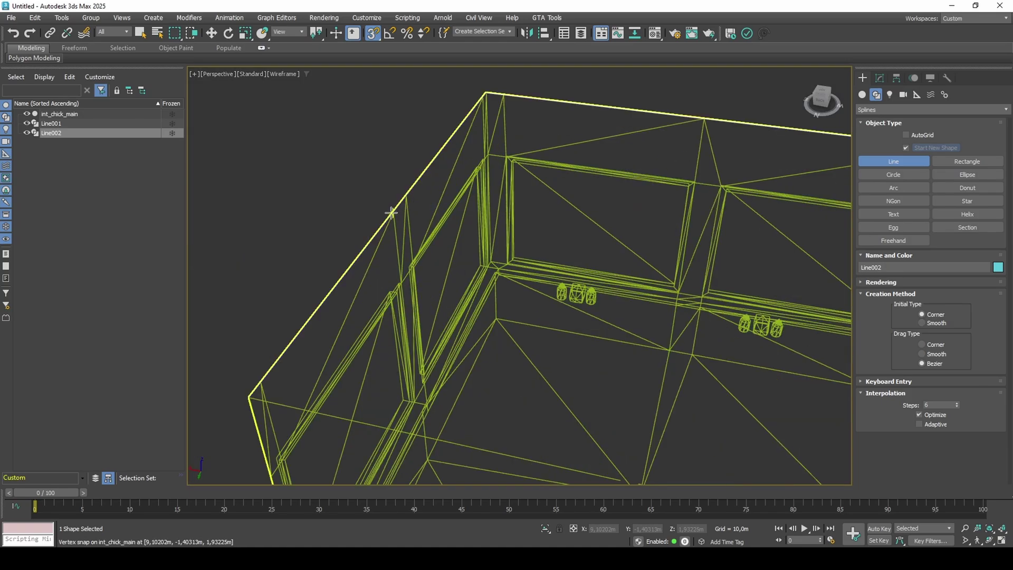
left_click(392, 213)
scroll(359, 214, "down", 5)
key("F3")
scroll(354, 214, "down", 4)
mouse_move(705, 248)
middle_mouse_down("alt")
mouse_move(685, 272)
mouse_move(744, 249)
mouse_move(712, 222)
middle_mouse_up("alt")
scroll(709, 216, "up", 4)
key("F3")
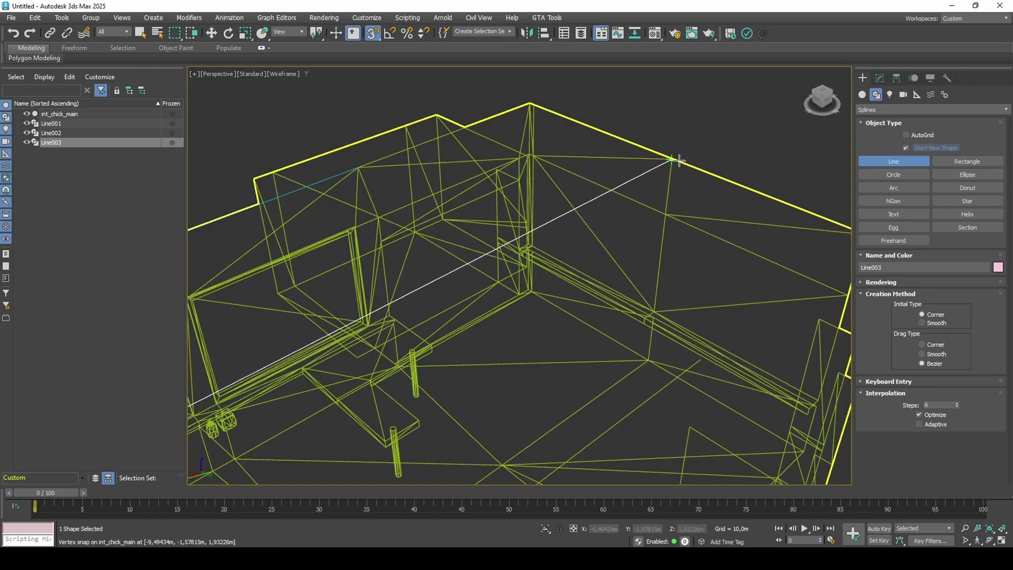
key("F3")
left_click(668, 162)
right_click(668, 163)
scroll(668, 162, "down", 6)
middle_click_drag(604, 232, 656, 198, "alt")
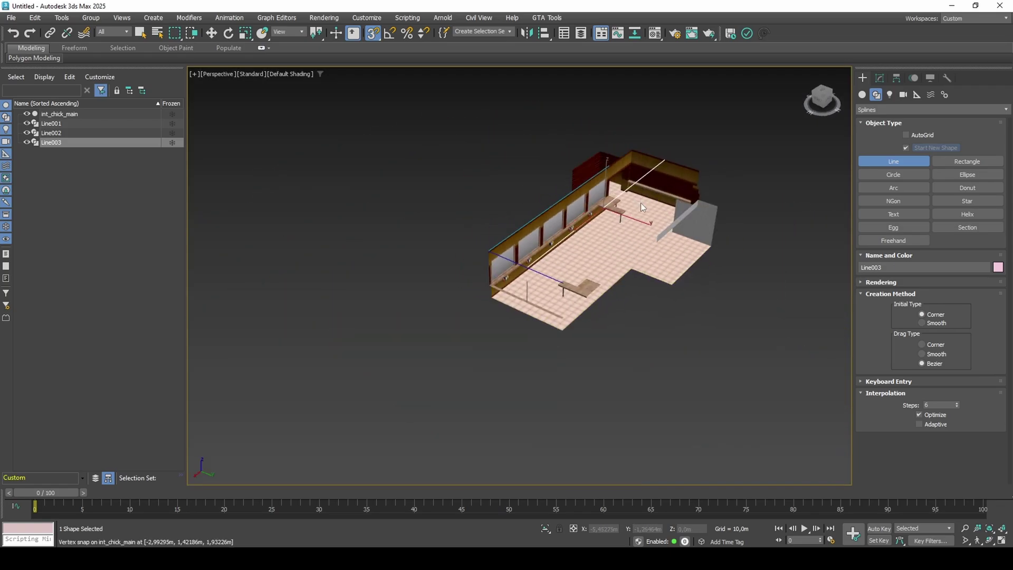
right_click(656, 198)
- Turn off snapping and set the Y position of the lengthwise line's vertex at the short window wall to -1 m
scroll(593, 213, "up", 2)
middle_click_drag(579, 244, 597, 241)
key("s")
key("1")
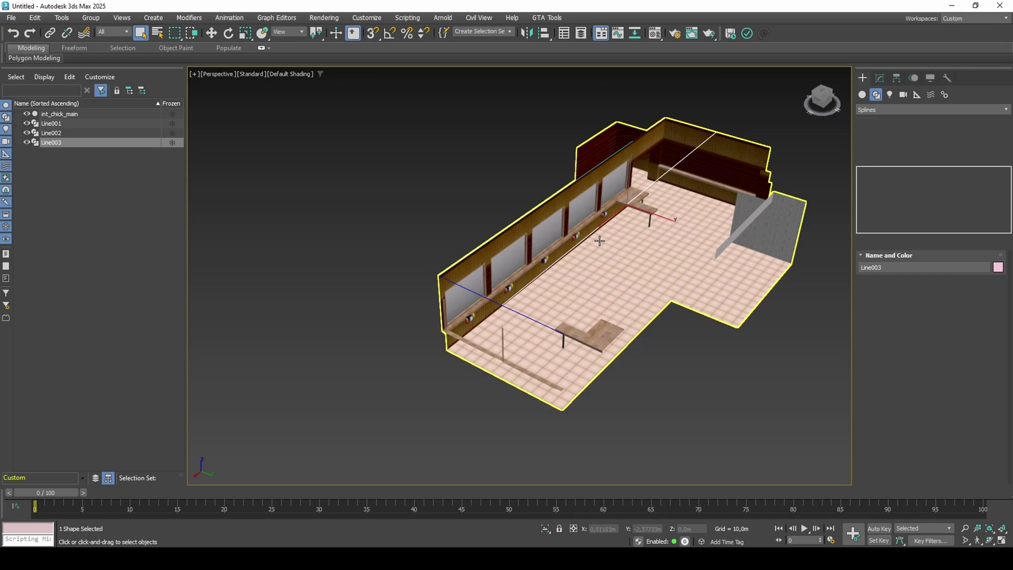
key("w")
left_click_drag(555, 277, 470, 354)
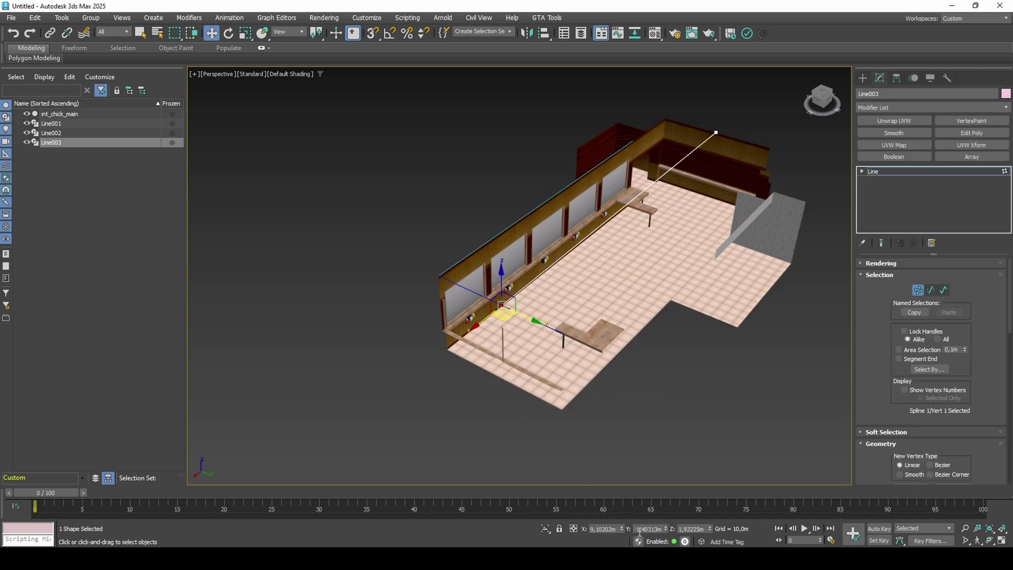
double_click(638, 530)
type("-1")
key("Return")
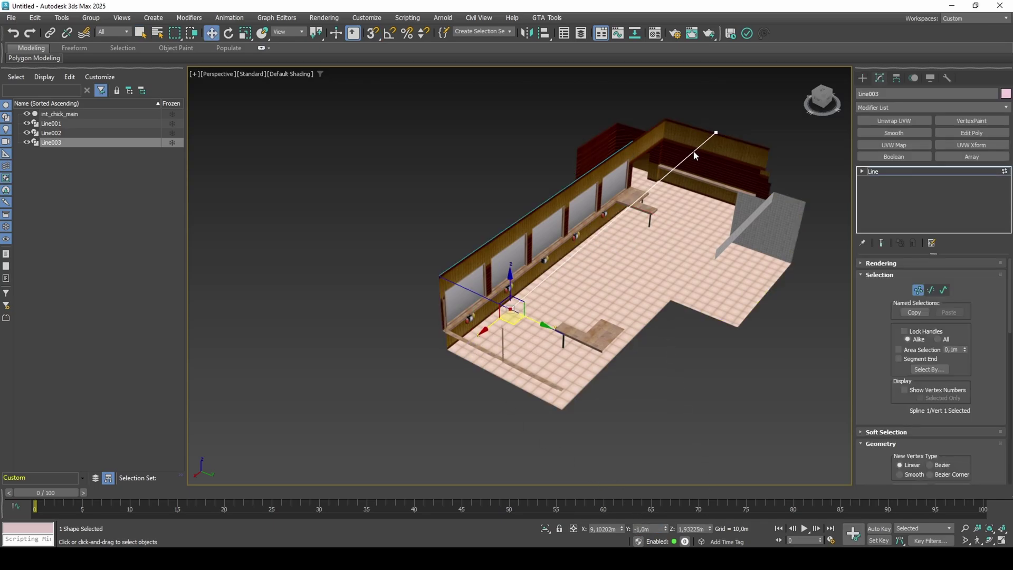
- Set the Y position of the lengthwise line's far end vertex to -1 m as well
left_click_drag(744, 108, 686, 161)
left_click(639, 529)
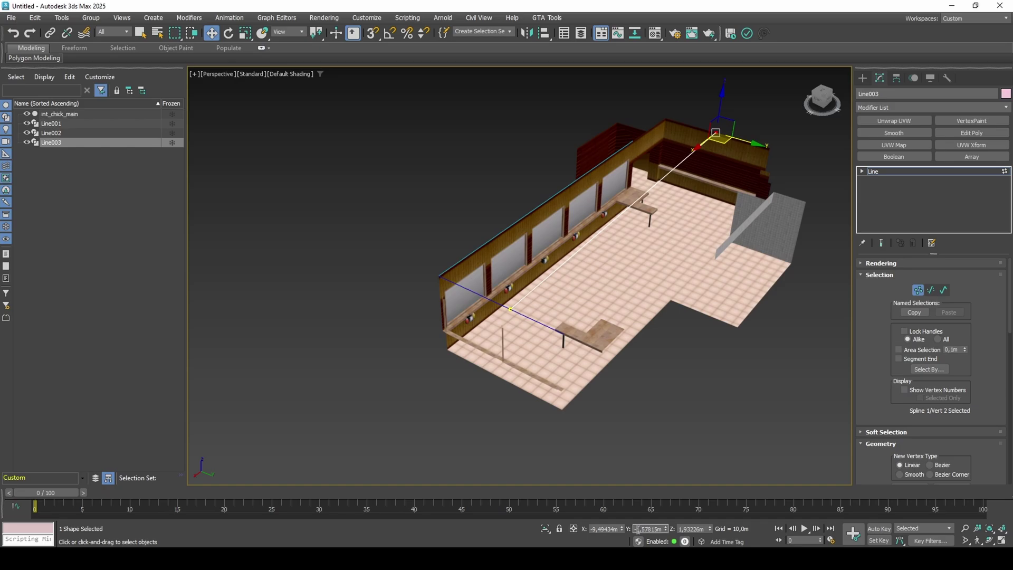
type("-1")
key("Return")
- Leave sub-object editing, shift the whole lengthwise line along Y to about -1.99 m, and return to the spline creation tools
middle_click_drag(653, 378, 593, 388, "alt")
middle_click_drag(593, 388, 573, 286)
key("2")
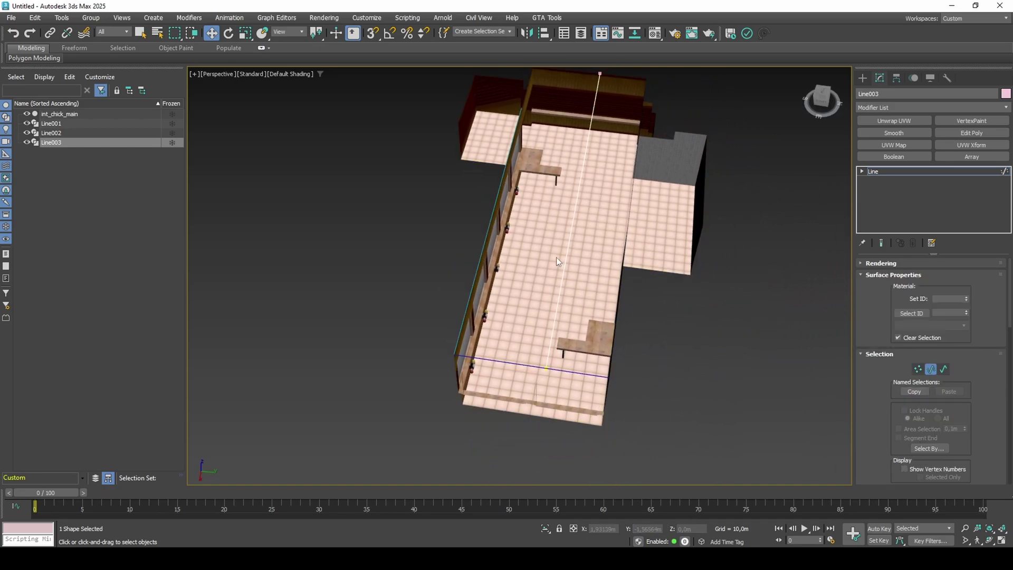
middle_click_drag(568, 244, 574, 274)
key("2")
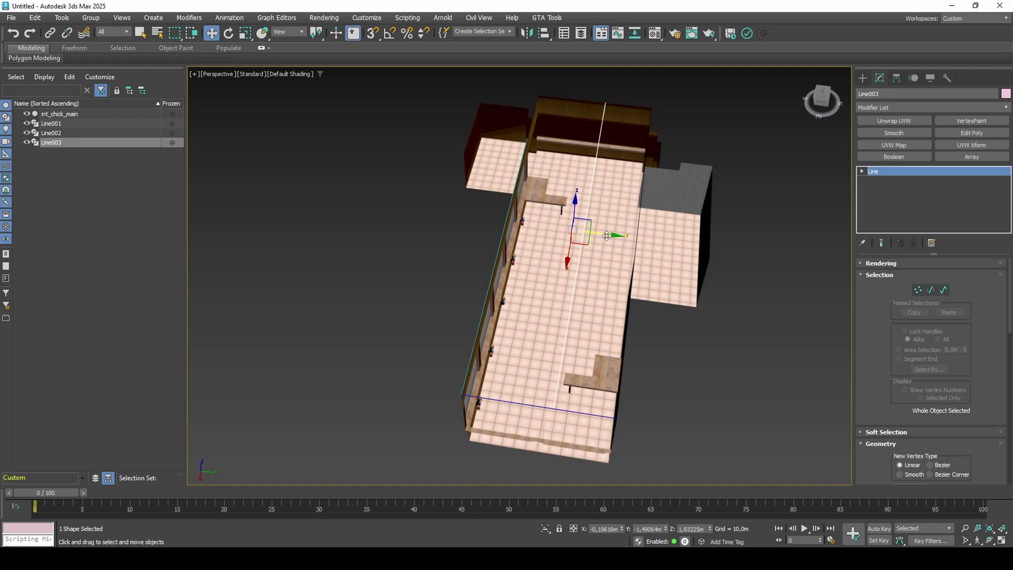
middle_click_drag(591, 263, 518, 244, "alt")
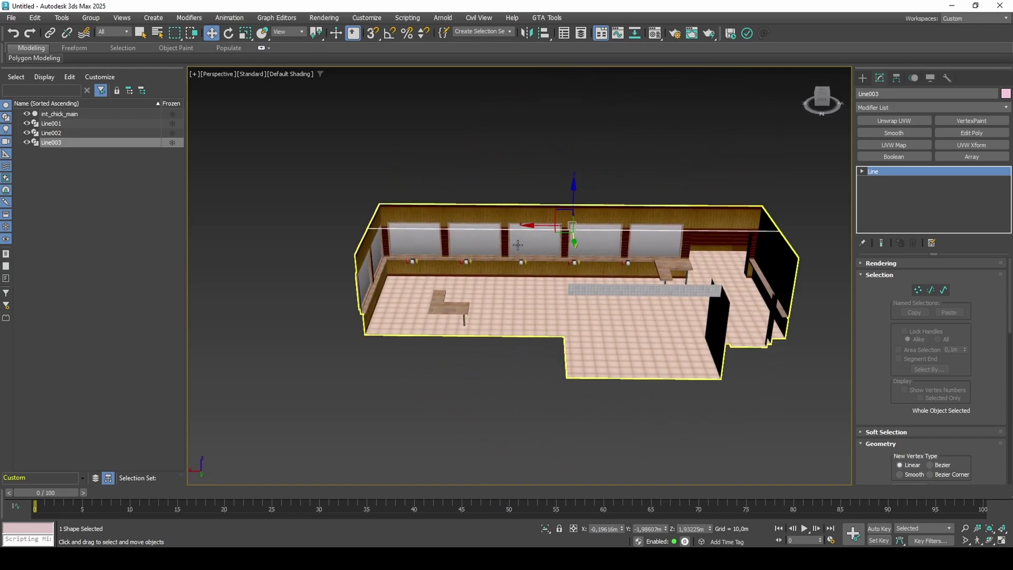
left_click(863, 77)
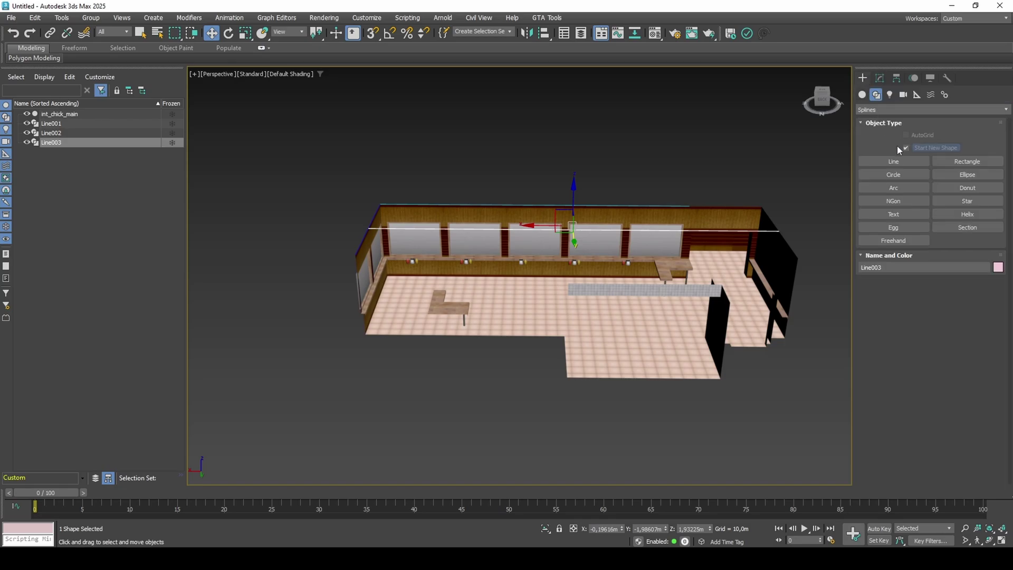
- Create three standard Omni lights in a row on the floor in the middle of the room
left_click(890, 95)
left_click(892, 110)
left_click(885, 127)
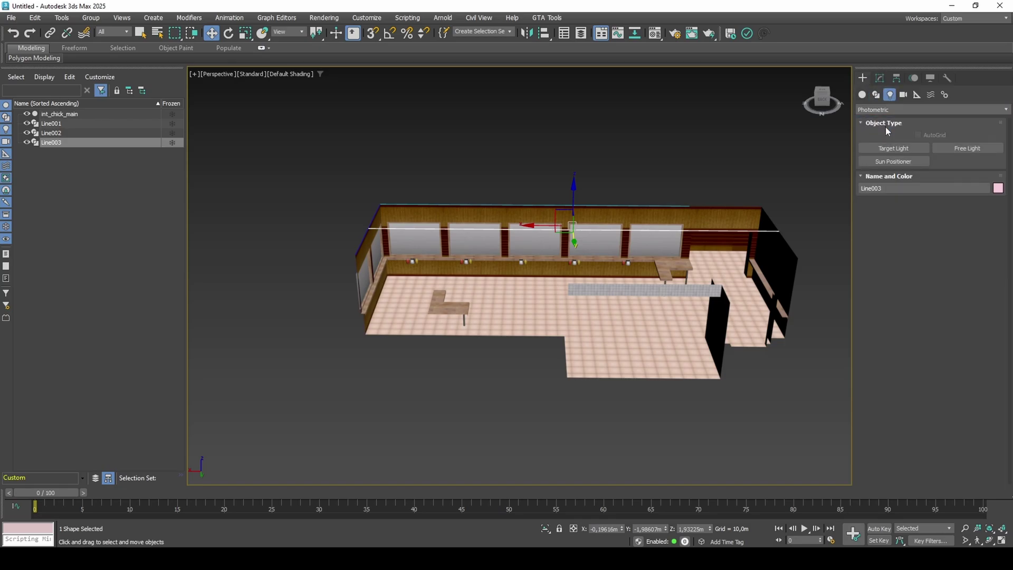
left_click(894, 174)
scroll(498, 294, "up", 5)
left_click(497, 295)
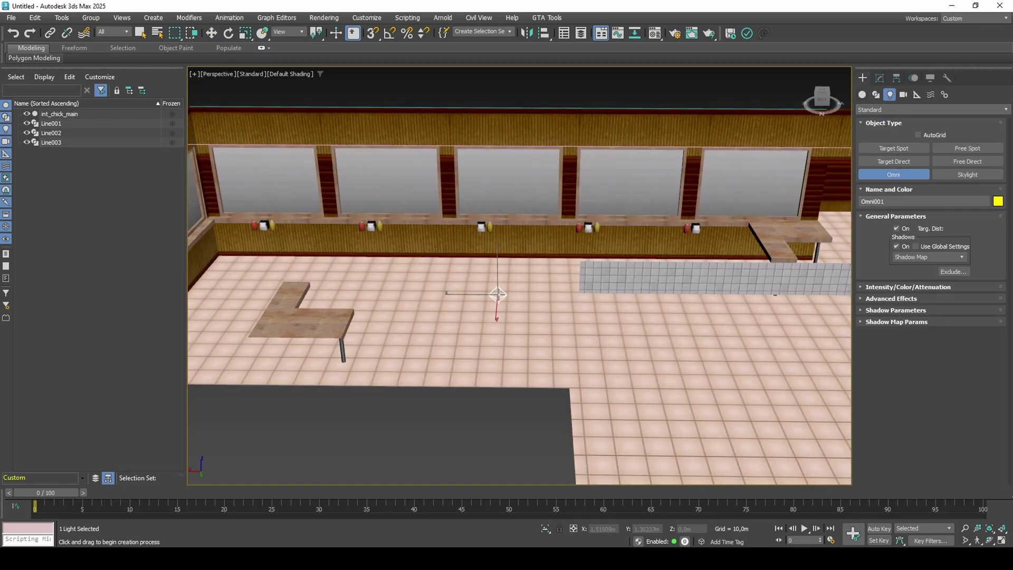
left_click(567, 296)
right_click(577, 293)
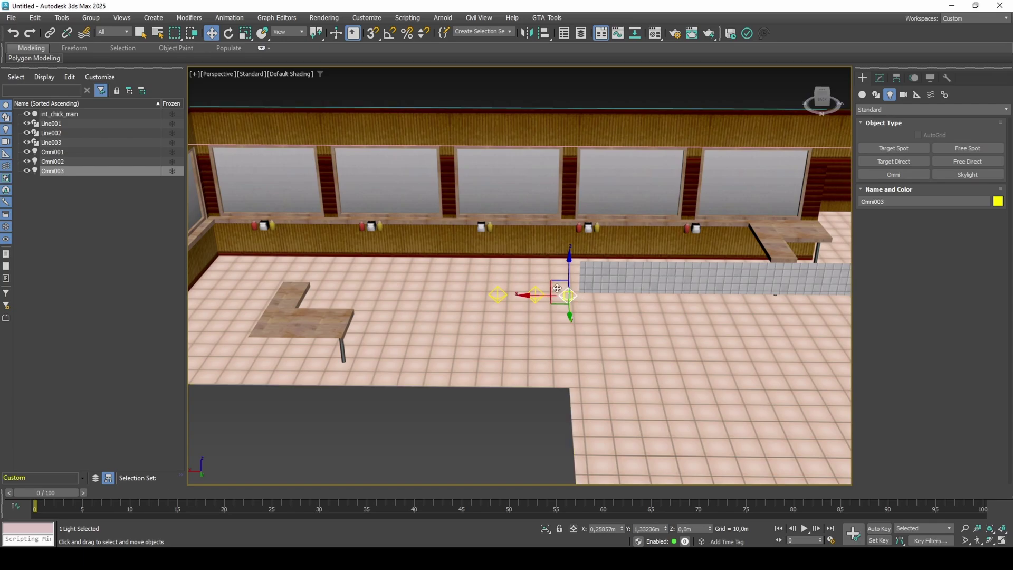
- Rename the third omni light OverheadLarge
double_click(113, 168)
type("Over")
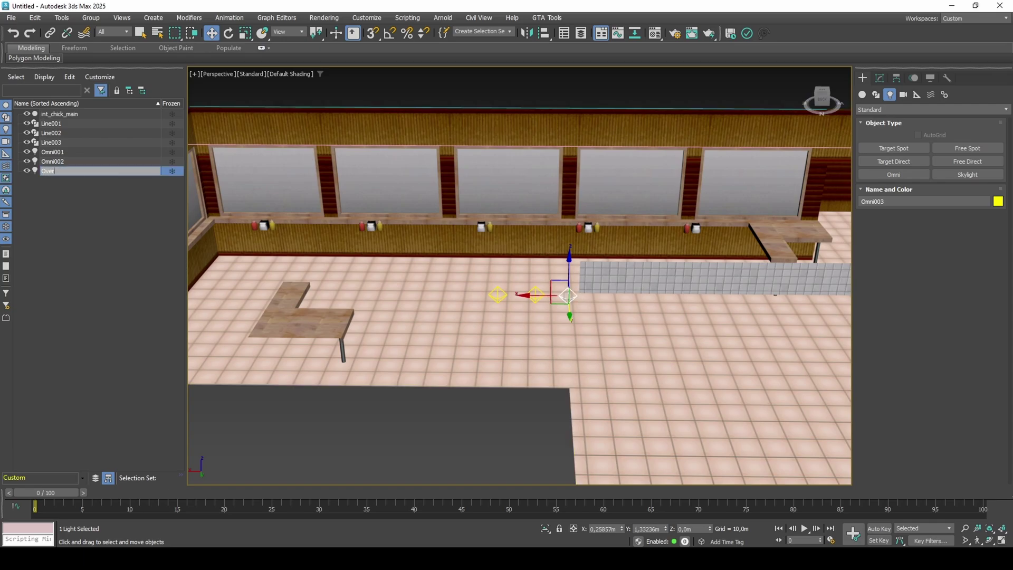
type("headLarge")
key("Return")
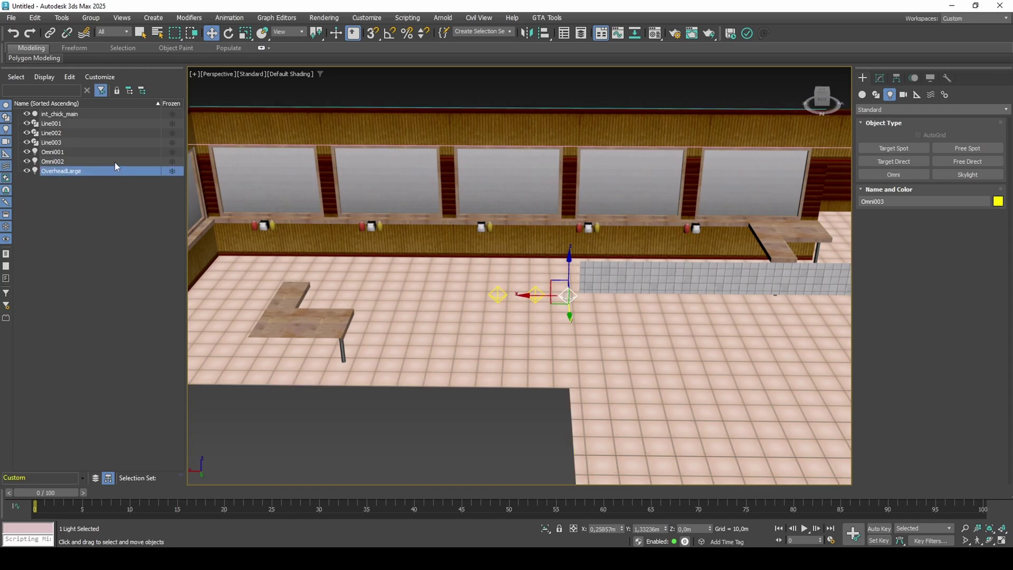
- Rename the second omni light OverheadSmall
left_click(115, 163)
double_click(114, 165)
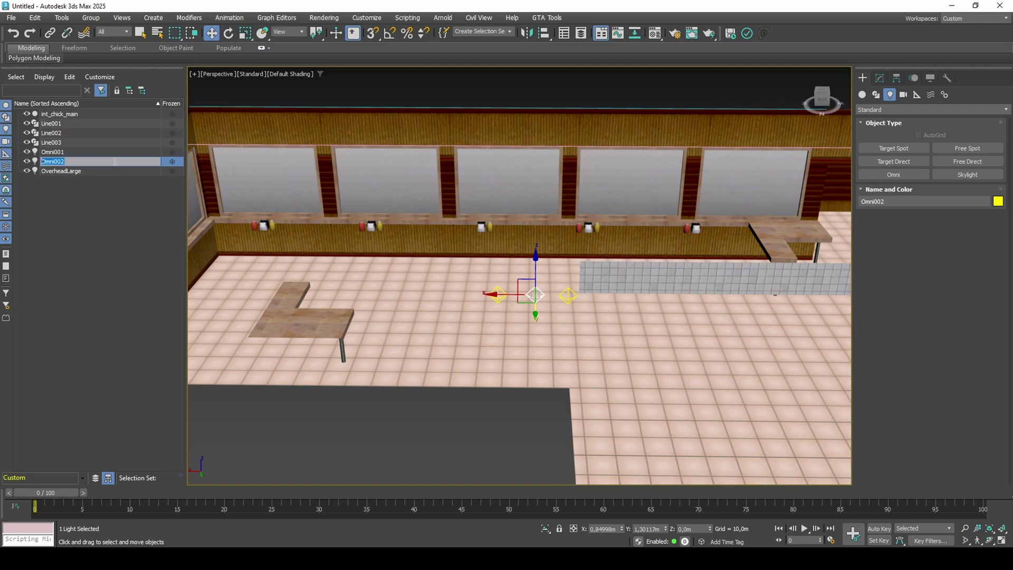
type("OverheadSmall")
key("Return")
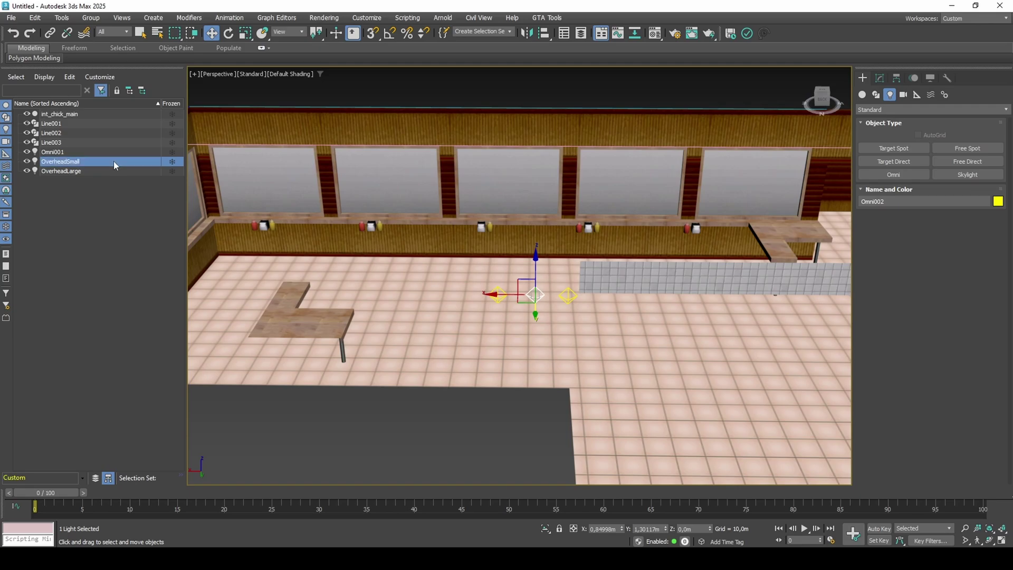
- Rename the first omni light Sky
left_click(131, 153)
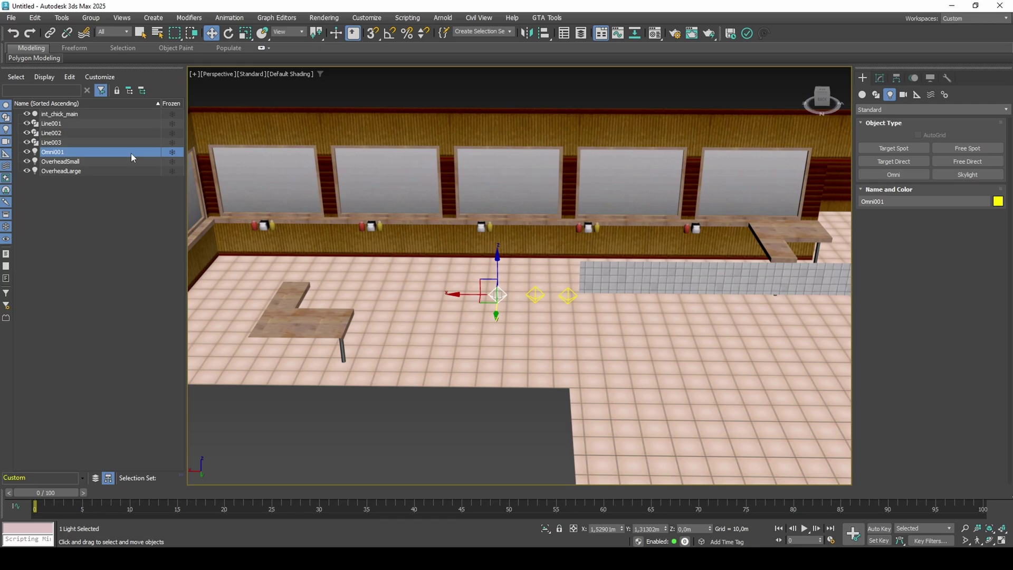
left_click(131, 153)
type("Sky")
key("Return")
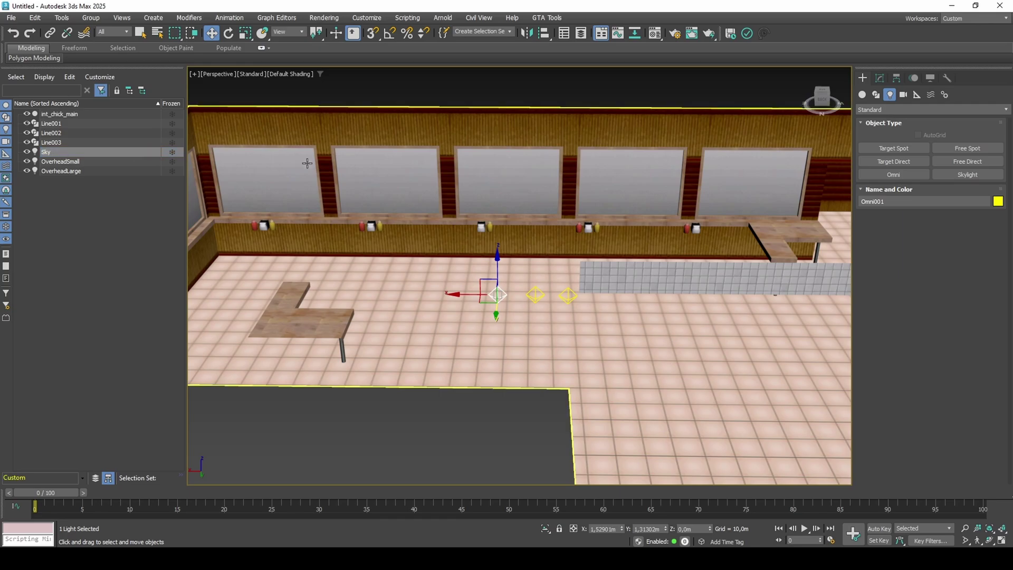
- Detach the Align commands as a floating palette over the viewport
scroll(516, 192, "down", 5)
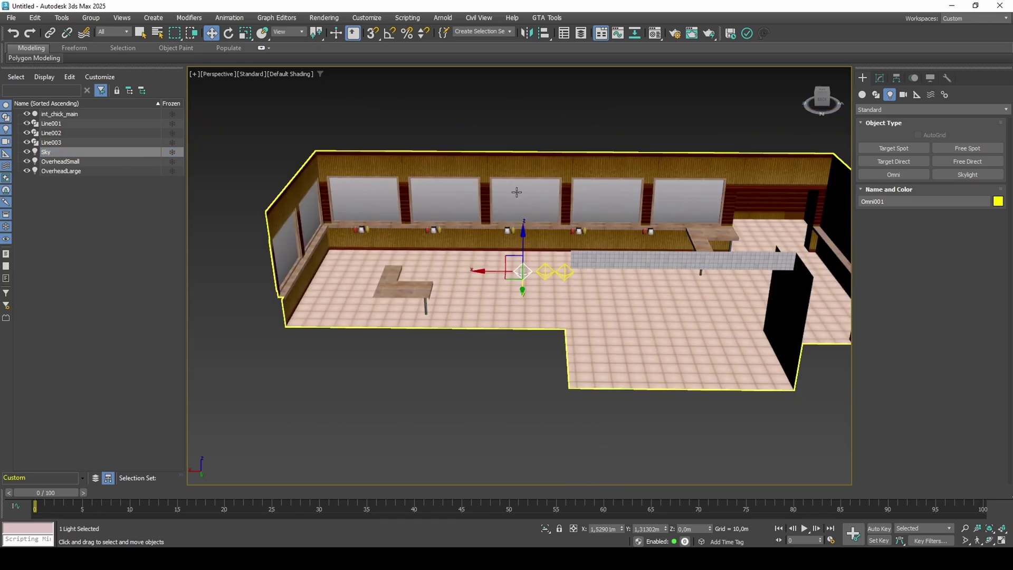
left_click(62, 17)
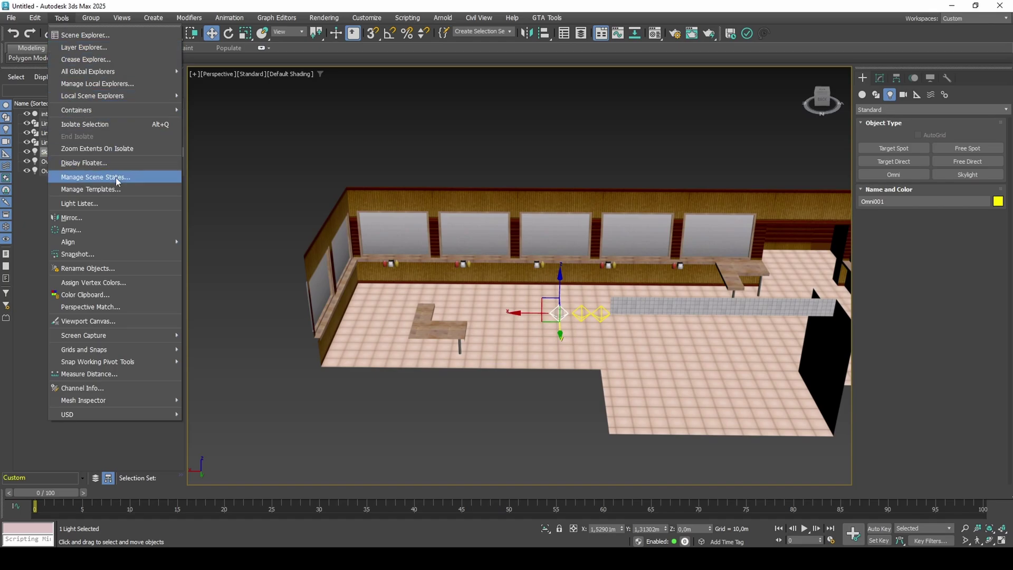
mouse_move(147, 244)
left_click(240, 233)
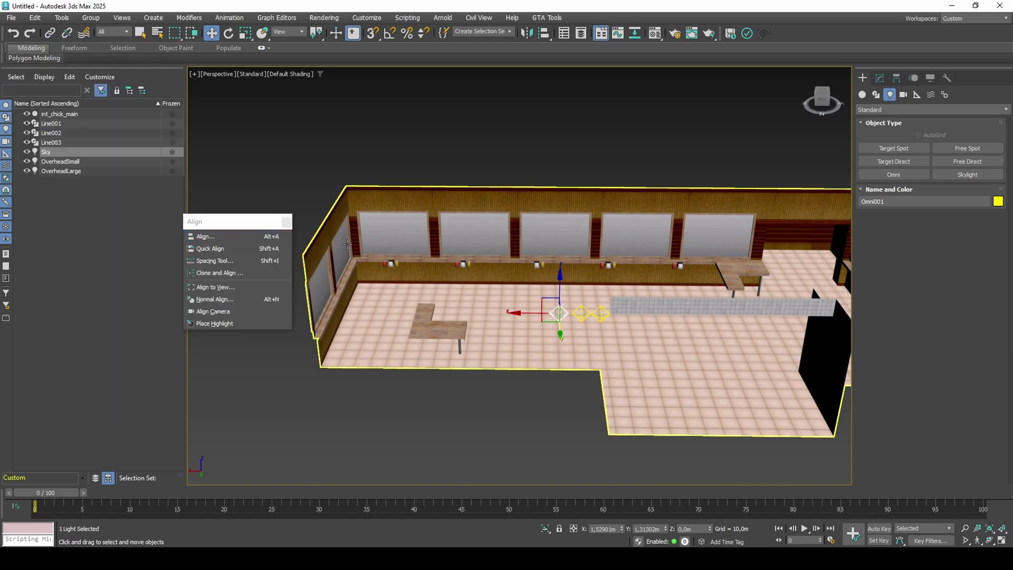
- Unhide the Shapes category so the spline lines display in the viewport, keeping the default shaded view
scroll(444, 250, "up", 3)
mouse_move(445, 249)
middle_mouse_down()
mouse_move(412, 267)
mouse_move(432, 258)
middle_mouse_up()
key("F3")
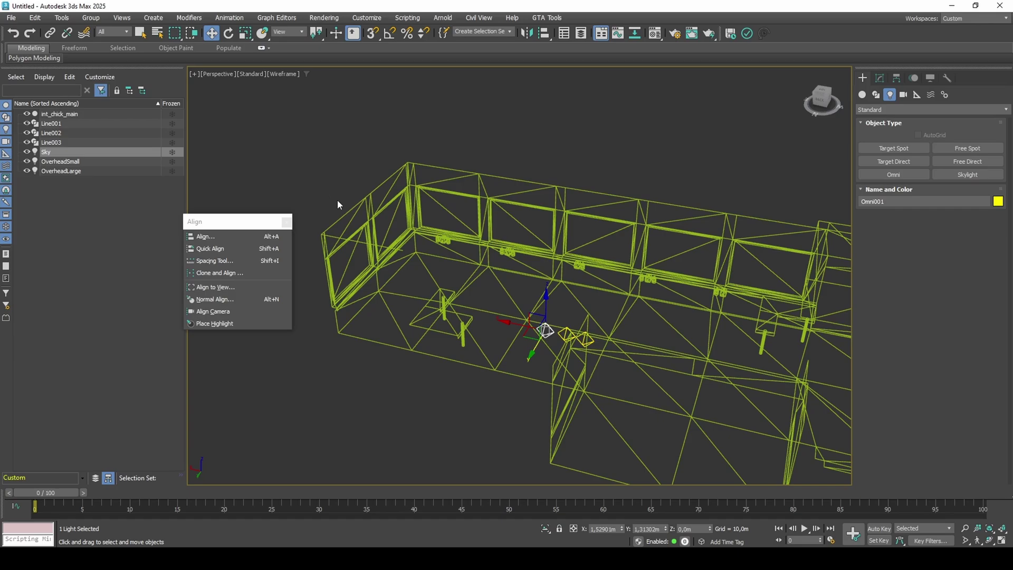
key("F3")
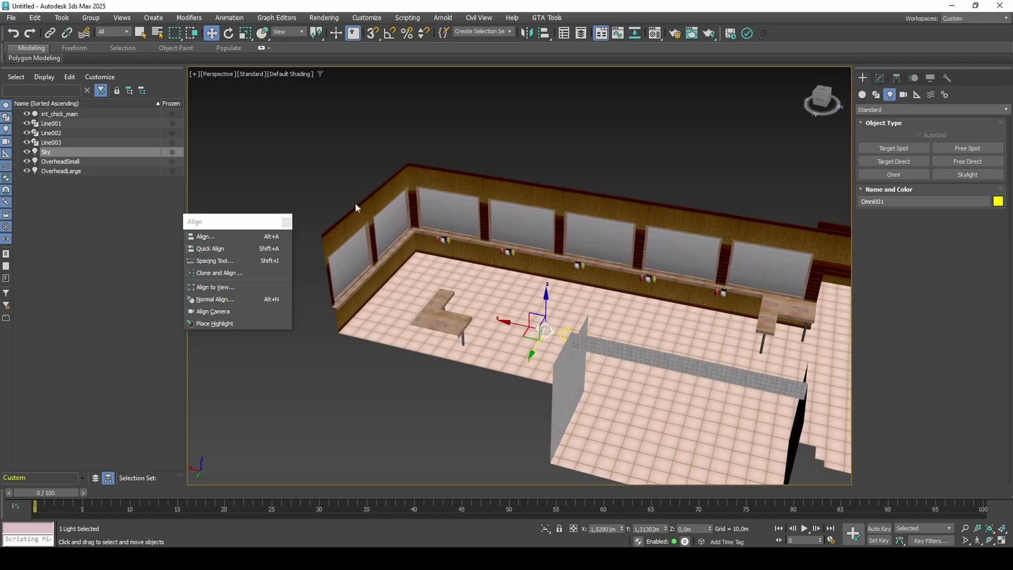
left_click(79, 125)
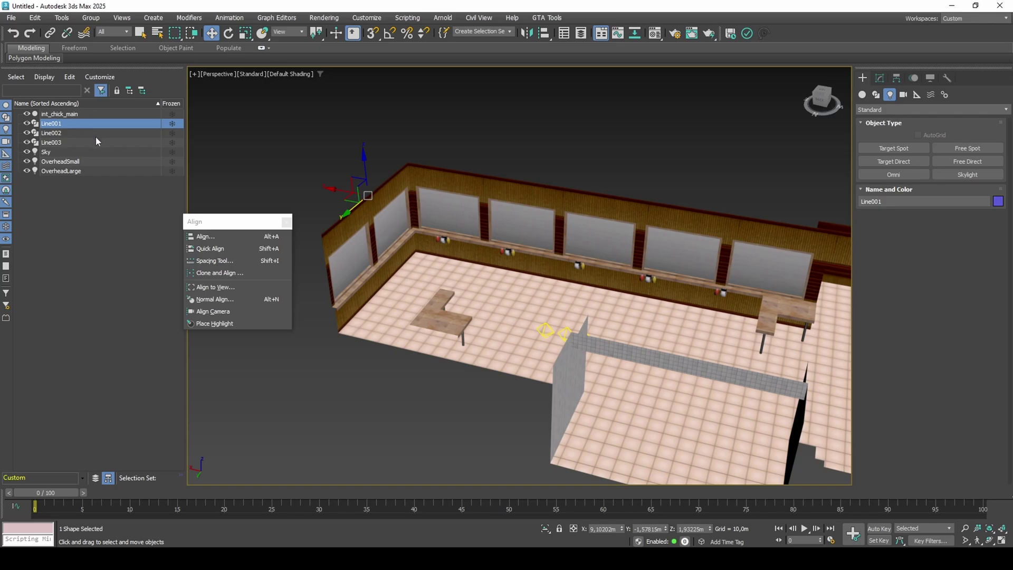
left_click(930, 78)
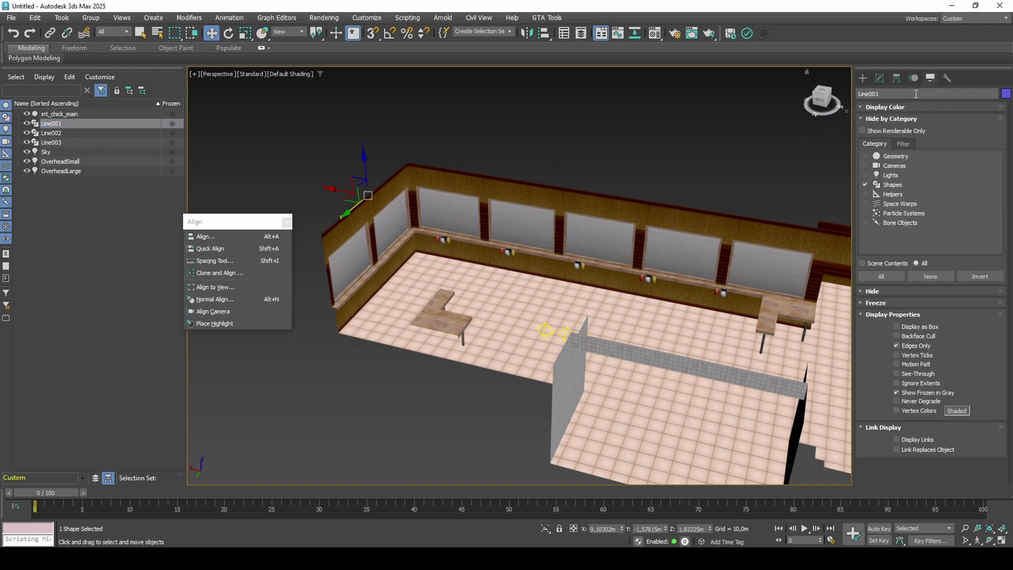
left_click(865, 184)
left_click(865, 184)
left_click(862, 78)
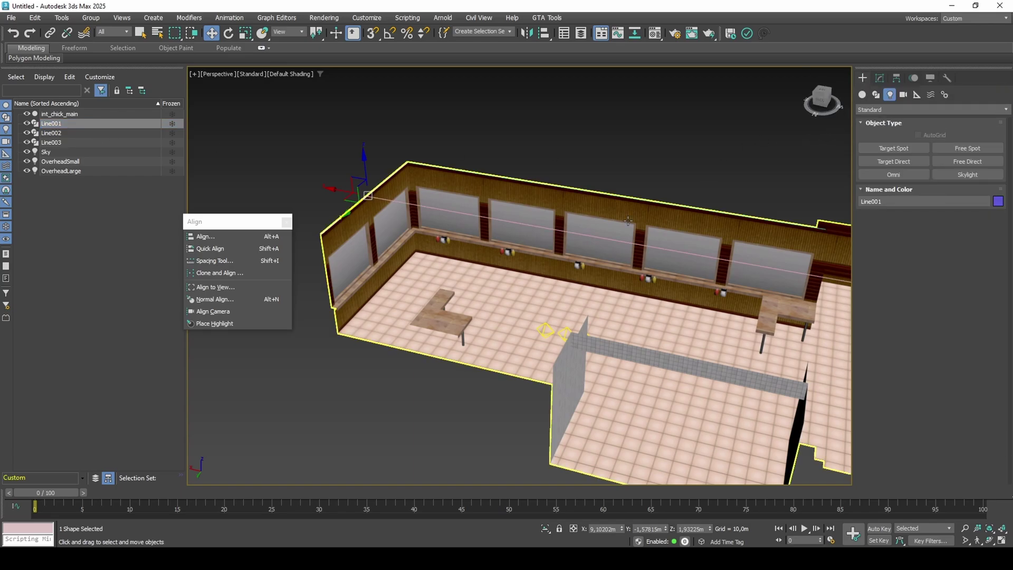
- Start the Spacing Tool for the Sky light along the short window wall's line, with a count of 2 and the Copy type
left_click(544, 331)
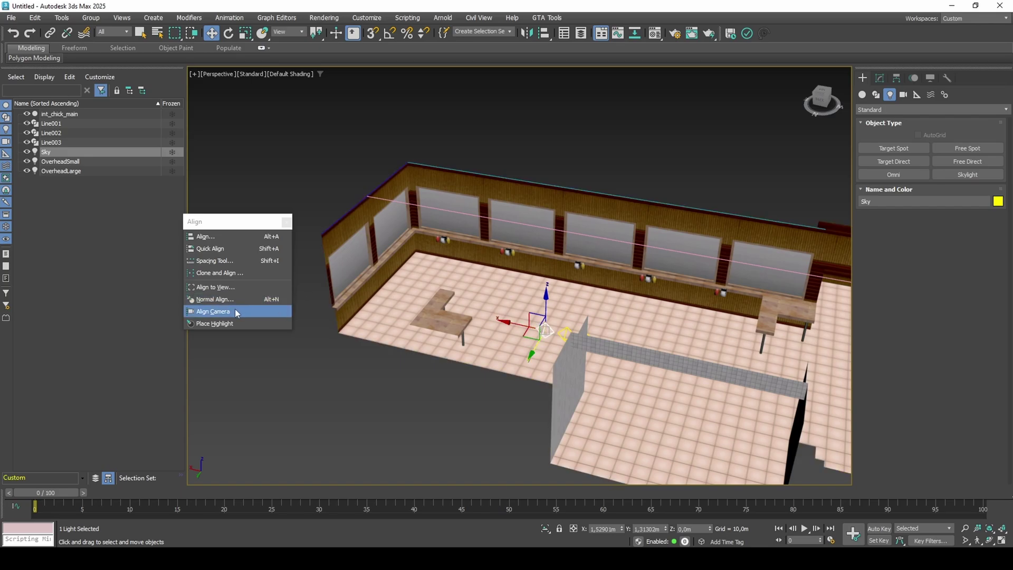
left_click(230, 264)
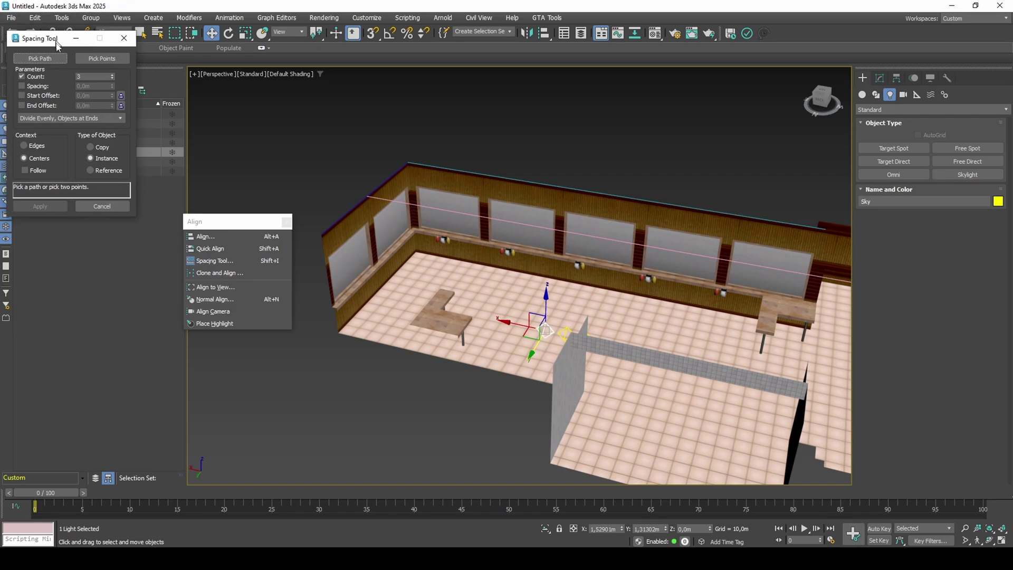
left_click_drag(69, 22, 87, 205)
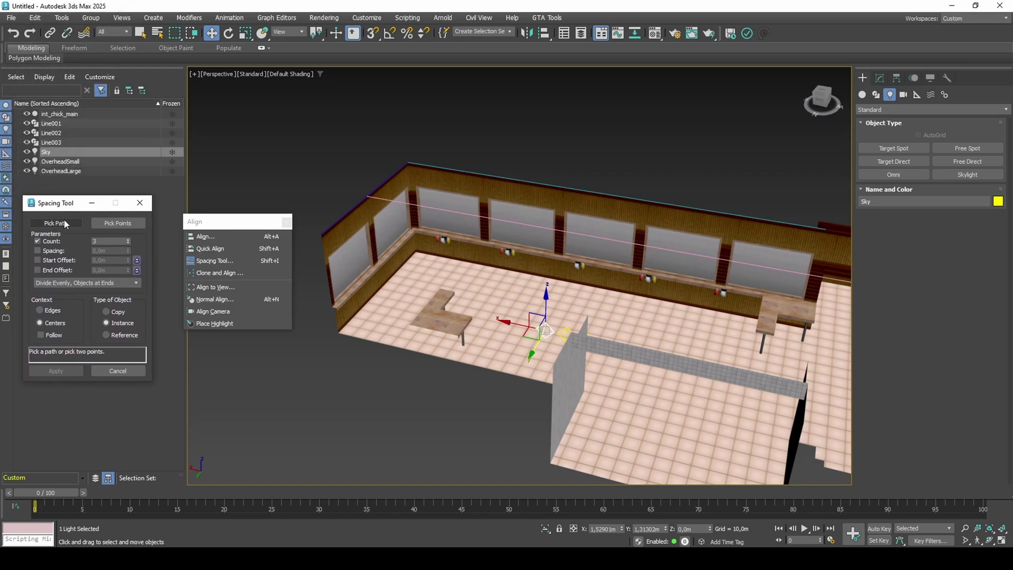
left_click(359, 203)
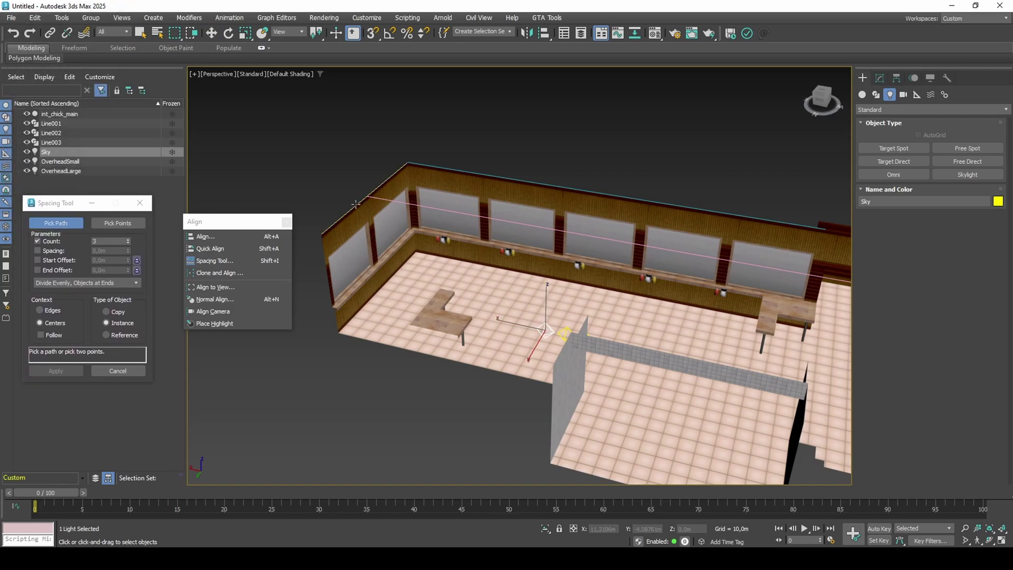
left_click(128, 243)
middle_click_drag(355, 217, 412, 222, "alt")
left_click(109, 313)
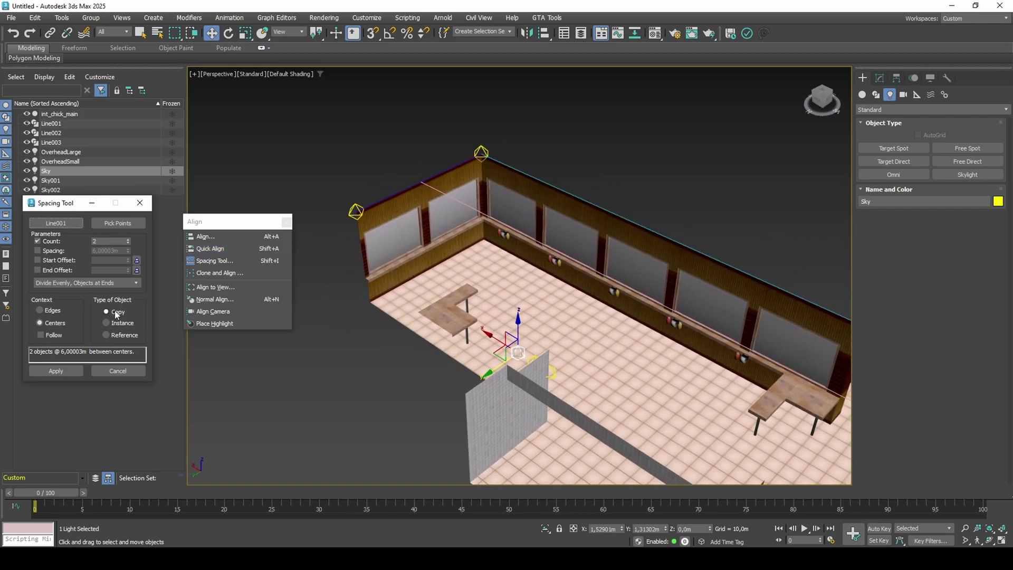
- Set the spacing's start and end offsets to 1.5 m and apply it to place the Sky copies along the short window wall
left_click(57, 260)
left_click(54, 270)
type("1,5")
key("Return")
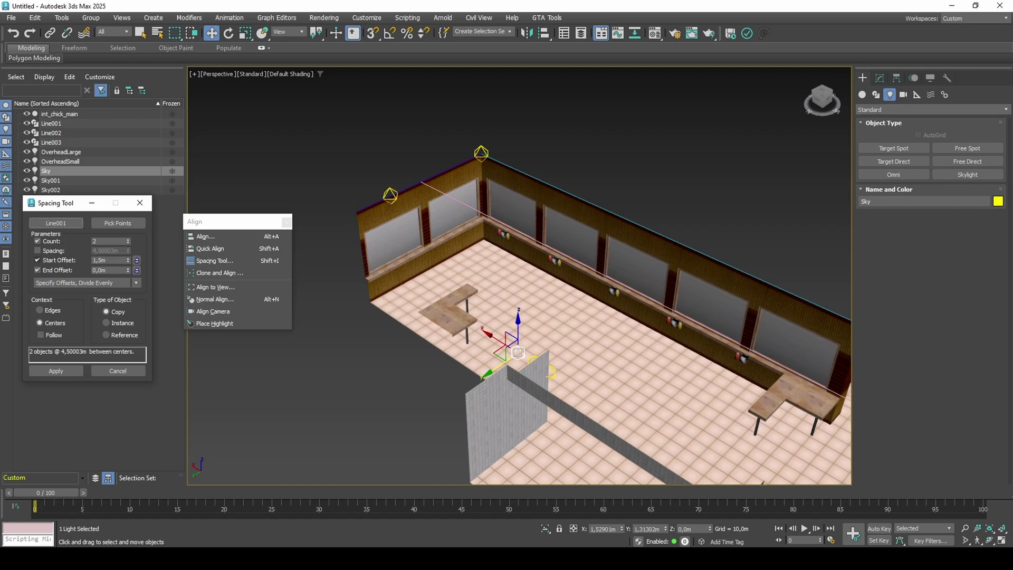
left_click_drag(492, 225, 444, 243, "alt")
middle_click_drag(444, 242, 423, 242, "alt")
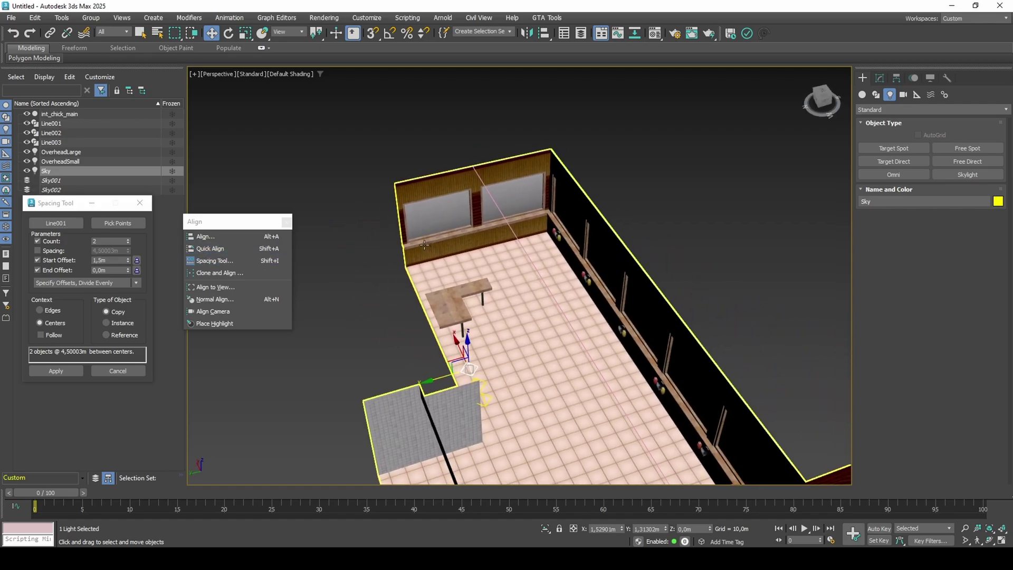
left_click(128, 264)
left_click(128, 258)
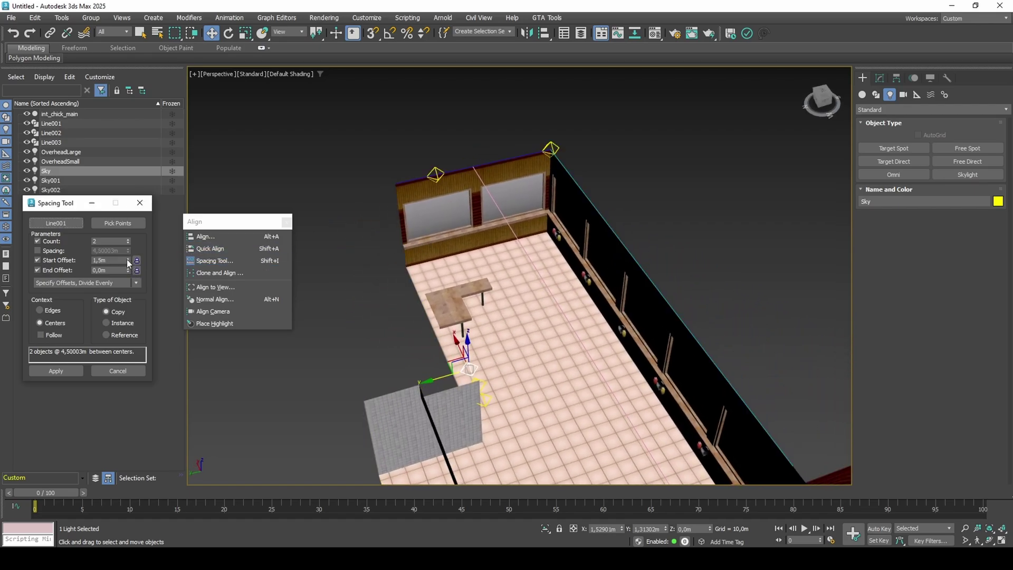
double_click(114, 271)
type("1,5")
key("Return")
left_click(65, 369)
- Space five copies of the Sky light along the long window wall's line, Line002, and apply
middle_click_drag(456, 281, 534, 264, "alt")
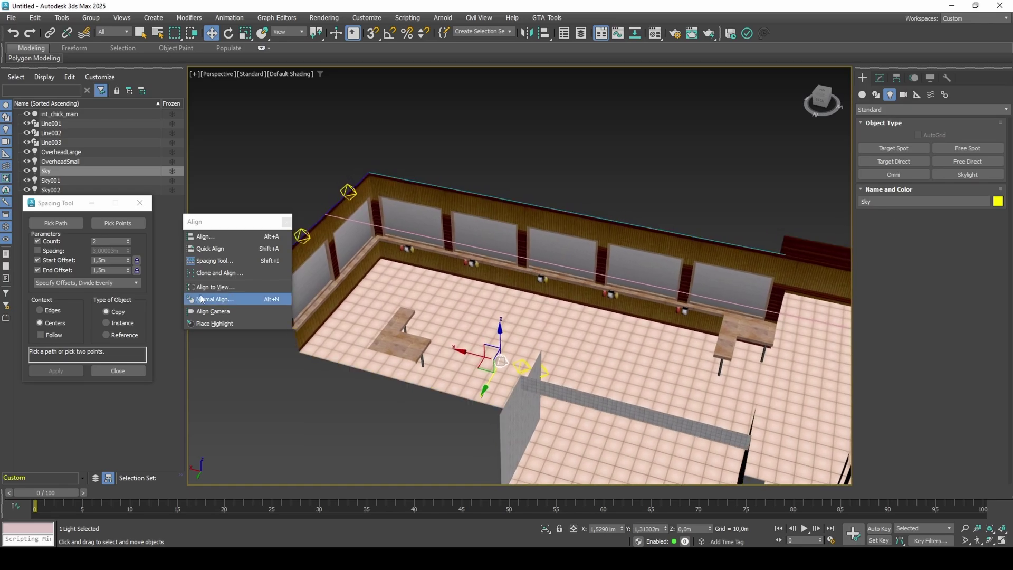
left_click(56, 223)
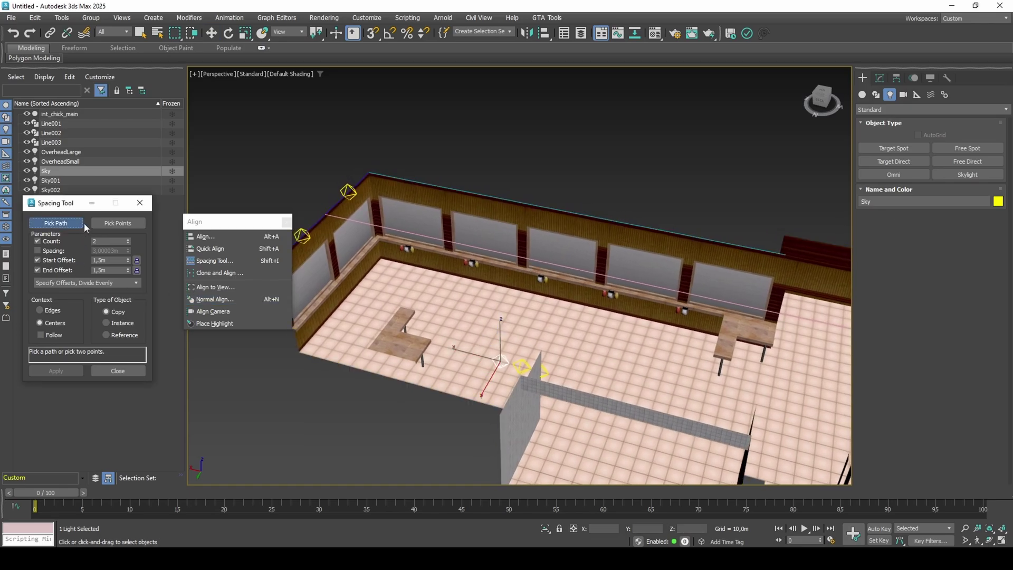
left_click(432, 184)
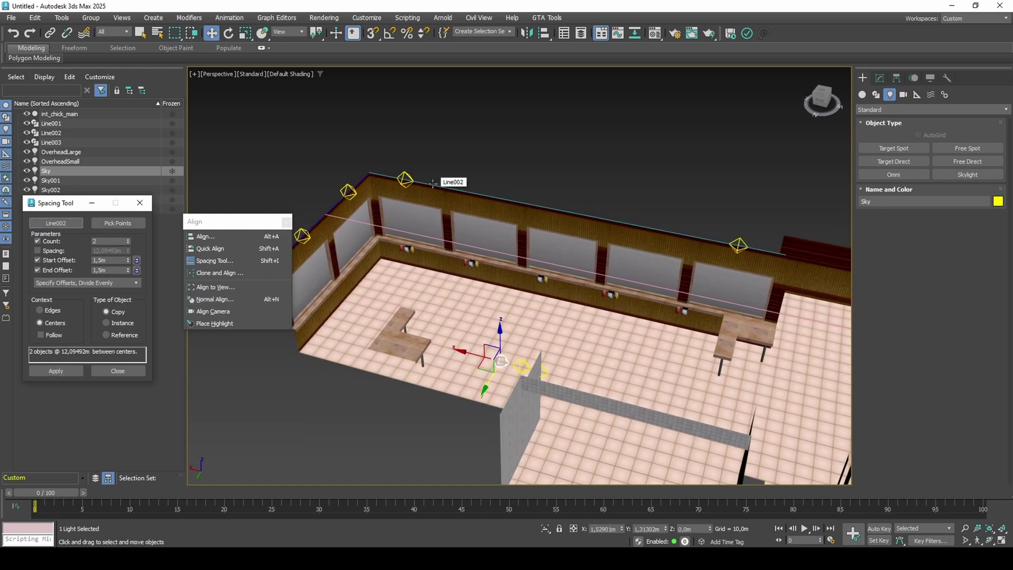
left_click(129, 240)
left_click(129, 240)
left_click(129, 240)
left_click(63, 369)
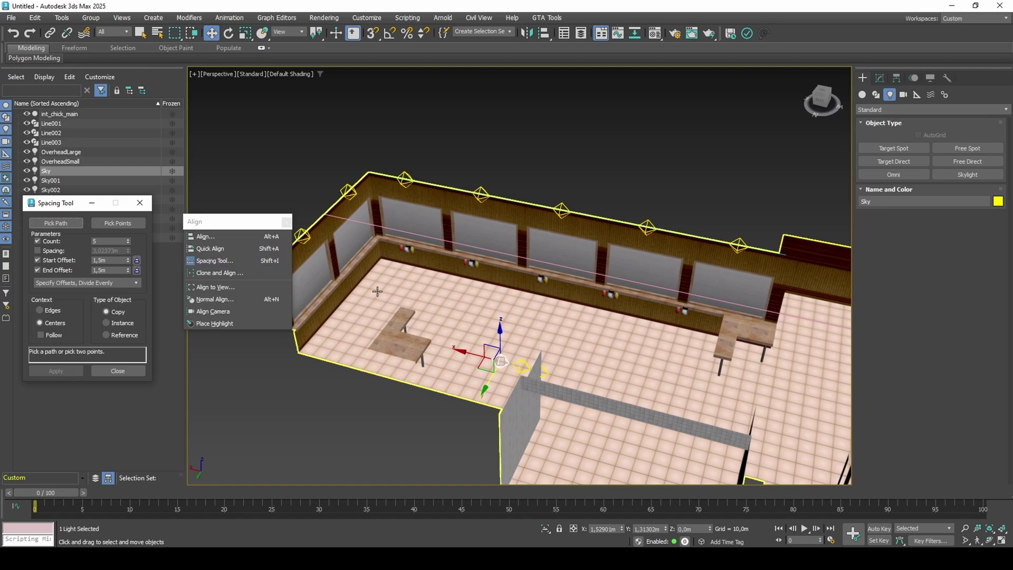
- Select the OverheadSmall light and space it along the lengthwise middle line, Line003, with a count of 3
middle_click_drag(395, 307, 448, 302, "alt")
left_click(527, 359)
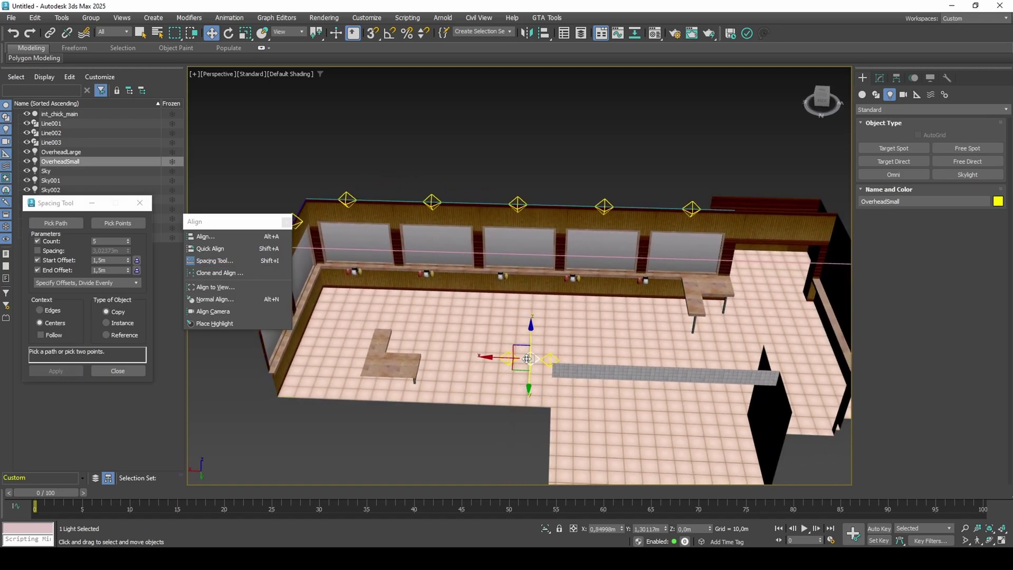
left_click(62, 223)
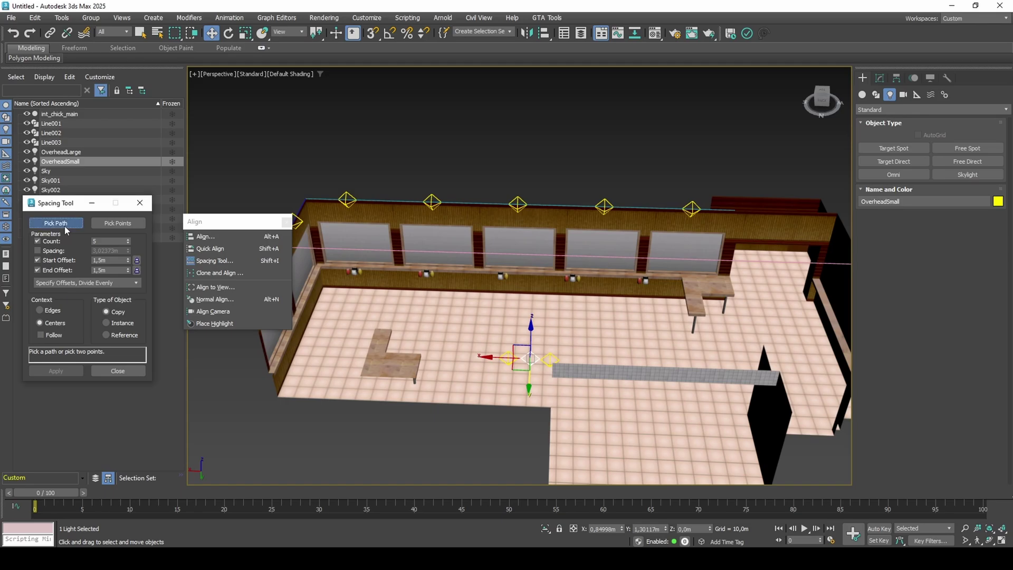
left_click(411, 252)
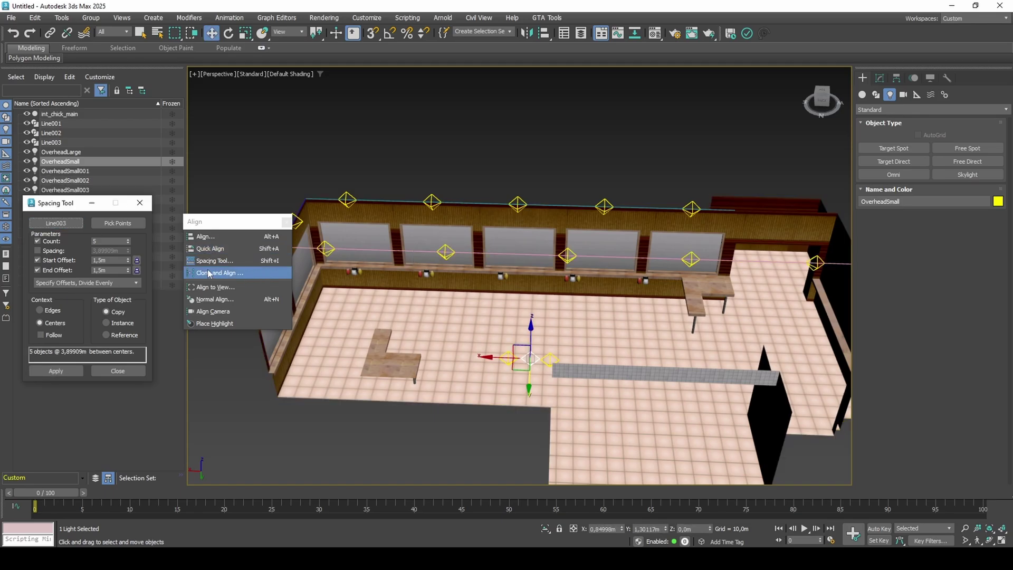
left_click(128, 244)
left_click(128, 243)
middle_click_drag(564, 255, 565, 286, "alt")
left_click(129, 243)
left_click(128, 240)
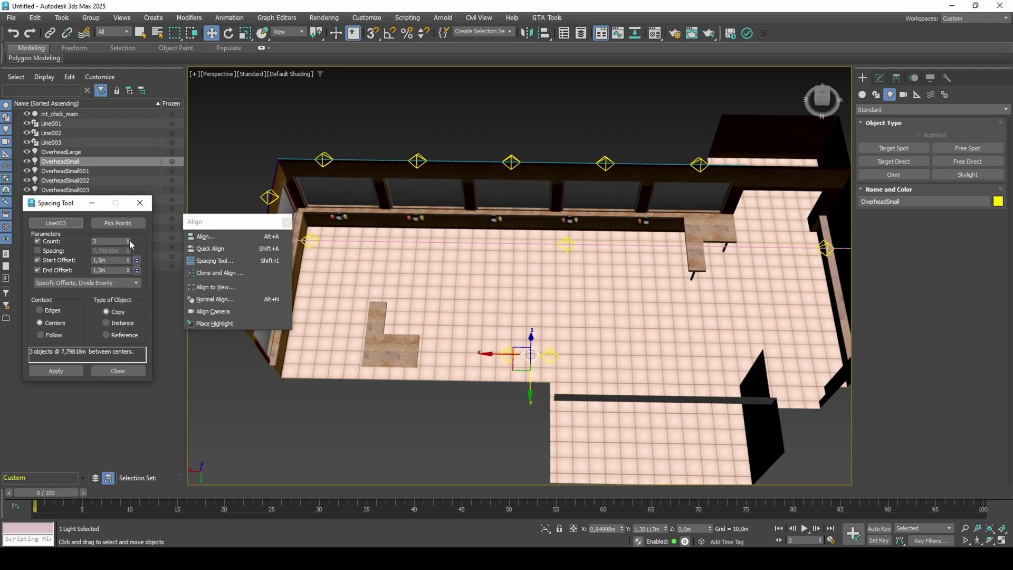
- Set the start and end offsets of the OverheadSmall spacing to 3 m
double_click(100, 260)
type("3")
double_click(98, 271)
type("3")
key("Return")
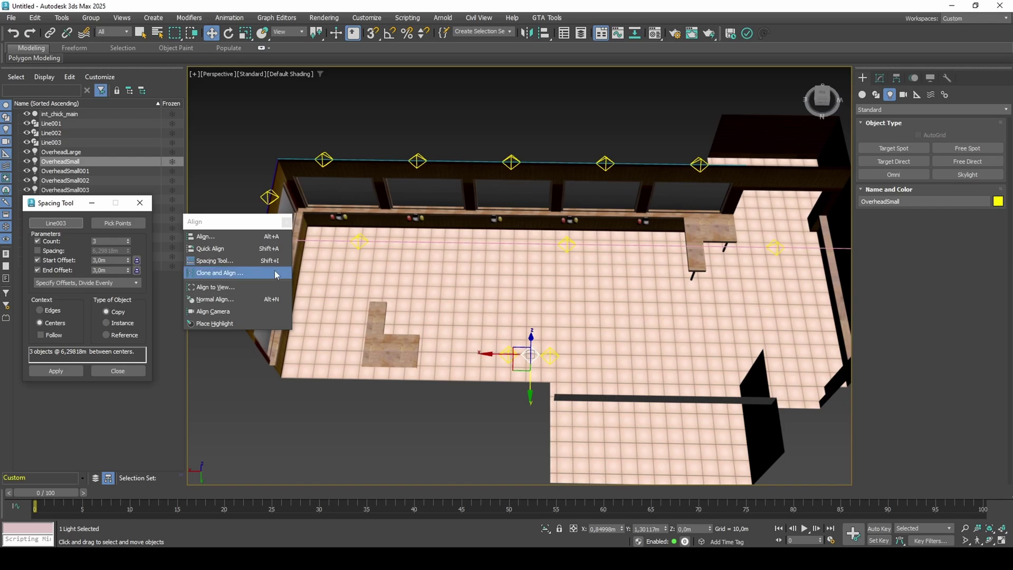
middle_click_drag(475, 279, 432, 207, "alt")
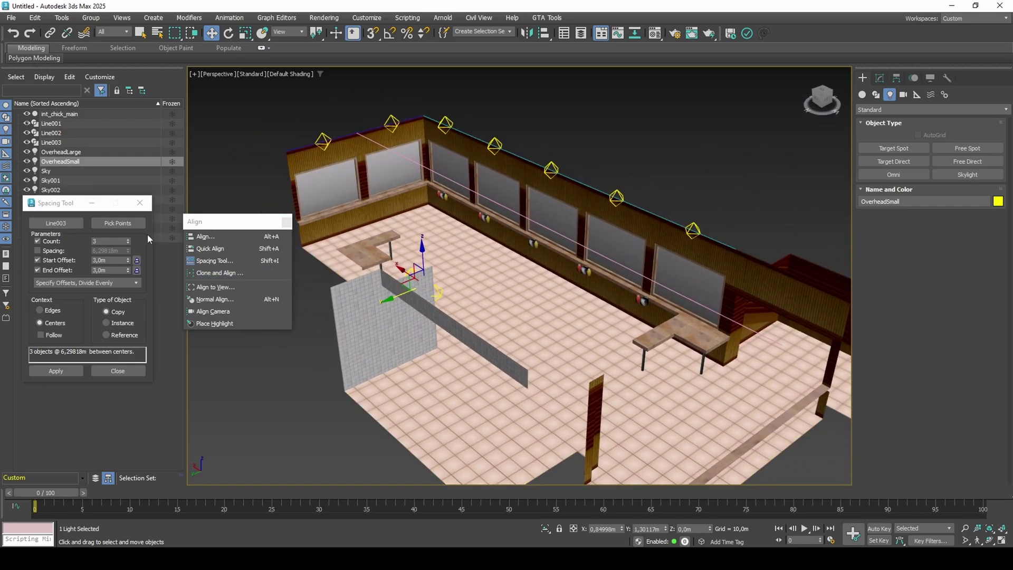
- Keep the count at 3 and apply the OverheadSmall spacing along the lengthwise middle line, Line003
left_click(128, 239)
left_click(128, 243)
mouse_move(642, 114)
middle_mouse_down("alt")
mouse_move(631, 125)
mouse_move(653, 128)
middle_mouse_up("alt")
middle_click_drag(459, 264, 373, 305, "alt")
middle_click_drag(373, 304, 358, 207)
left_click(128, 242)
left_click(127, 239)
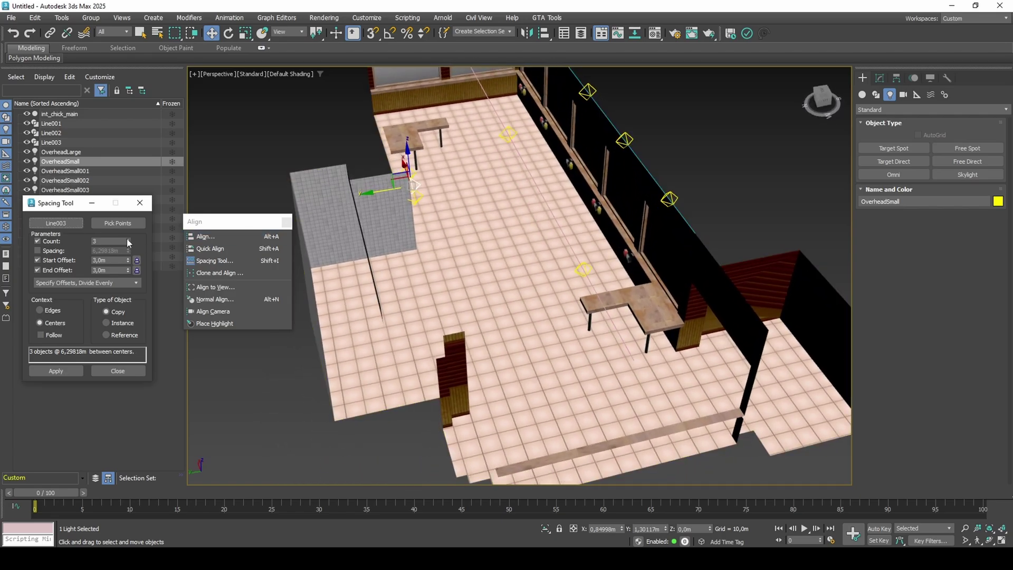
middle_click_drag(488, 257, 595, 271, "alt")
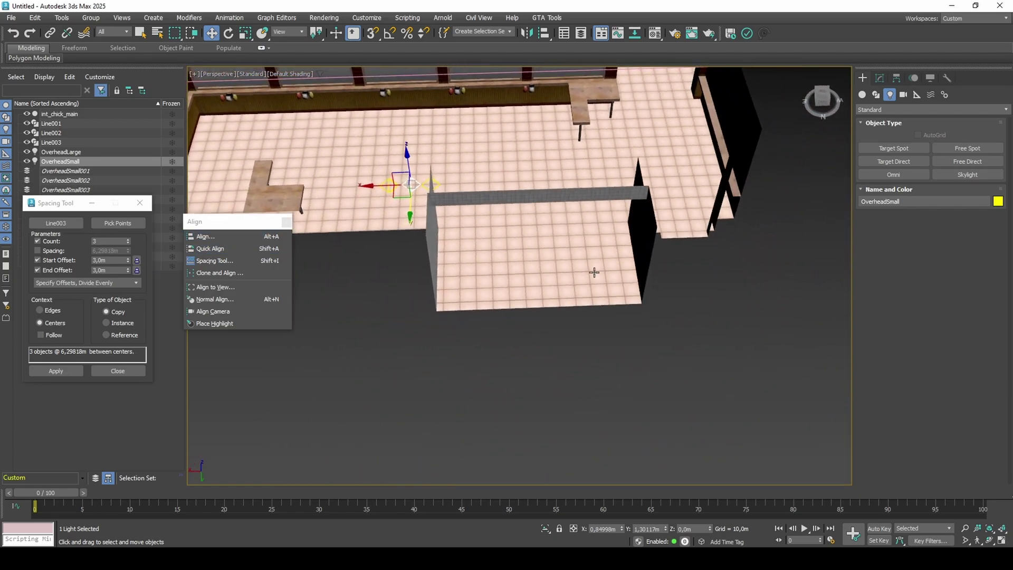
middle_click_drag(524, 201, 592, 323)
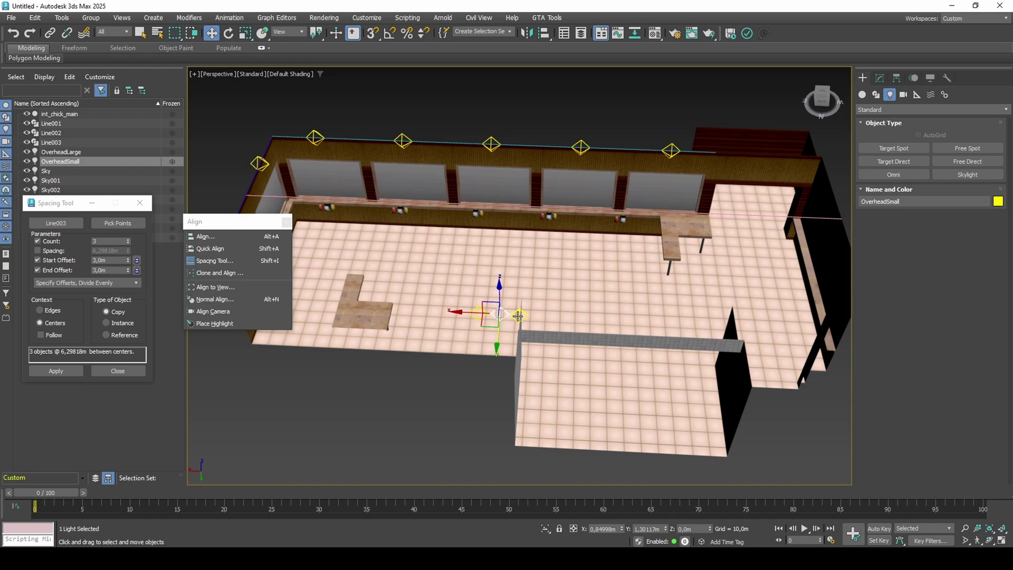
left_click(55, 370)
- Space three copies of the OverheadLarge light along Line003 with the same 3 m offsets, apply, and close the Spacing Tool and Align tools
left_click(61, 152)
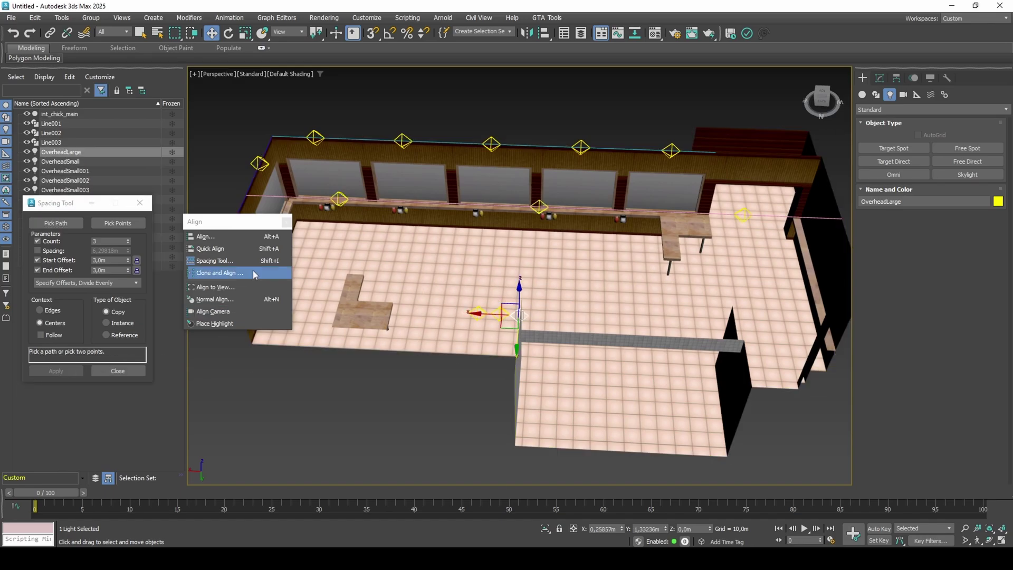
left_click(56, 224)
left_click(376, 201)
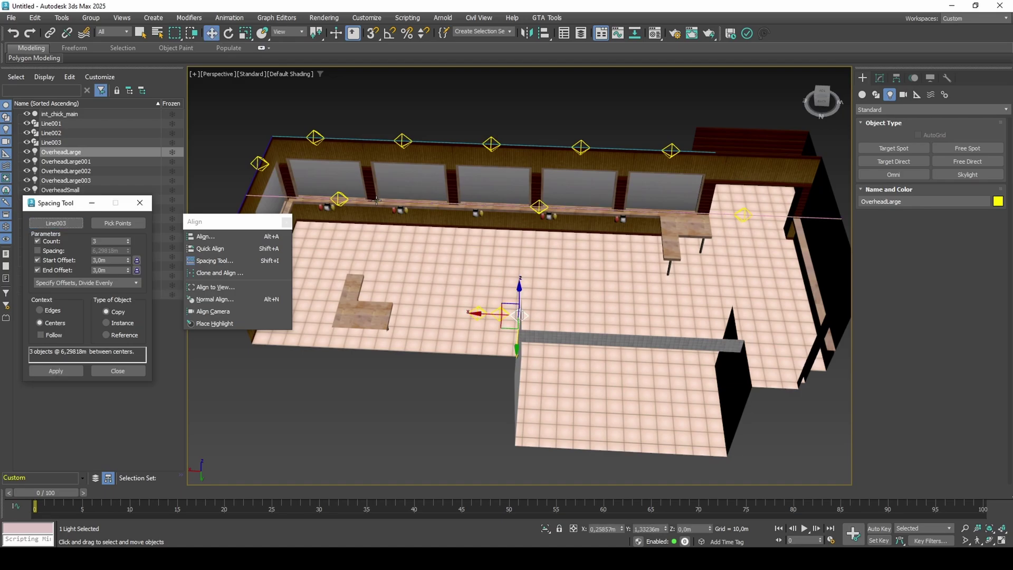
left_click(65, 369)
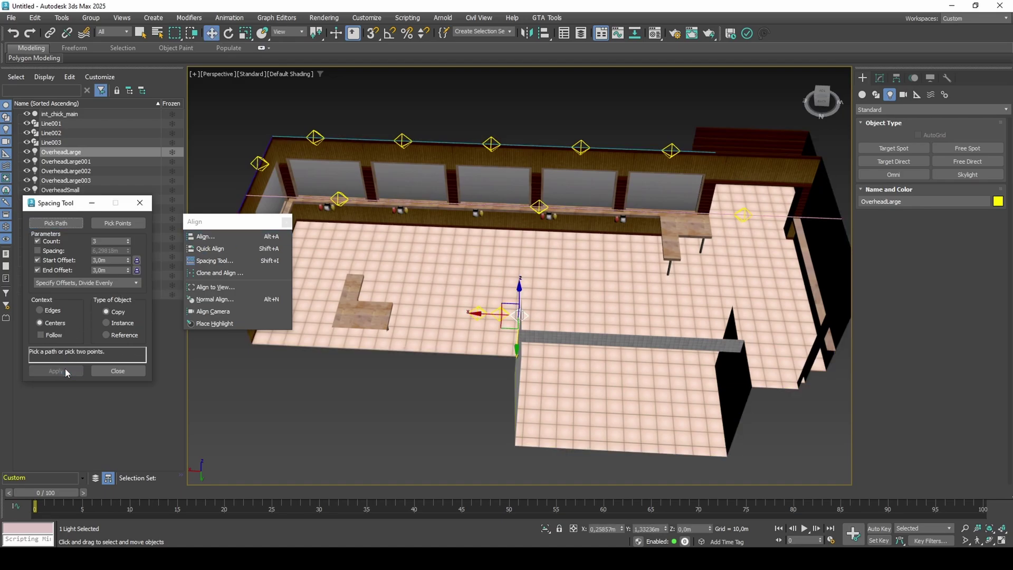
left_click(139, 203)
left_click(286, 221)
- Link the two Sky lights along the short window wall, Sky001 and Sky002, to Line001
middle_click_drag(257, 210, 346, 257)
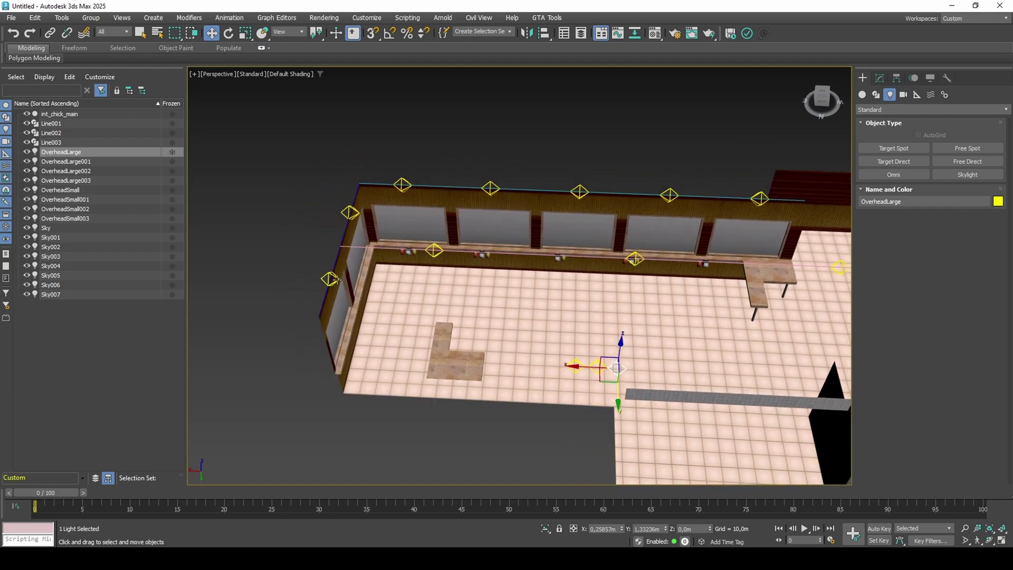
left_click(331, 278)
left_click(353, 213, "ctrl")
middle_click_drag(353, 211, 339, 208, "alt")
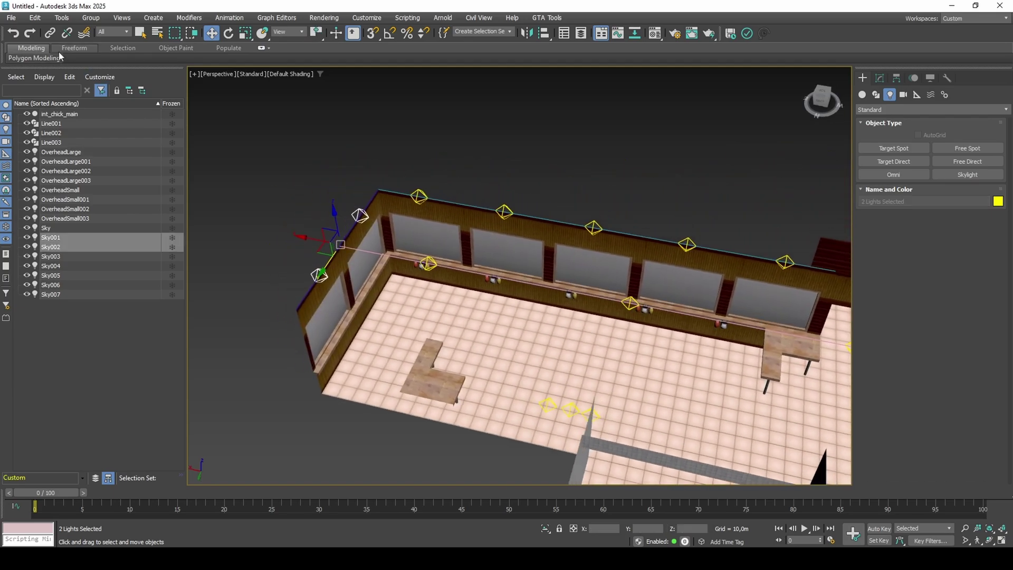
left_click(49, 32)
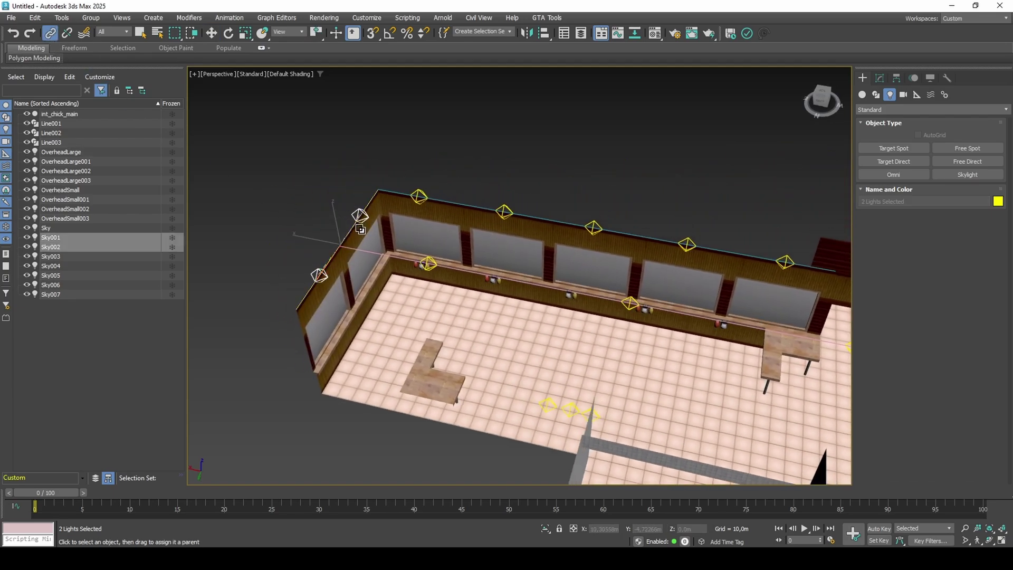
left_click_drag(361, 227, 440, 201)
- Link the five Sky lights along the long window wall, Sky003 to Sky007, to Line002 and return to the Move tool
left_click(419, 197)
left_click(51, 274, "shift")
key("w")
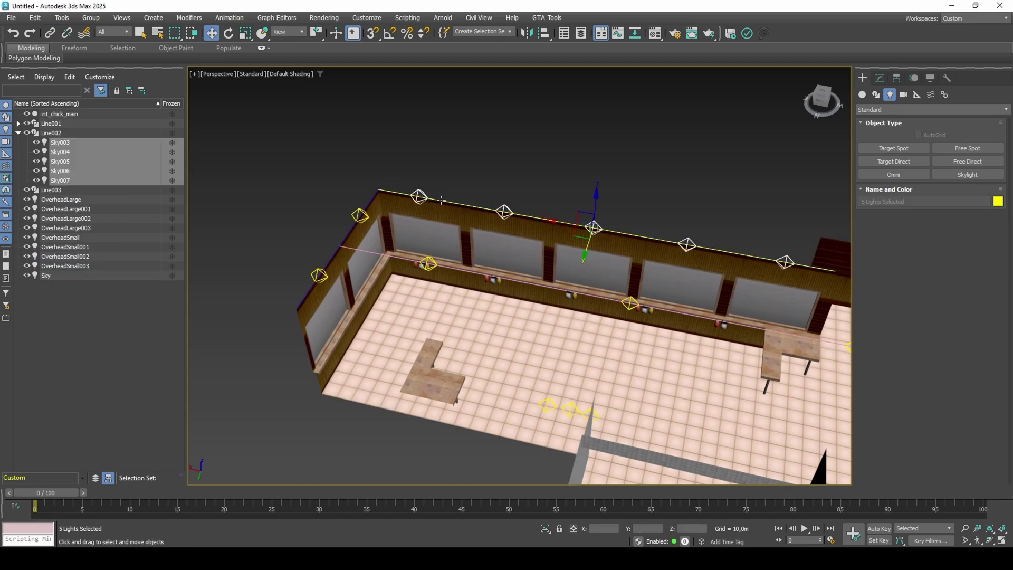
- Offset Line002 with its linked lights by -1.5 m in Y, outward from the long window wall
left_click(441, 201)
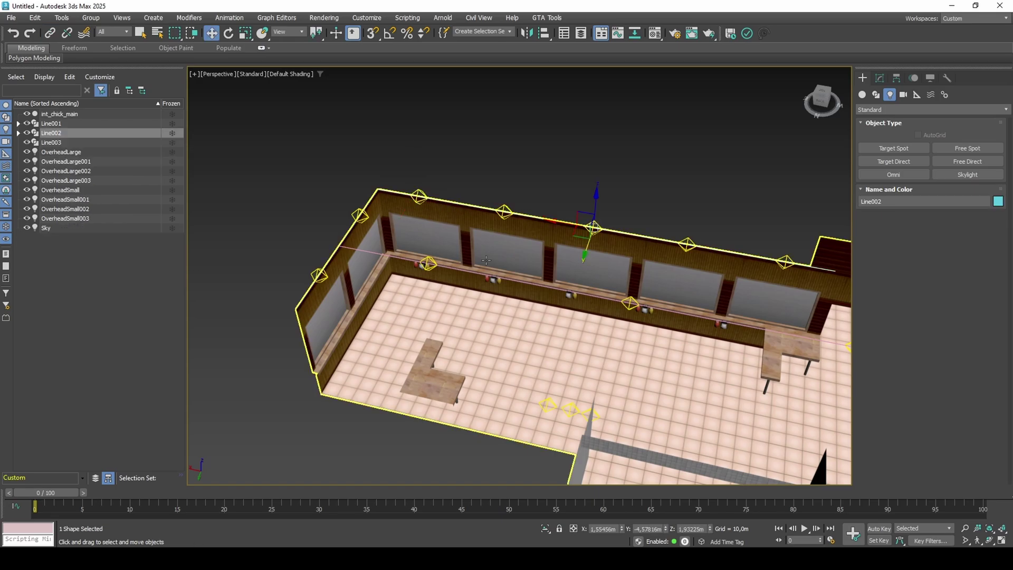
left_click(574, 528)
left_click(648, 529)
type("-1,5")
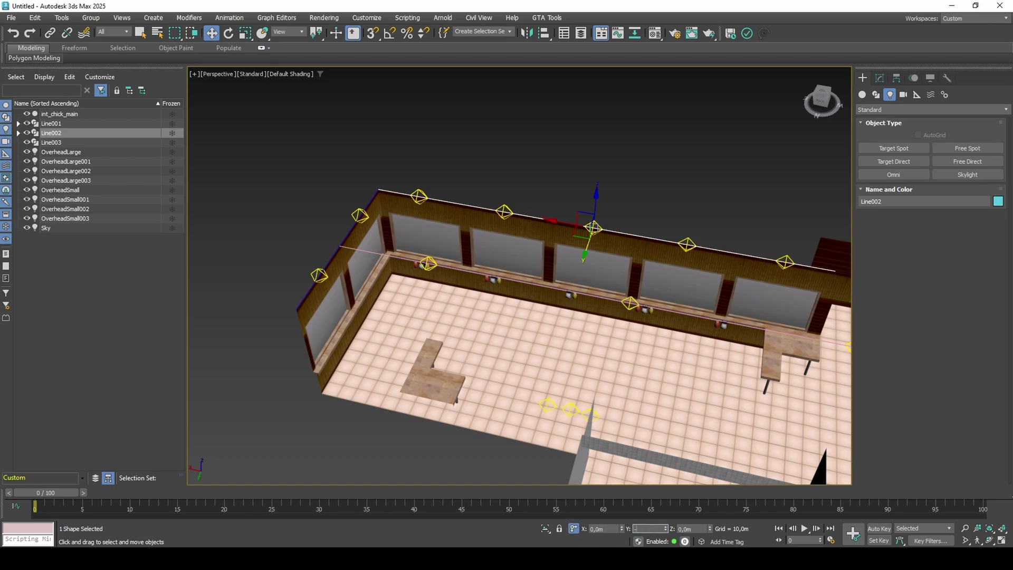
key("Return")
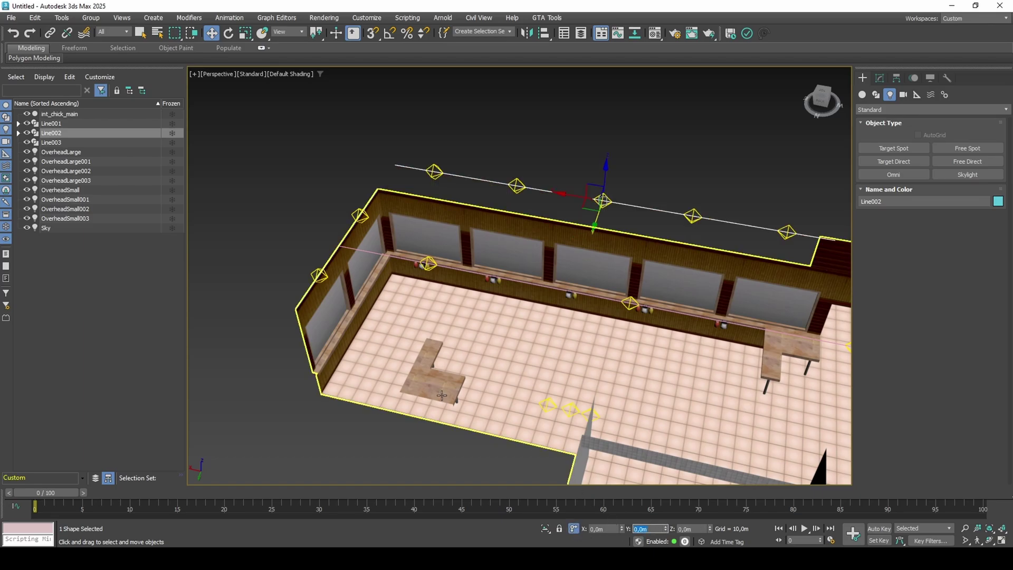
- Offset Line001 with its linked lights along X, outward from the short window wall, and restore absolute coordinate entry
left_click(332, 248)
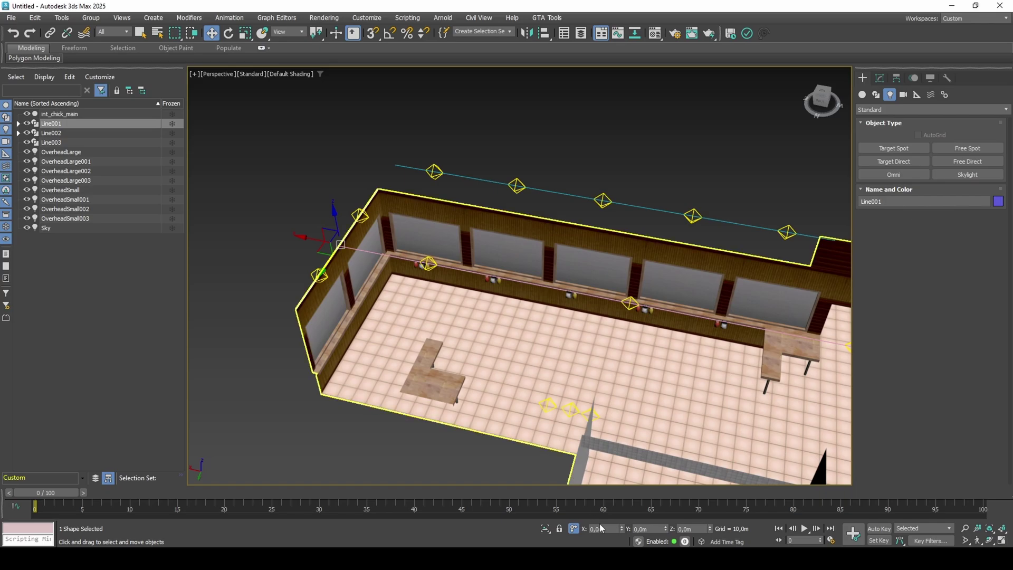
left_click_drag(606, 528, 573, 528)
type("11")
key("Return")
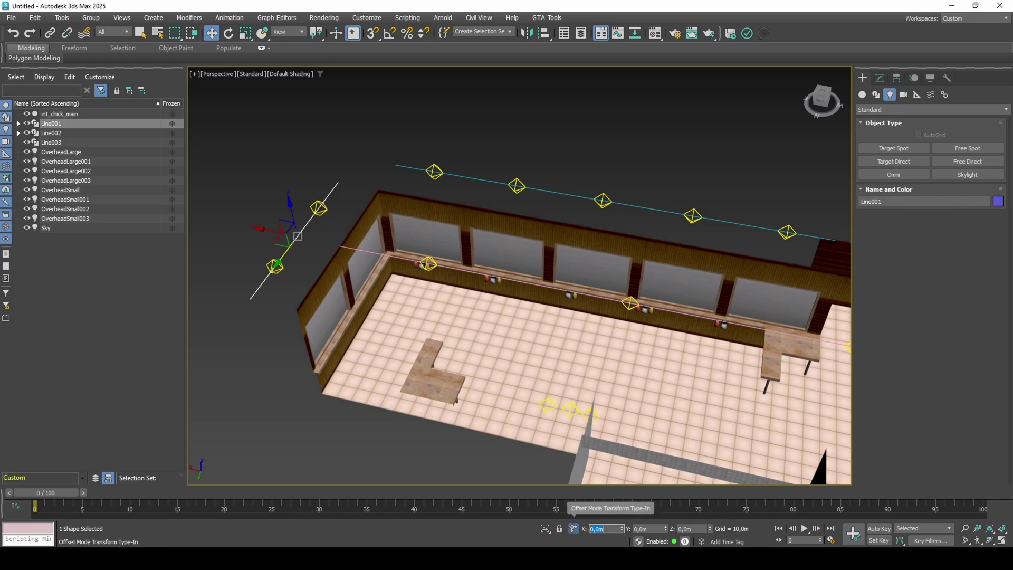
left_click(573, 527)
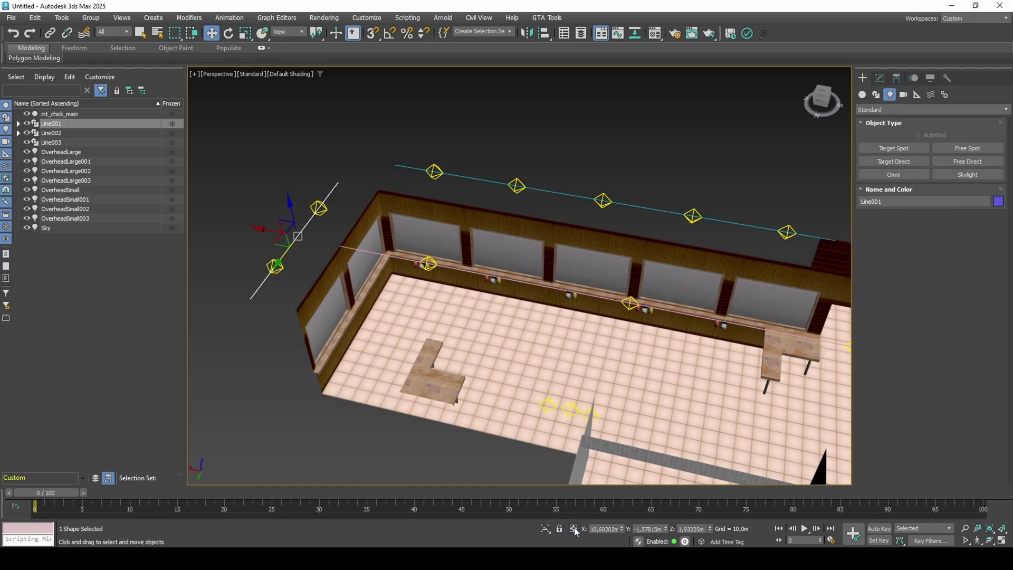
- Delete the original Sky, OverheadSmall and OverheadLarge lights in the middle of the floor
left_click(548, 406)
left_click(570, 410, "ctrl")
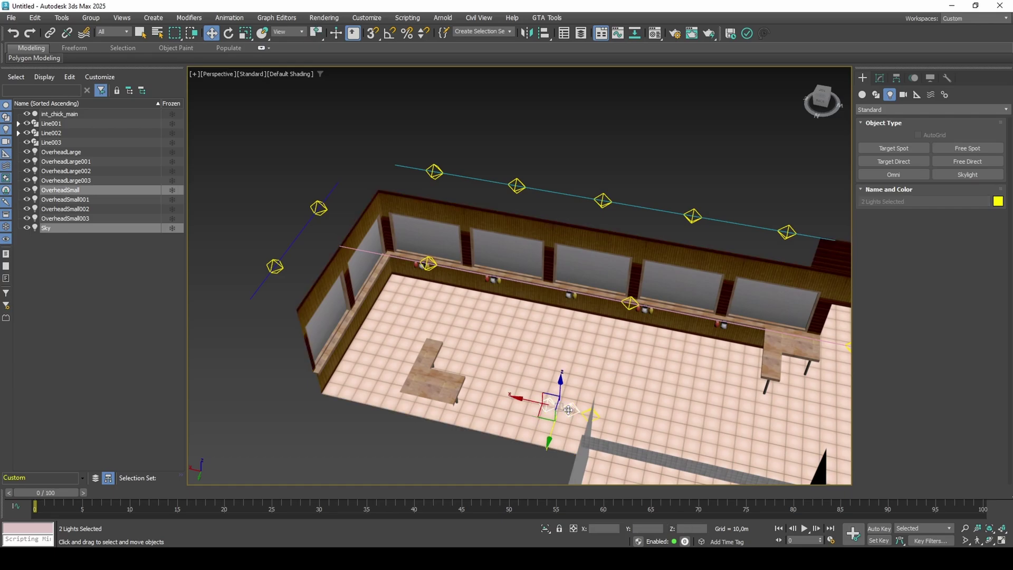
left_click(588, 416, "ctrl")
key("Delete")
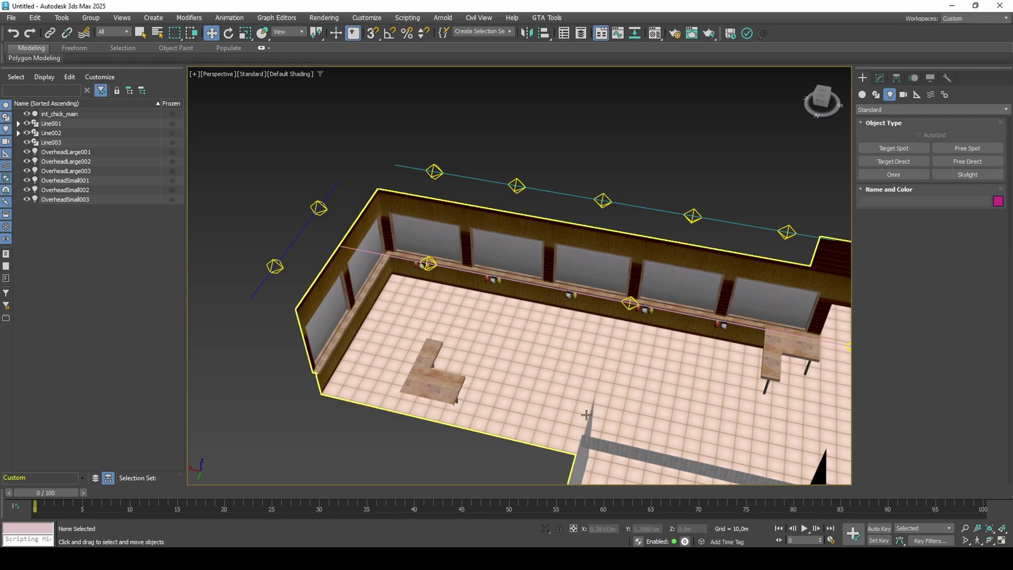
- Draw a square-based box about 3.2 m wide in the middle of the floor and place it at X 0, Y 0
left_click(862, 95)
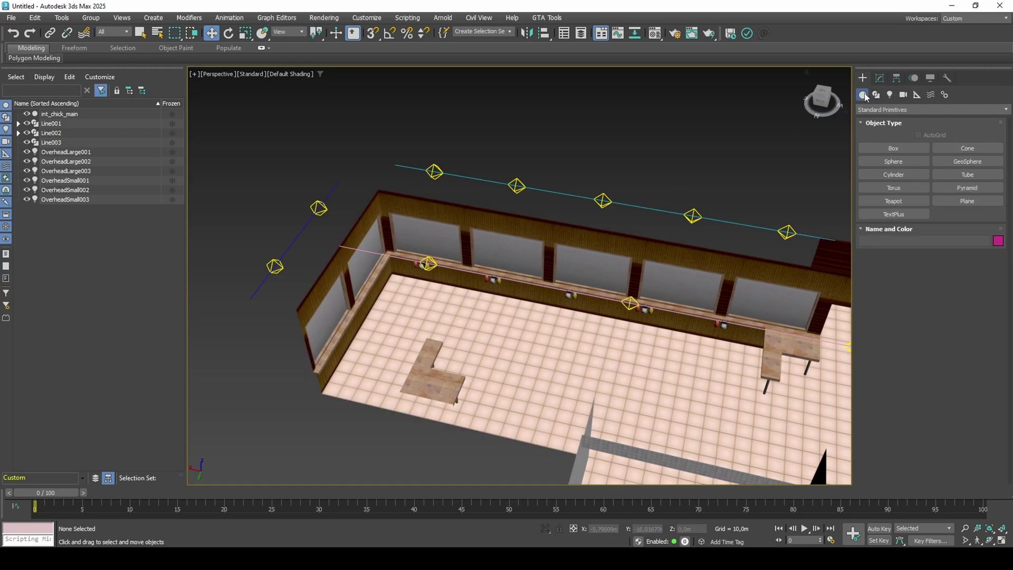
left_click(884, 147)
left_click_drag(613, 363, 662, 331, "ctrl")
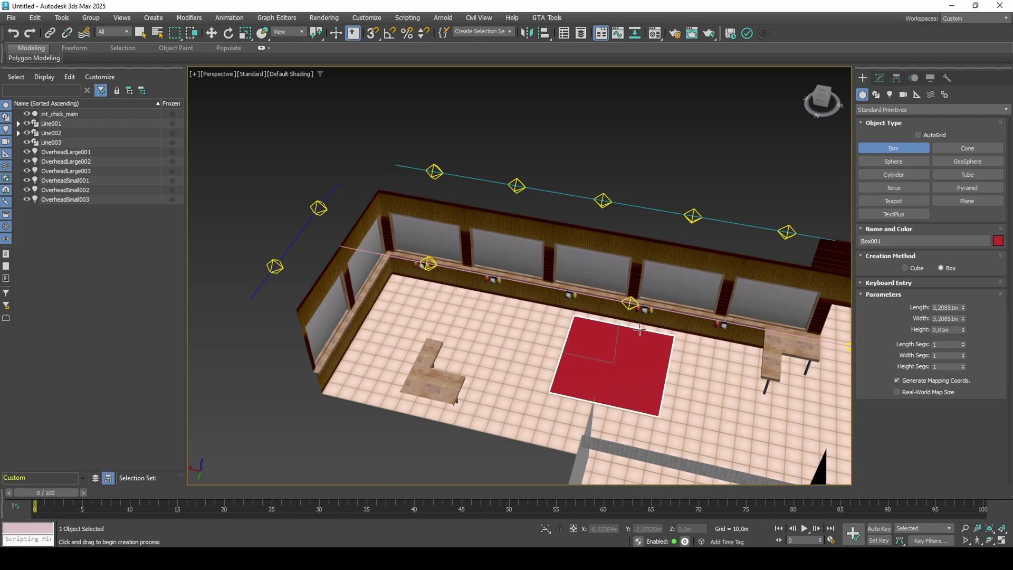
left_click(662, 251)
middle_click_drag(640, 327, 624, 271)
key("w")
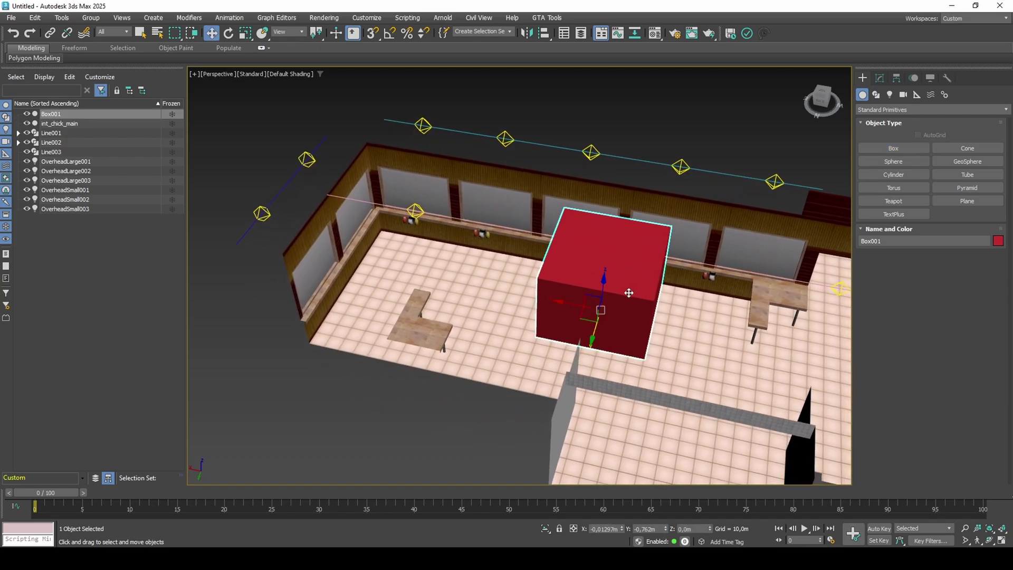
right_click(622, 529)
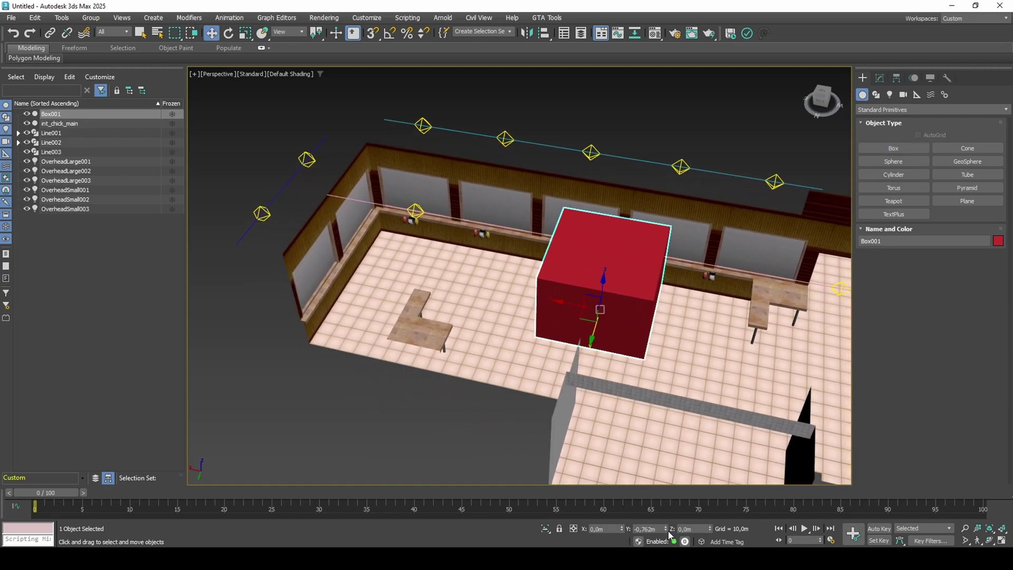
right_click(666, 529)
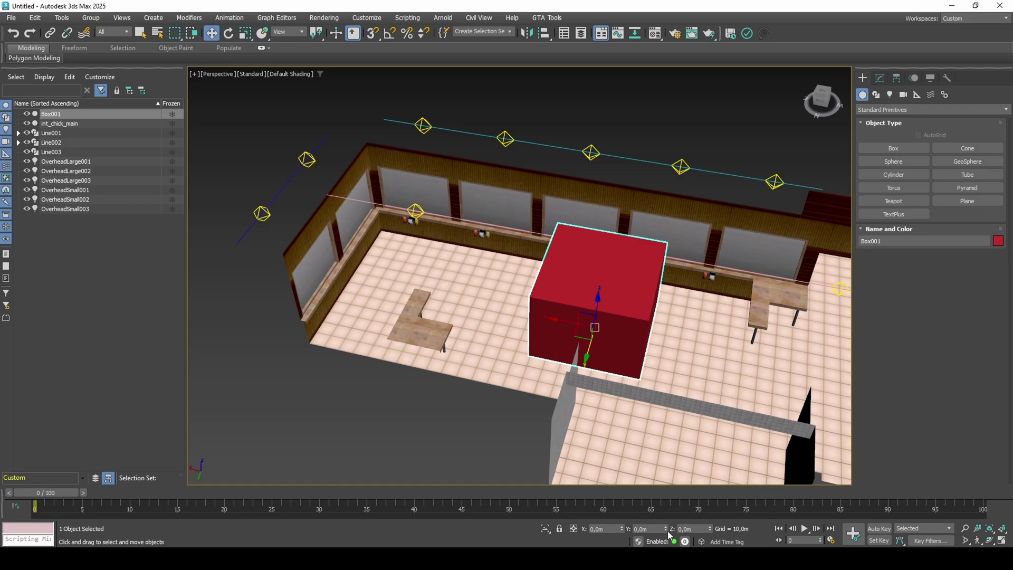
- Add a UVW Map modifier to the box and collapse its modifier stack
left_click(879, 77)
left_click(902, 147)
right_click(907, 171)
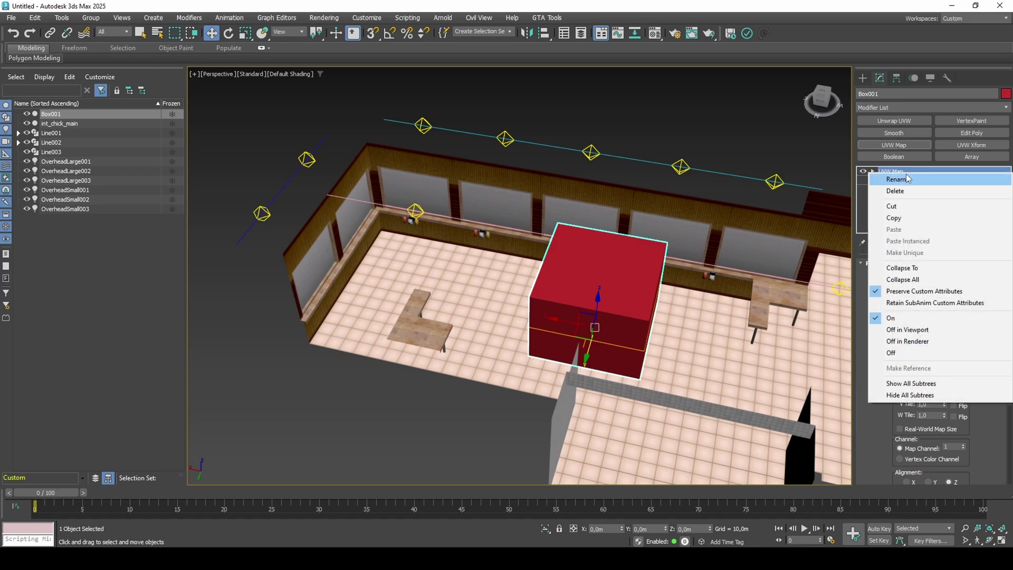
left_click(903, 267)
- Assign the 07 - Default material to the box and close the Material Editor
left_click(655, 33)
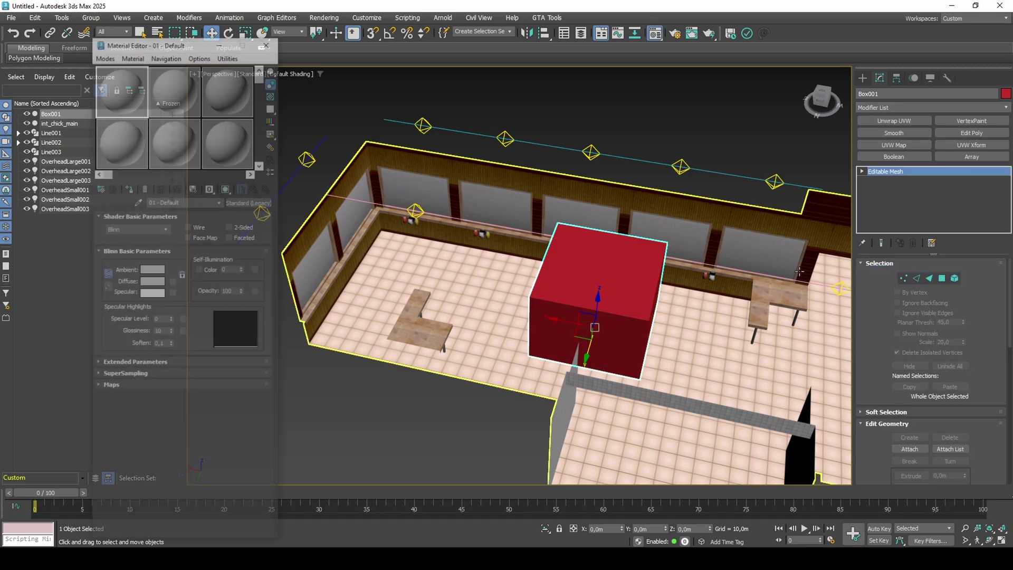
left_click(120, 161)
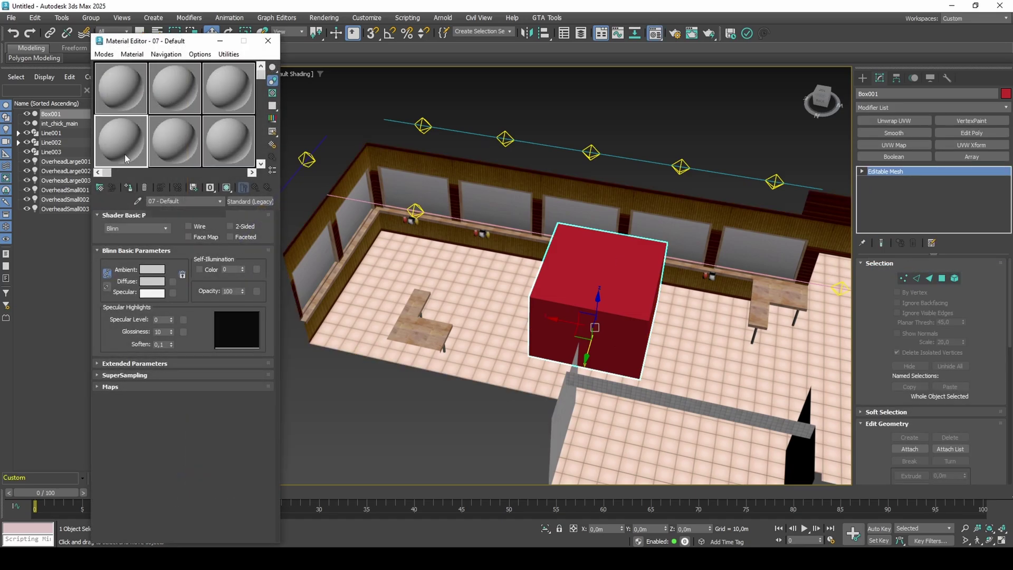
left_click(129, 188)
left_click(266, 42)
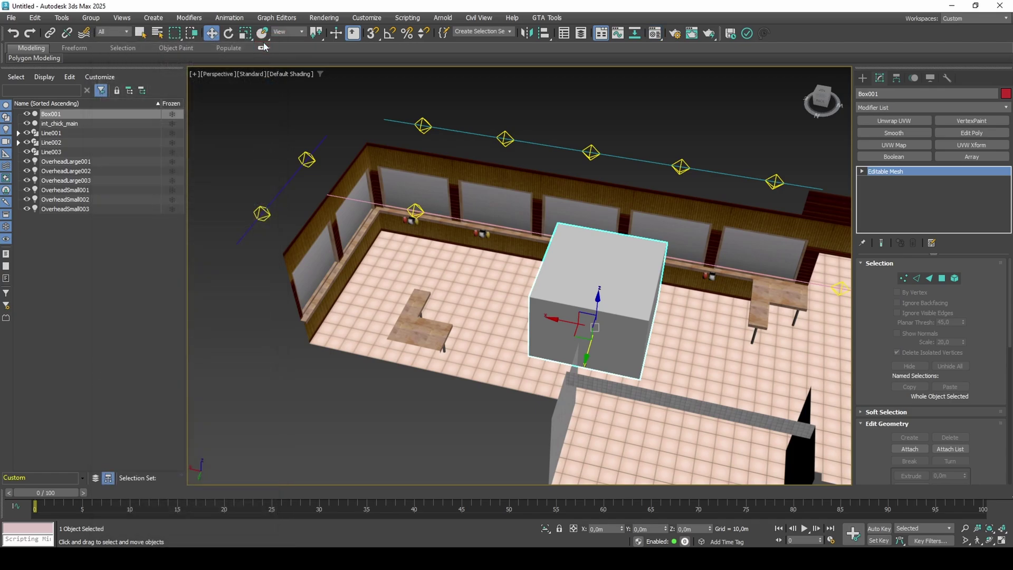
- Select Line001 and Line002 together with their child Sky lights and unlink them
left_click(18, 142)
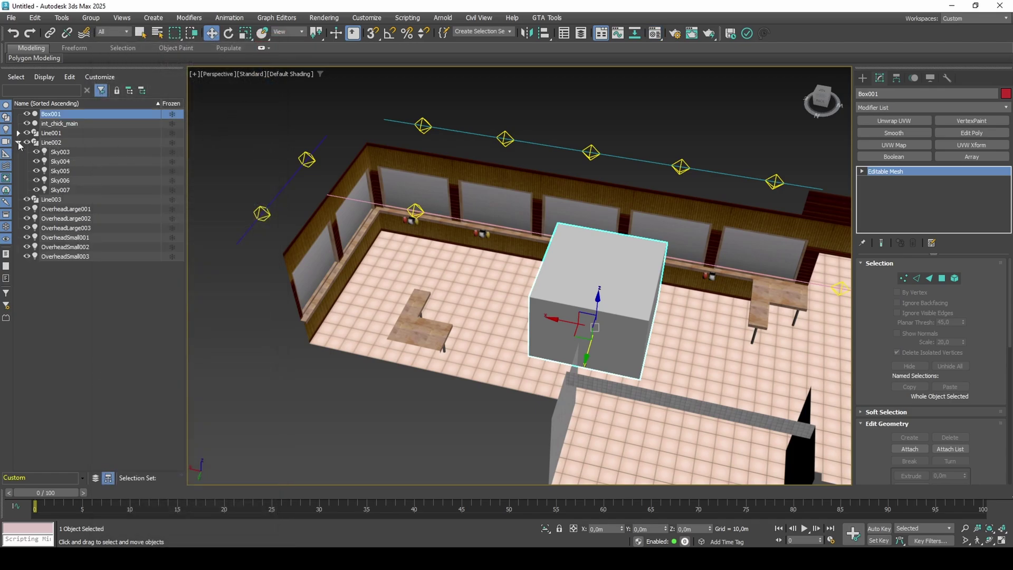
left_click(18, 133)
left_click(51, 133)
left_click(80, 209, "shift")
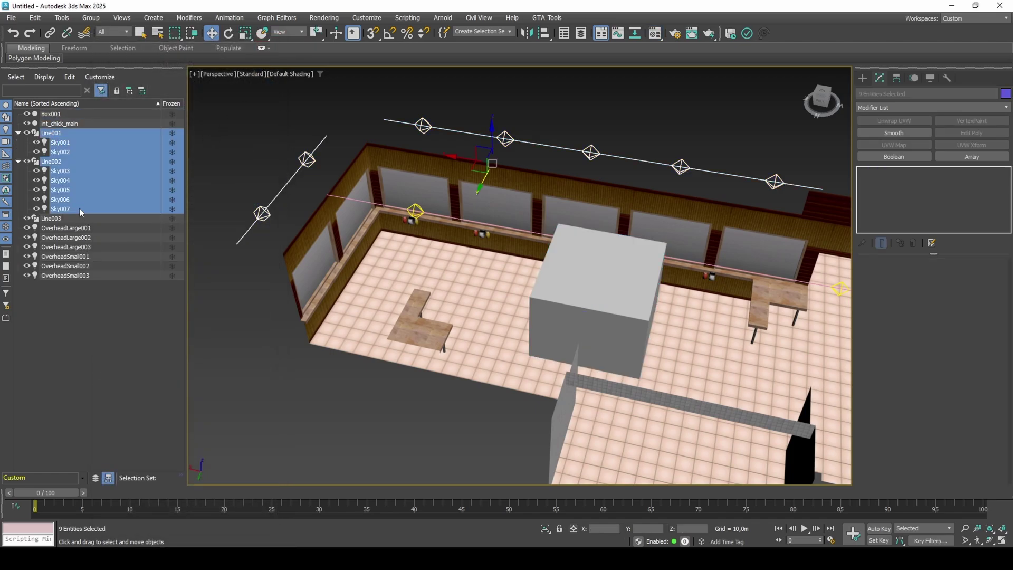
left_click(66, 32)
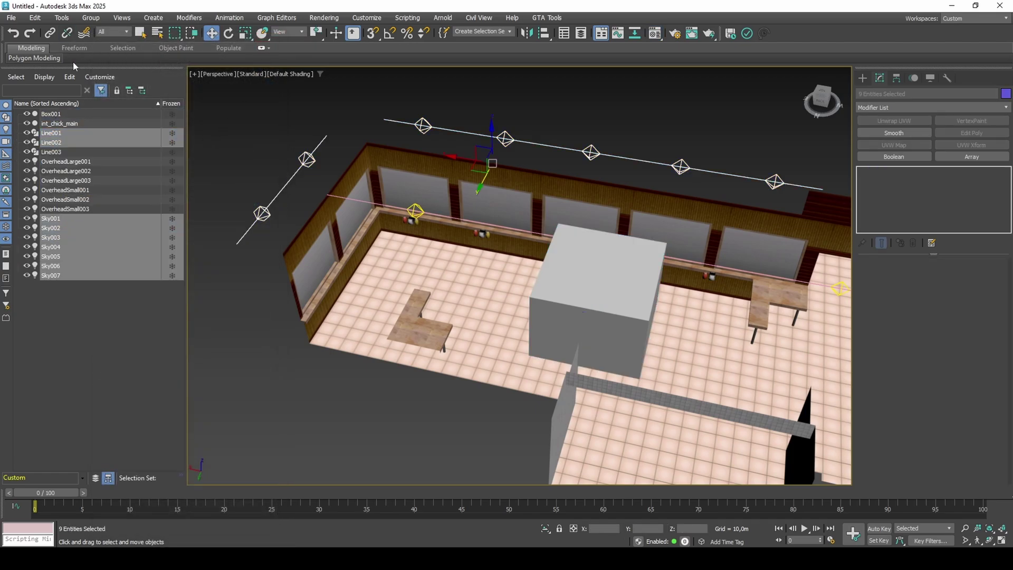
- Parent all the Overhead and Sky lights to Box001, and lower them together a little below the top of the walls
left_click(80, 162)
left_click(66, 274, "shift")
left_click_drag(72, 194, 82, 116)
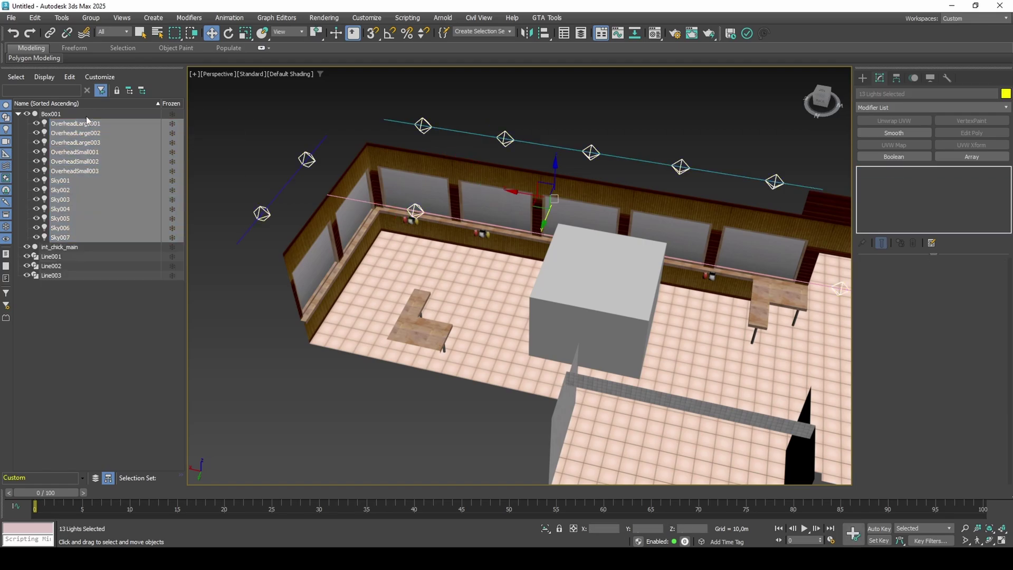
middle_click_drag(396, 292, 403, 250, "alt")
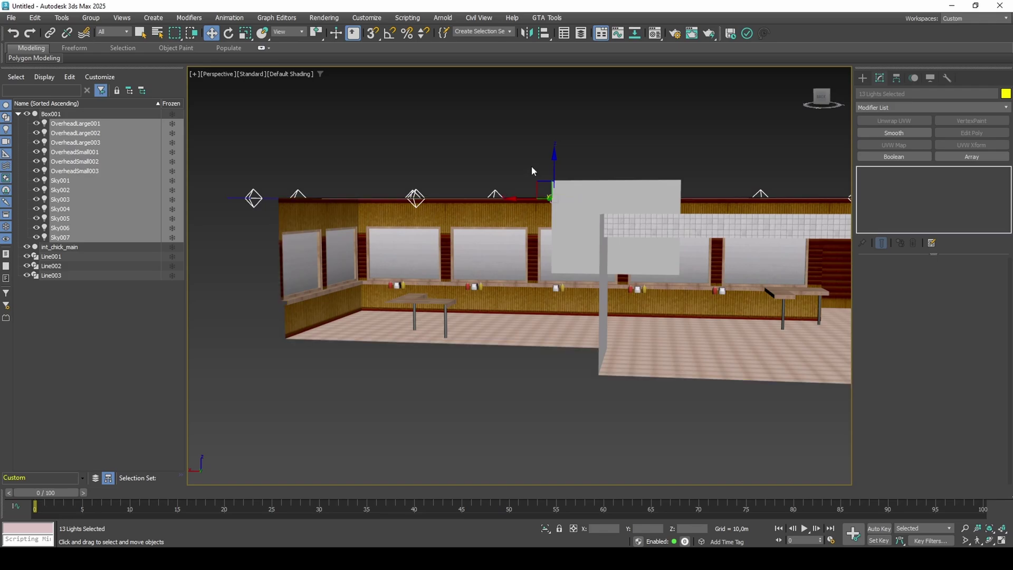
left_click_drag(554, 162, 555, 187)
- Select Box001, open the 2DFX light export settings from the DFF IO tool, and expand the box's child lights
left_click(557, 187)
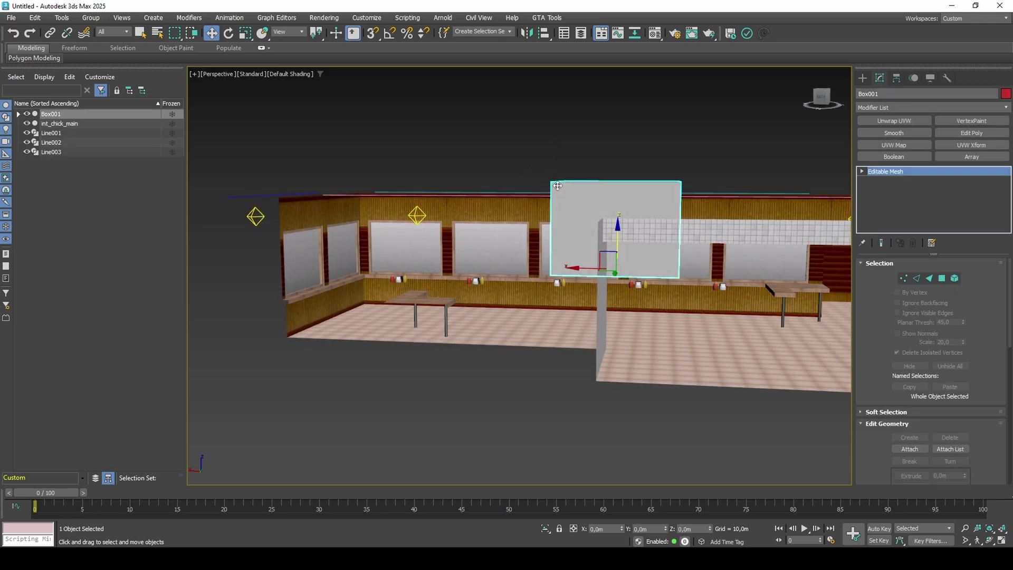
middle_click_drag(558, 186, 551, 156, "alt")
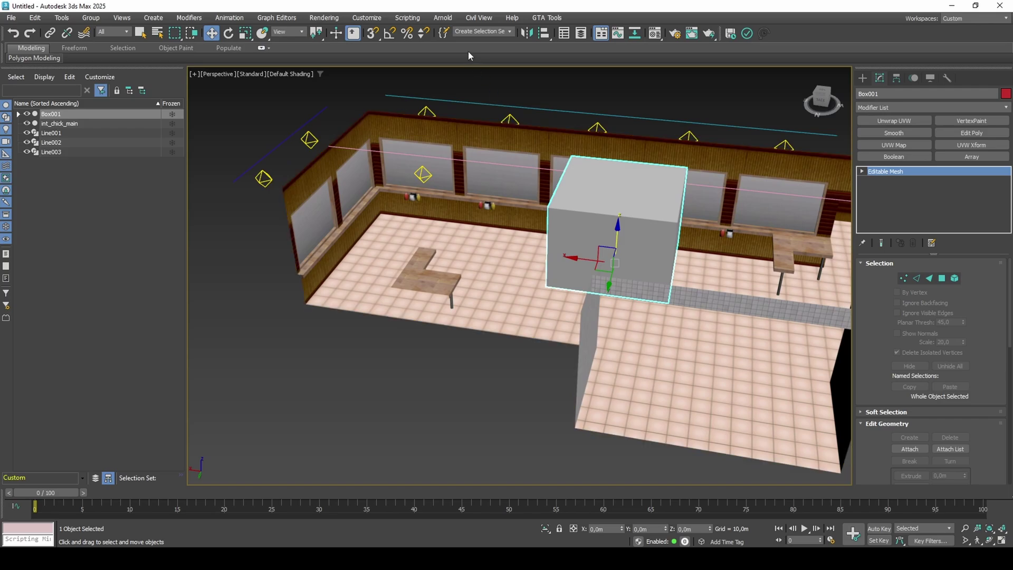
left_click(546, 18)
left_click(543, 31)
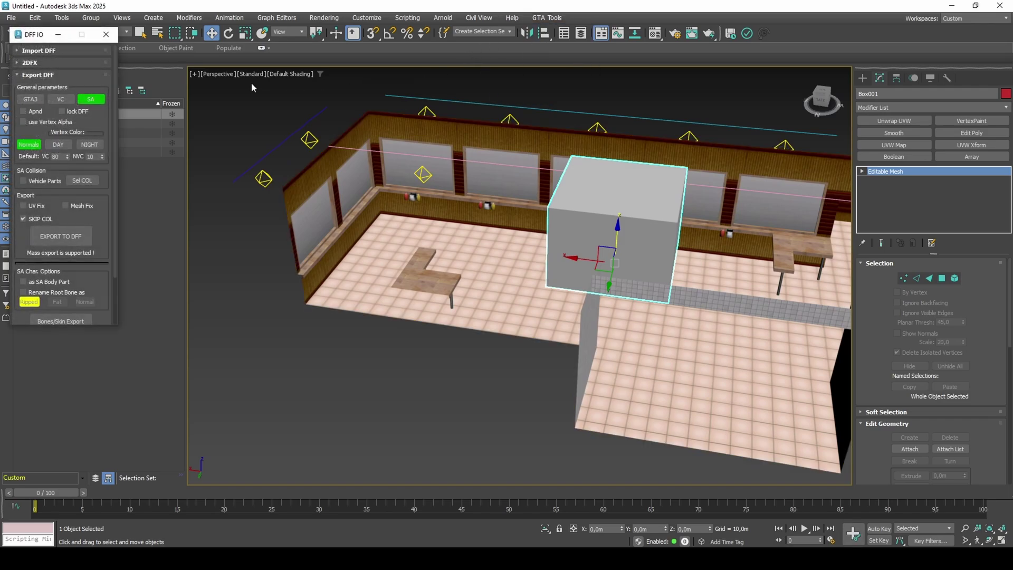
left_click(56, 63)
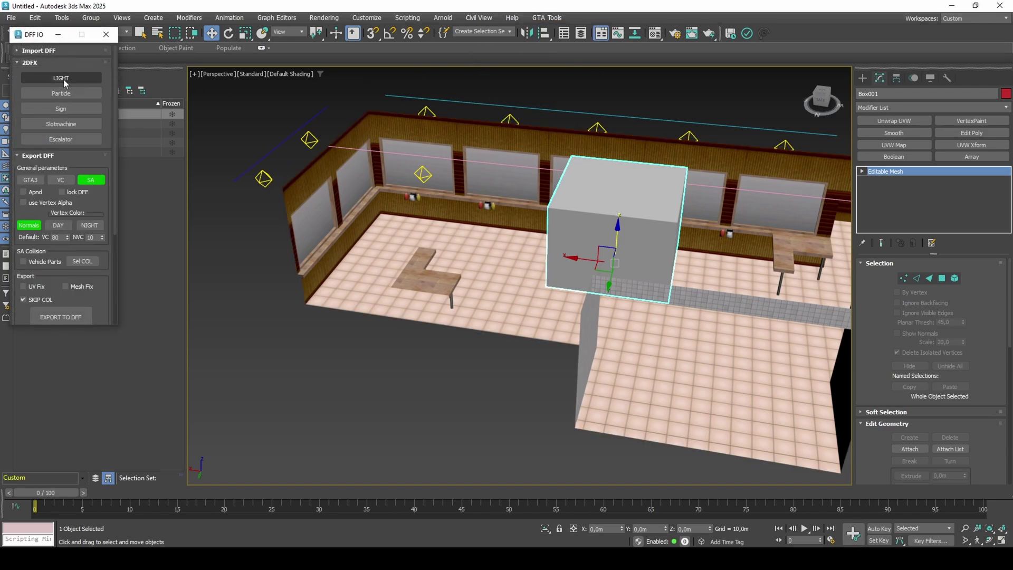
left_click(62, 78)
left_click(58, 35)
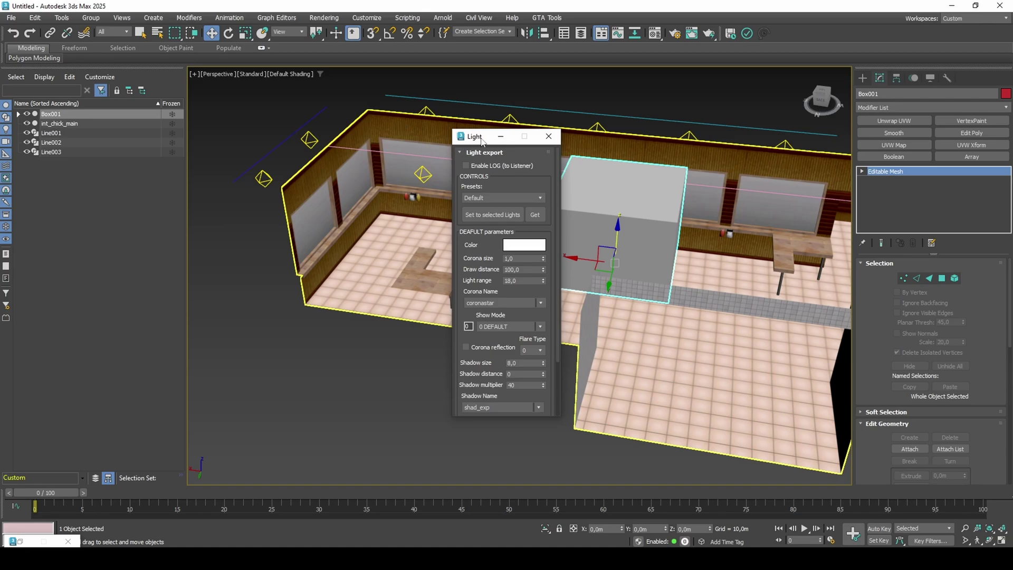
left_click_drag(482, 140, 196, 218)
left_click(18, 114)
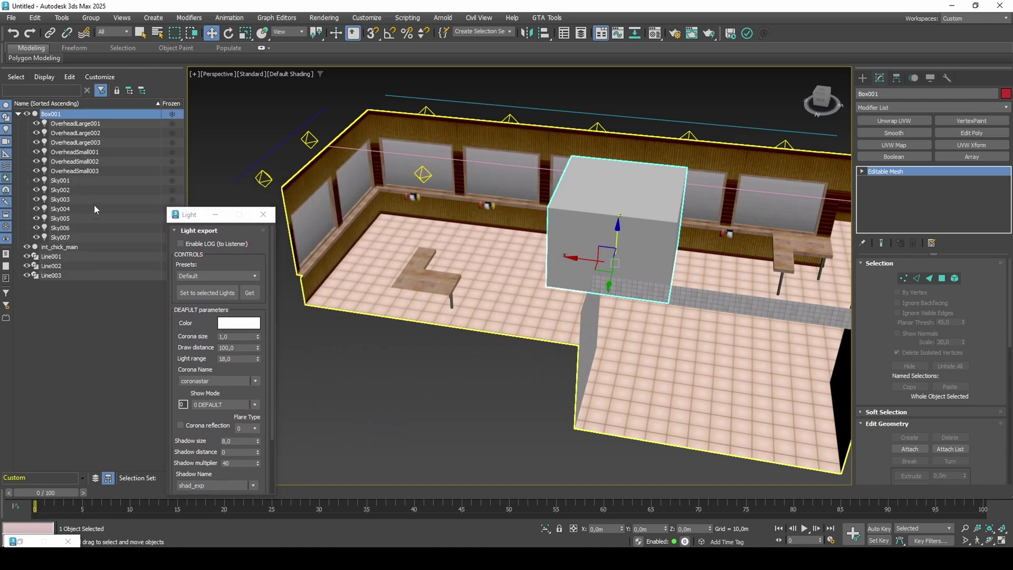
- Set the default 2DFX light colour to pale blue (173, 212, 255), with corona size and light range at 0
left_click(243, 323)
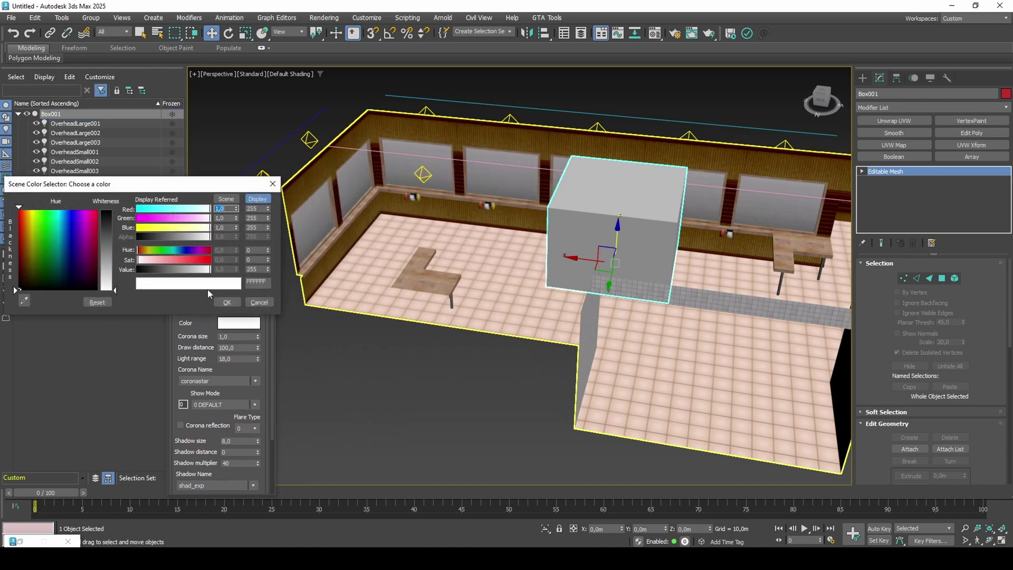
left_click(161, 258)
left_click(181, 254)
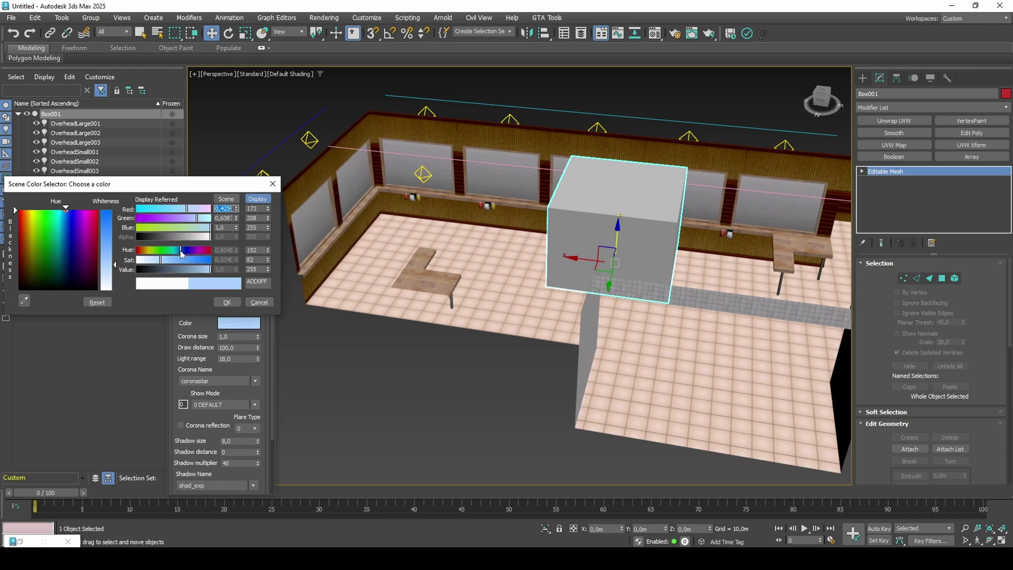
left_click_drag(181, 254, 179, 254)
left_click(224, 301)
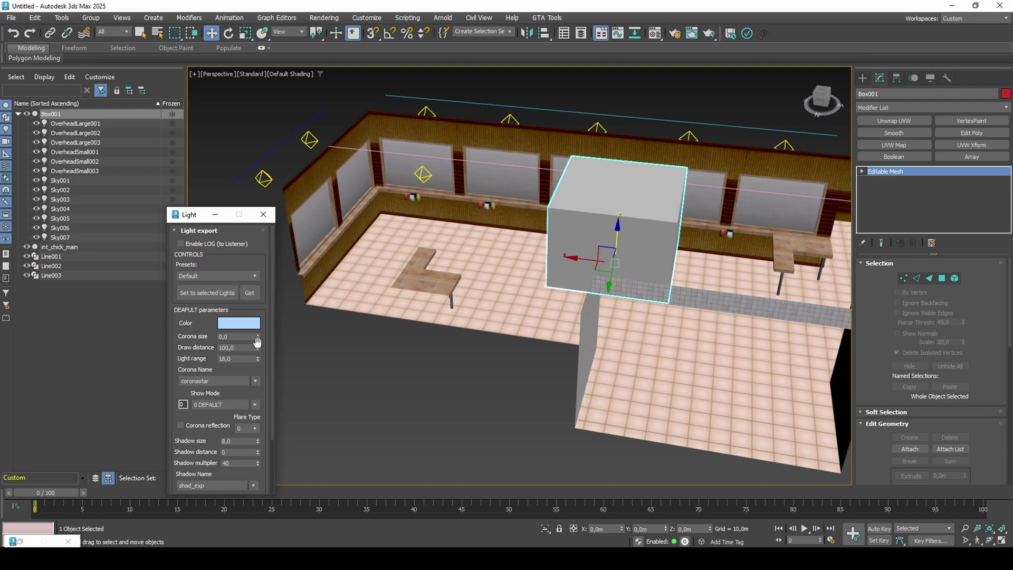
- Select Sky001 through Sky007 and assign the current 2DFX light parameters to them
left_click(60, 181)
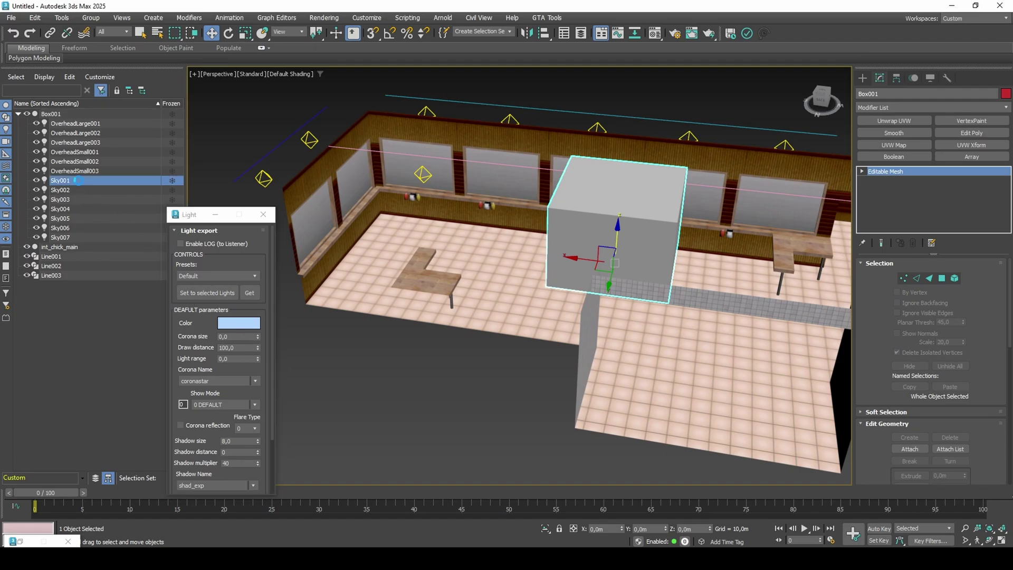
left_click(77, 238, "shift")
left_click(194, 294)
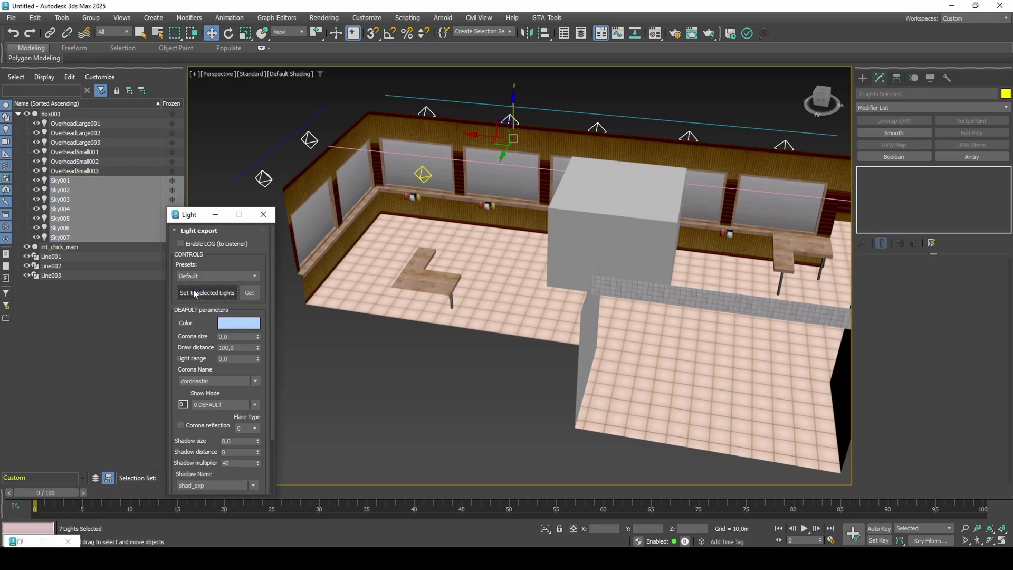
- Set the shadow size to 10 and shadow multiplier to 50, and turn off the AT_NIGHT flag for the Sky lights
left_click_drag(268, 376, 267, 301)
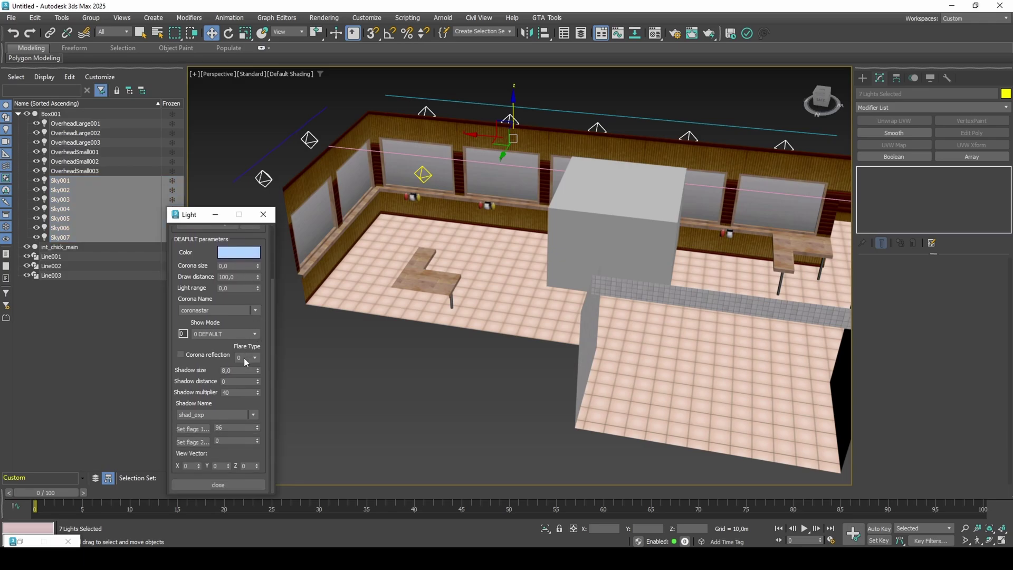
left_click(242, 371)
type("10")
key("Tab")
key("Tab")
left_click(204, 428)
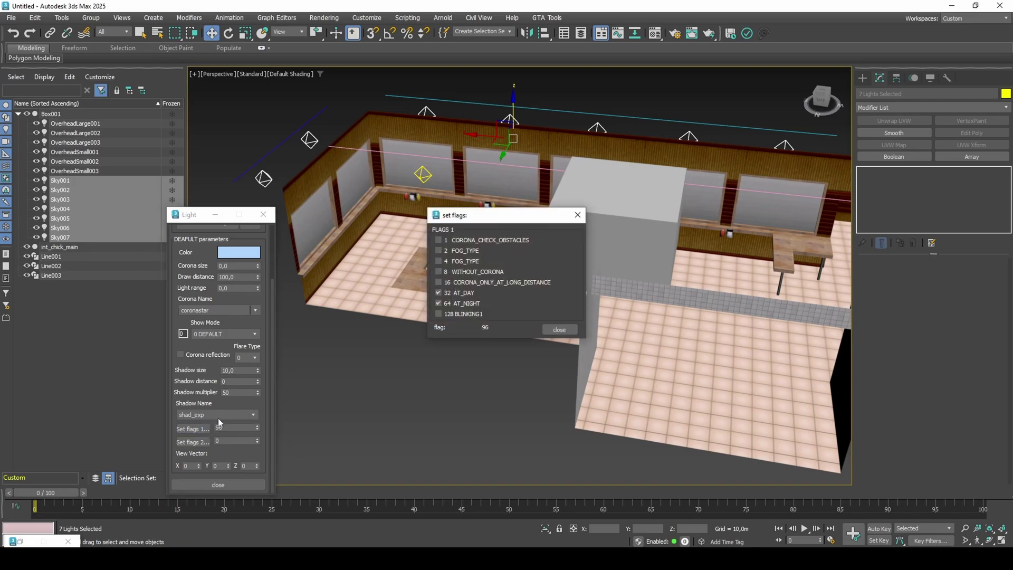
left_click(465, 304)
left_click(545, 329)
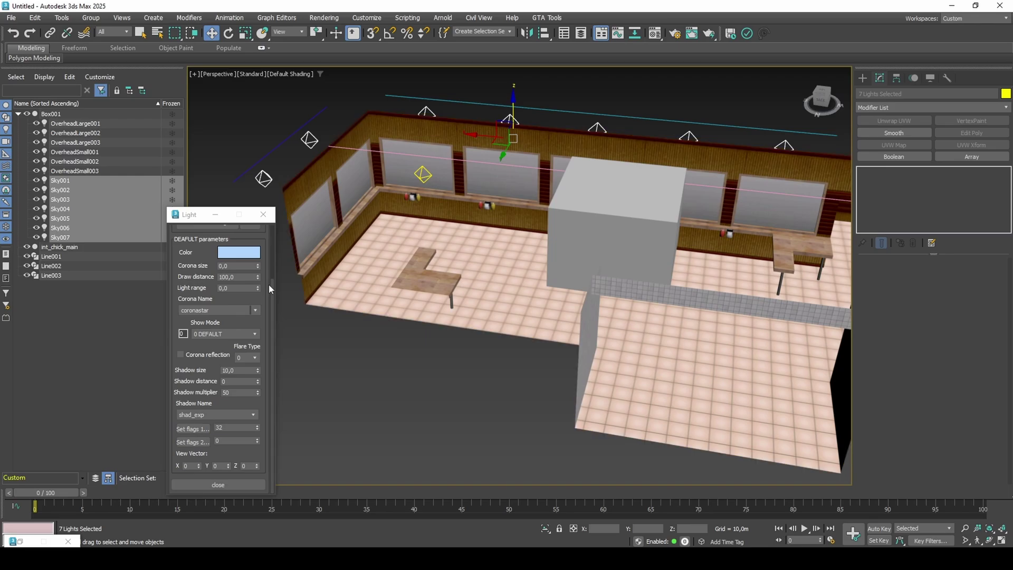
scroll(257, 342, "up", 3)
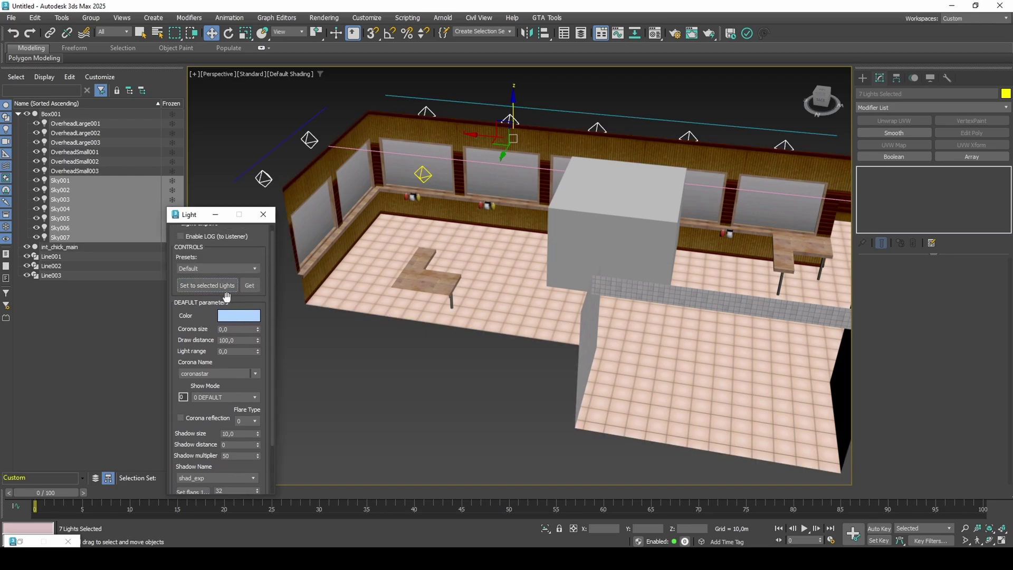
- Change the default 2DFX light colour to a pale warm orange for the overhead lights
left_click(238, 315)
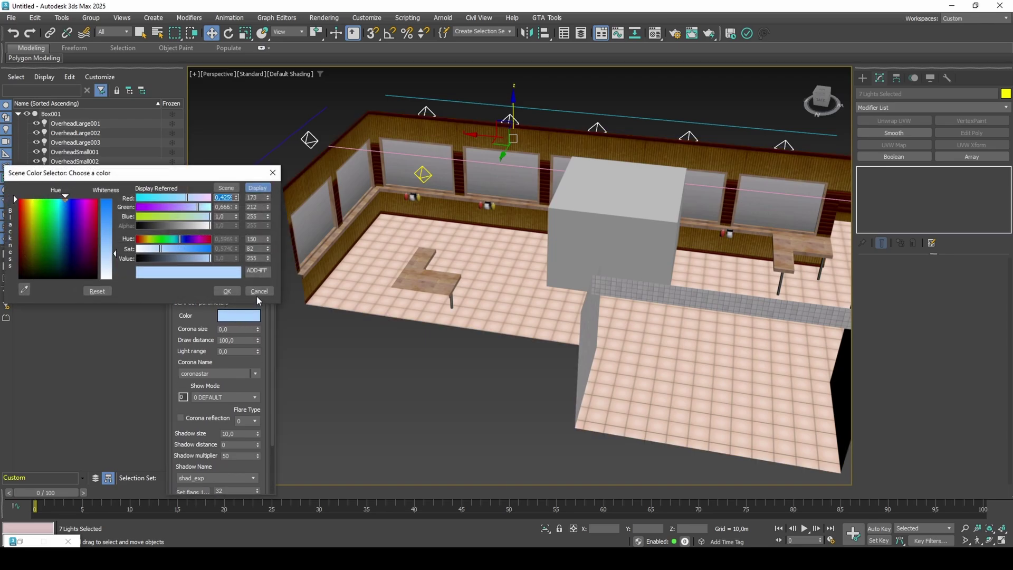
left_click(144, 239)
left_click_drag(159, 252, 165, 252)
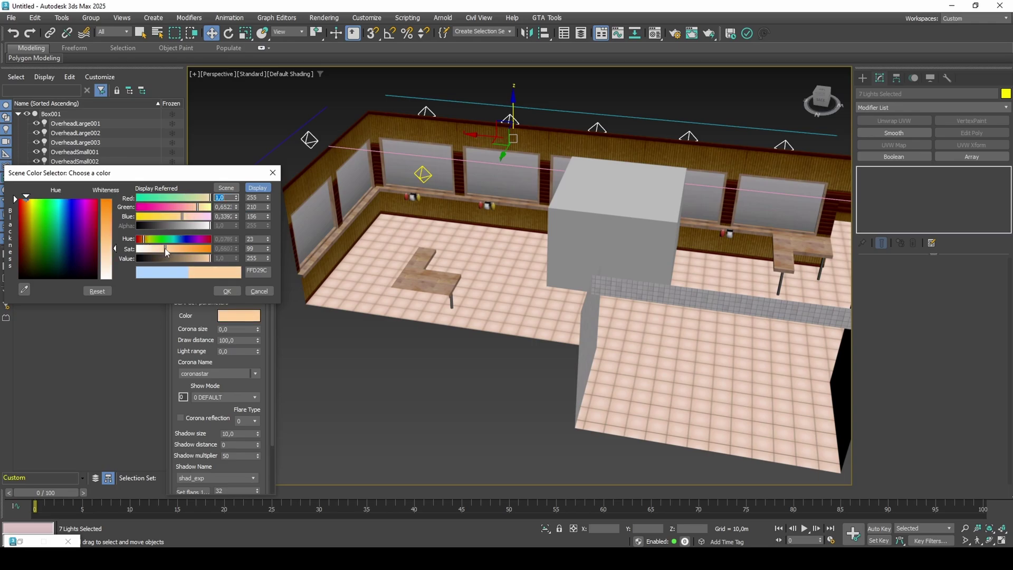
left_click(223, 291)
scroll(262, 340, "down", 1)
scroll(263, 340, "down", 1)
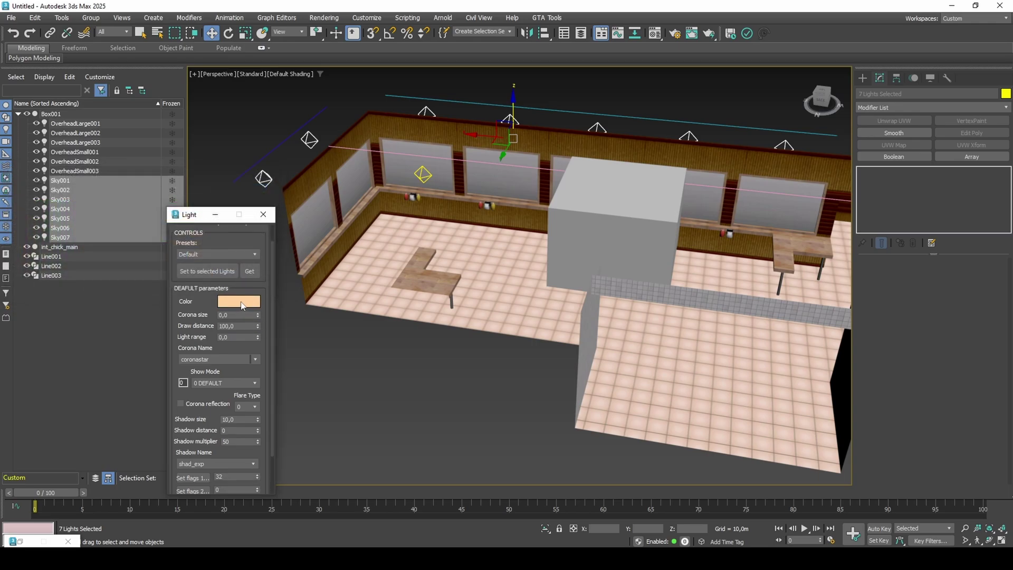
left_click(238, 301)
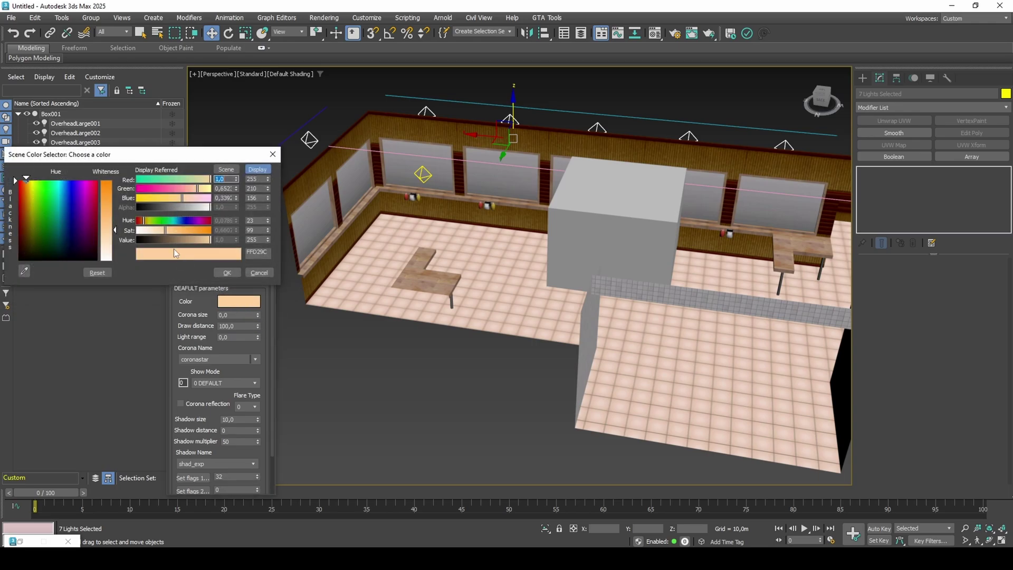
left_click(227, 272)
- Set the shadow size to 4 and shadow multiplier to 150, and enable both the AT_DAY and AT_NIGHT flags
scroll(267, 350, "down", 2)
left_click_drag(267, 349, 271, 295)
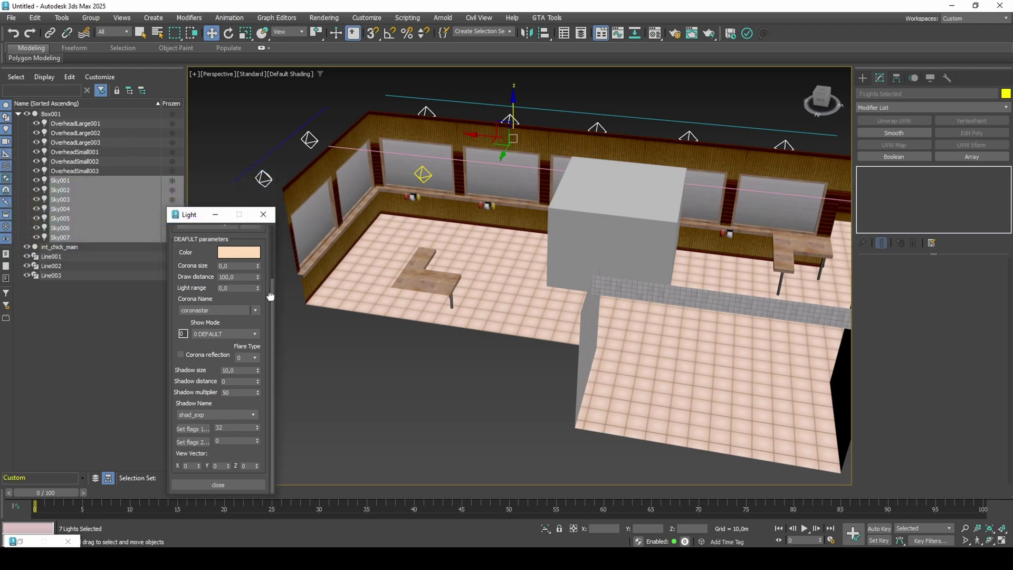
double_click(243, 371)
type("4")
key("Return")
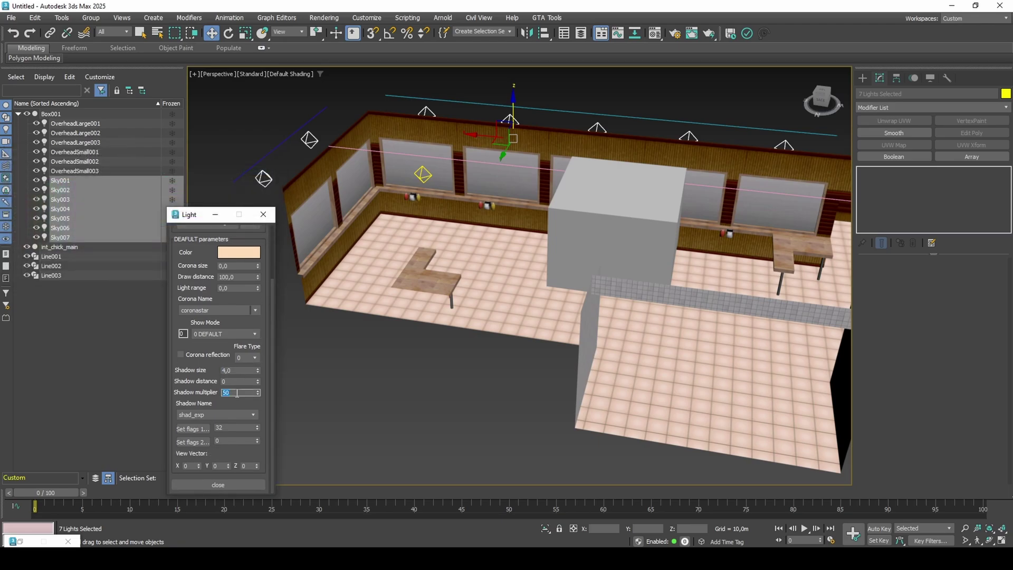
left_click(194, 429)
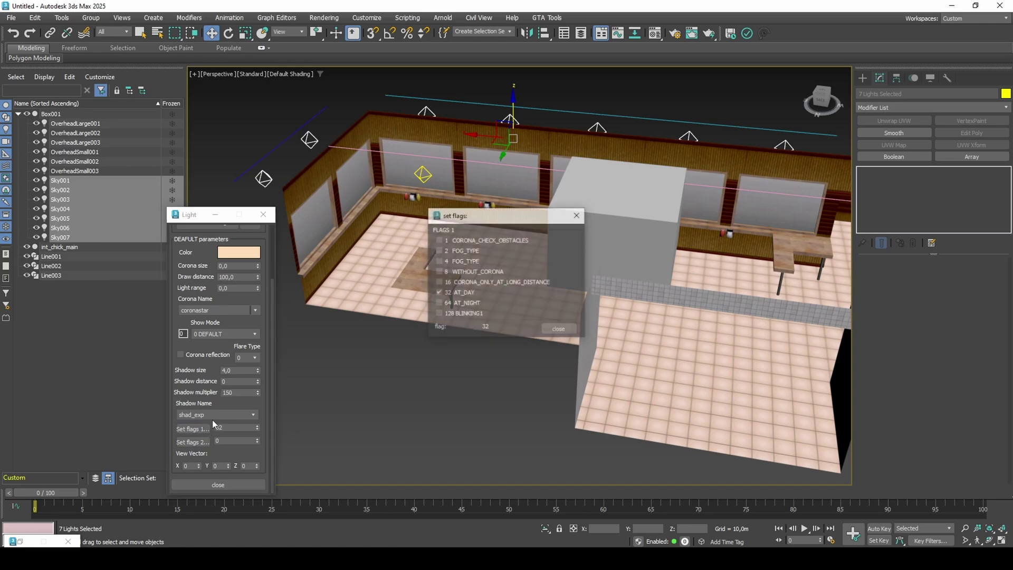
left_click(560, 329)
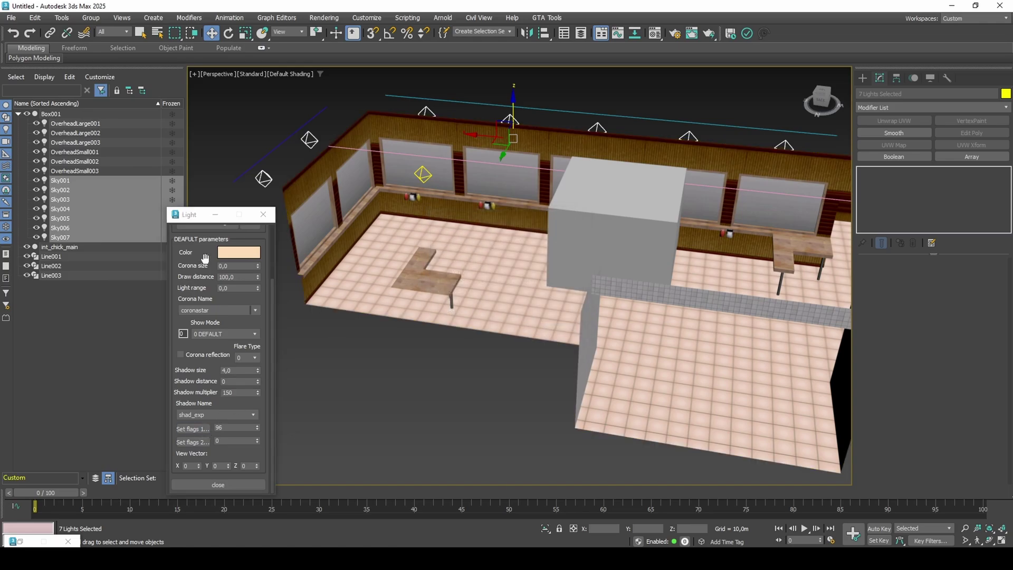
- Select OverheadSmall001 through OverheadSmall003 and assign the current light parameters to them
left_click(92, 171)
left_click(101, 152, "shift")
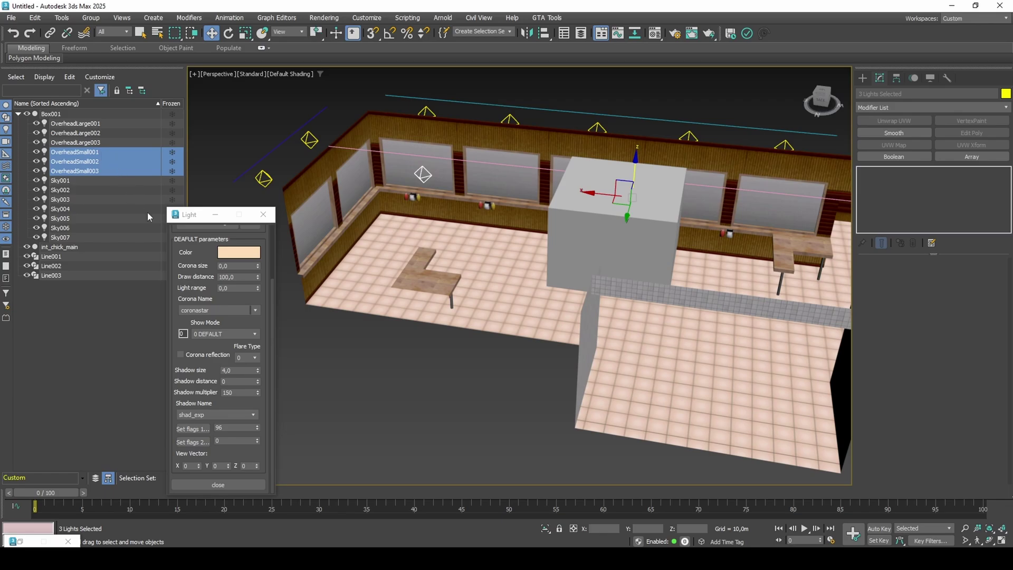
scroll(206, 250, "up", 3)
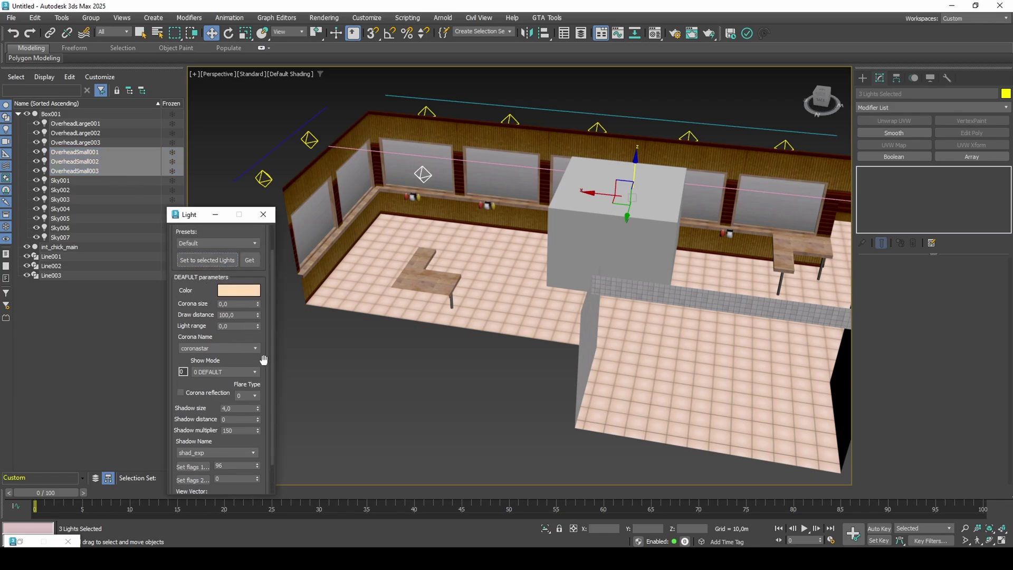
- Set the shadow size to 6 and shadow multiplier to 50, and assign the parameters to OverheadLarge001 through OverheadLarge003
scroll(265, 357, "down", 1)
left_click(236, 406)
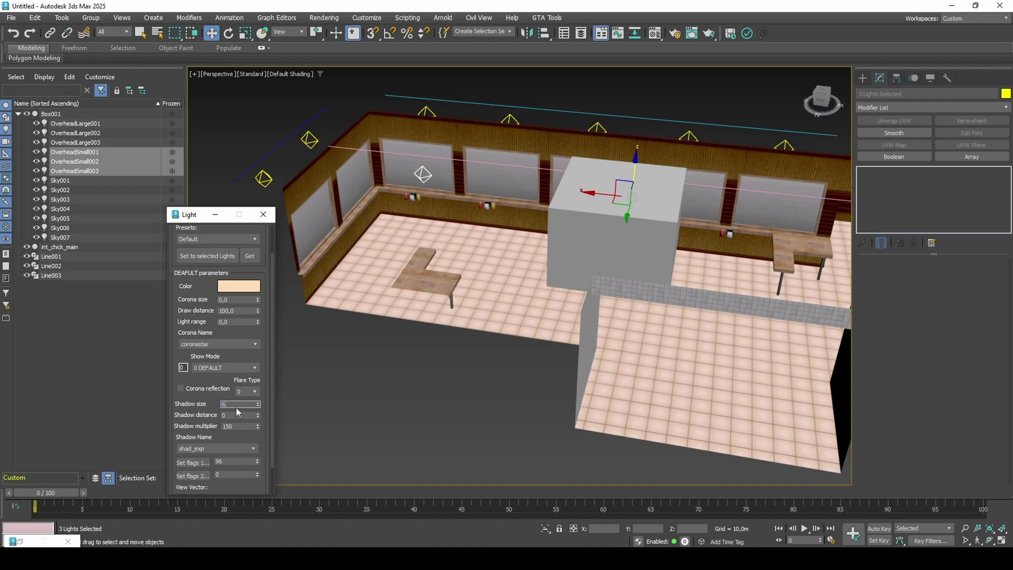
type("6")
left_click(238, 427)
left_click(80, 143)
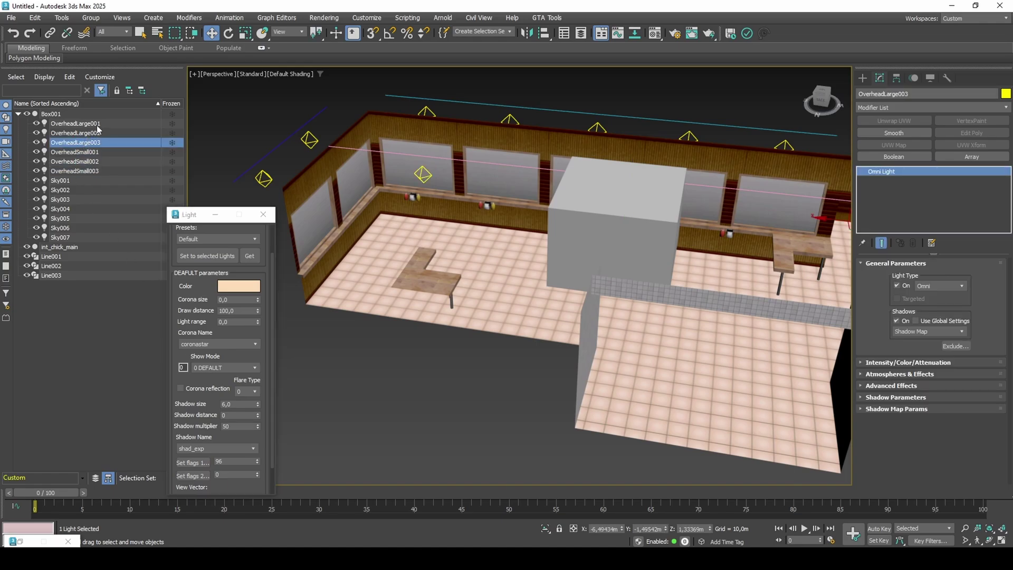
left_click(97, 126, "shift")
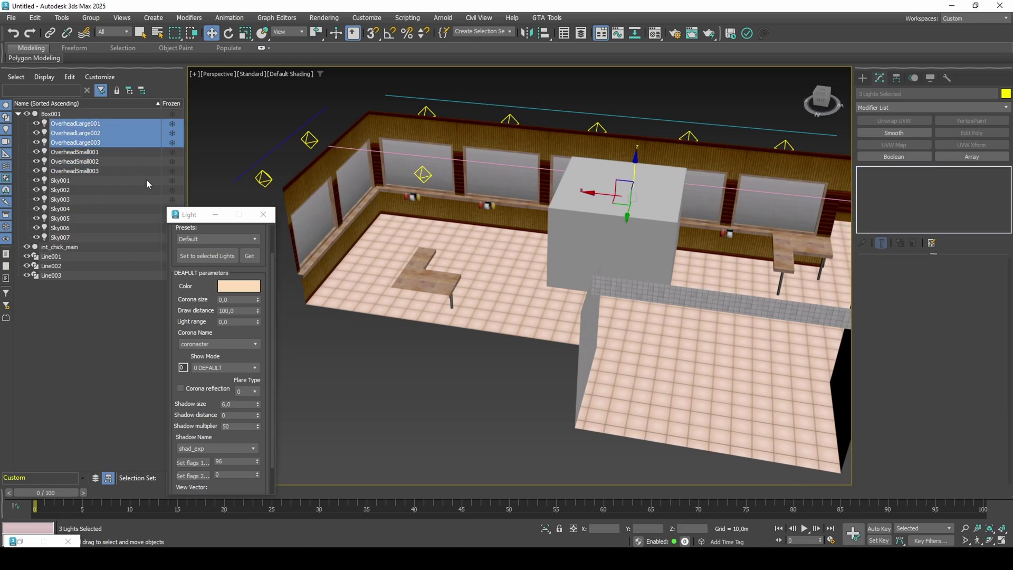
left_click(194, 258)
- Select Box001 with all its child lights, close the light settings, and enable DAY and NIGHT vertex colors for the DFF export
double_click(80, 113)
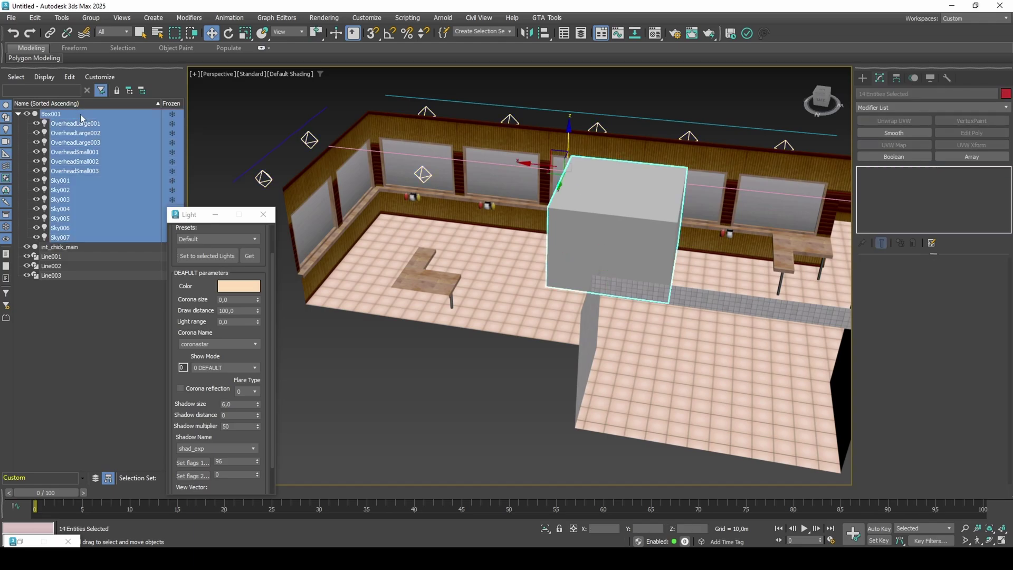
left_click(19, 542)
left_click(262, 216)
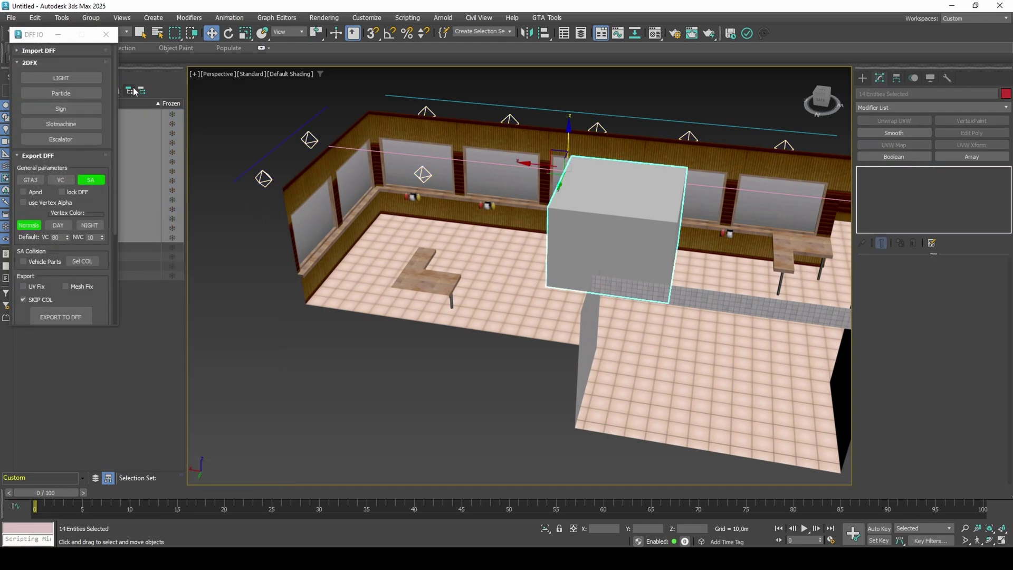
left_click_drag(36, 34, 179, 143)
left_click(174, 172)
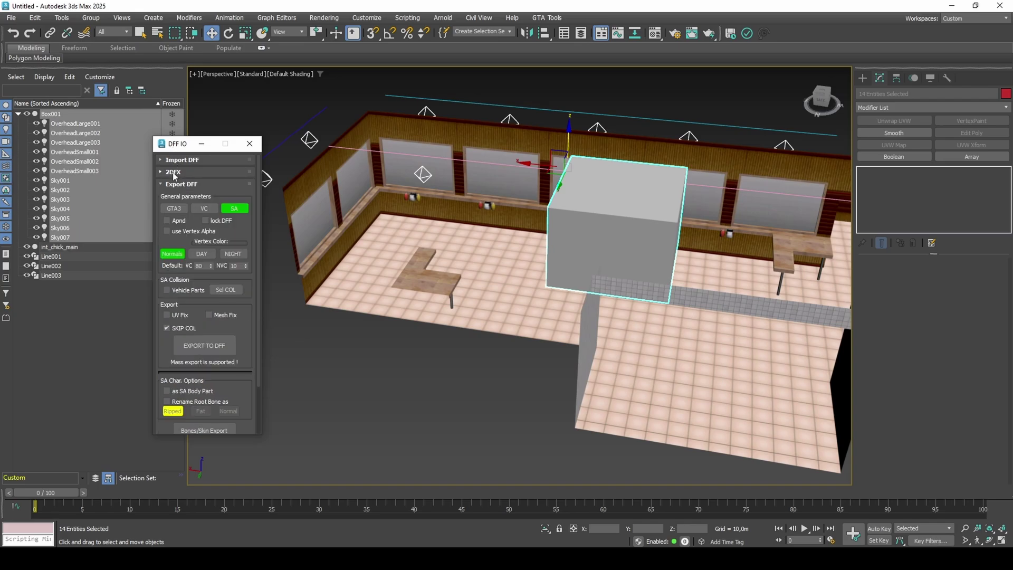
left_click(209, 255)
left_click(230, 253)
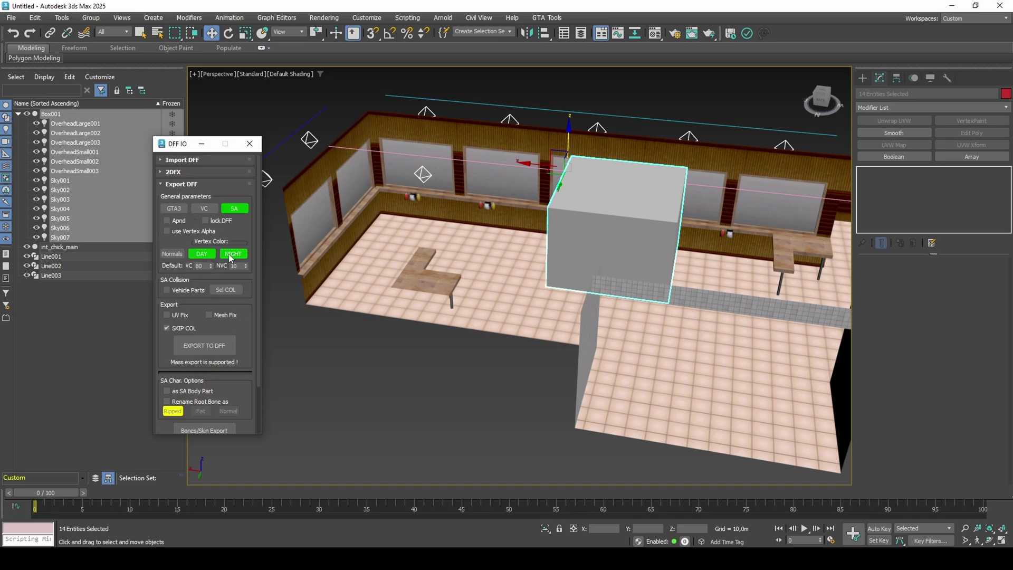
- Export the selected box and lights as a DFF file named 2dfxbox, and collapse the Box001 hierarchy
left_click(213, 347)
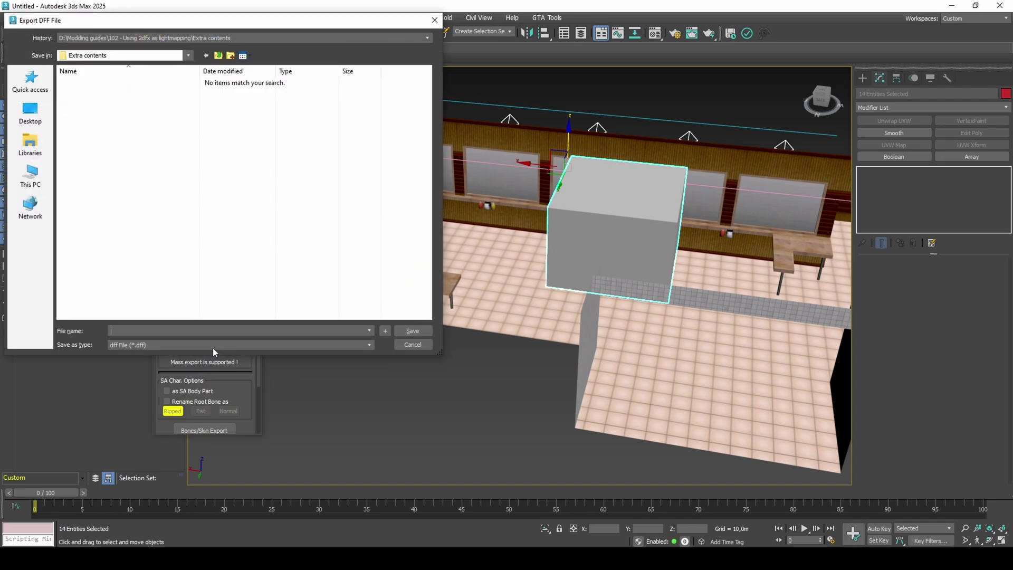
type("2dfxbox")
key("Return")
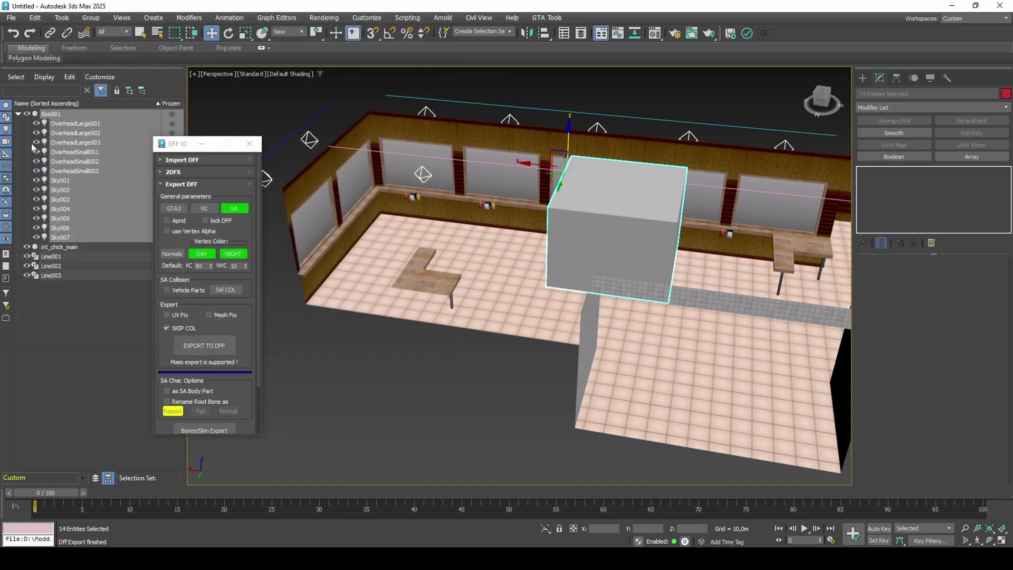
left_click(18, 114)
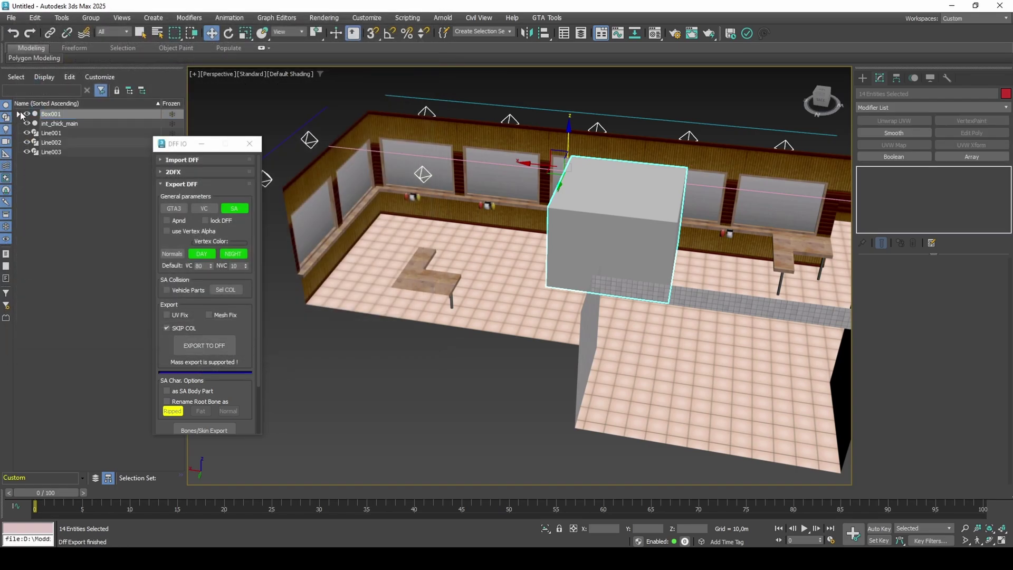
- Close the DFF IO window, hide Box001 together with its lights, and select int_chick_main
left_click(250, 144)
left_click(137, 123)
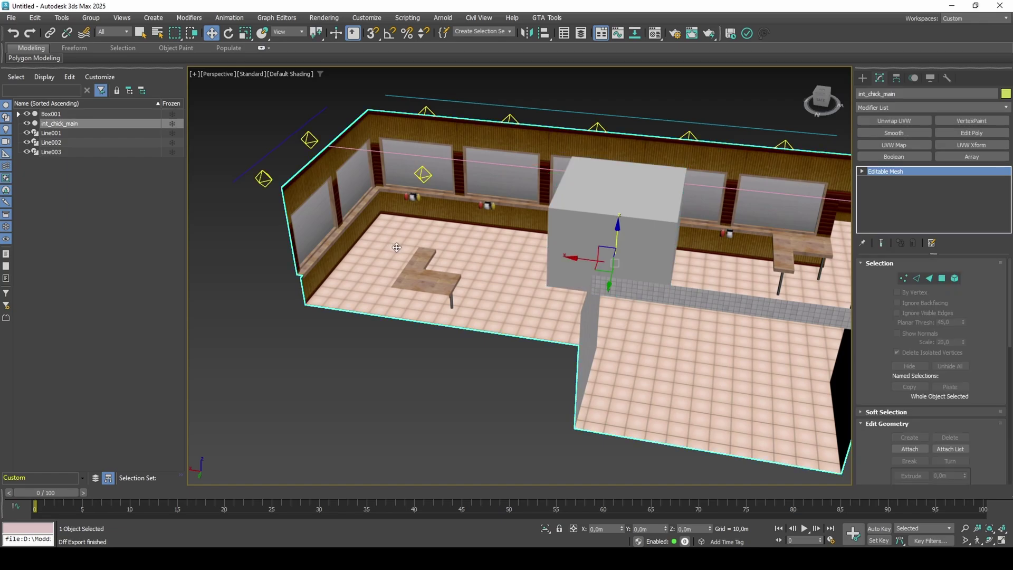
double_click(103, 114)
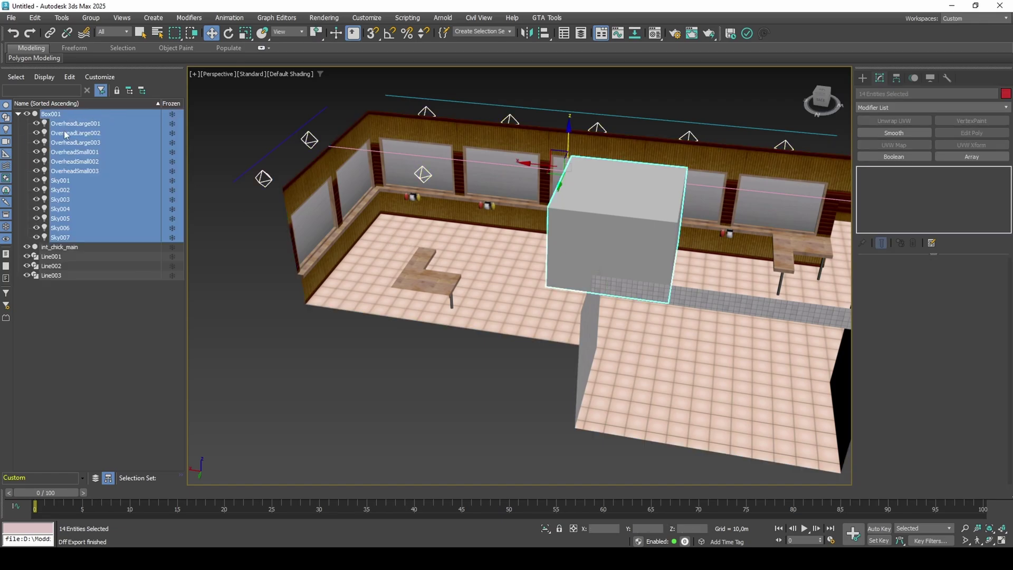
left_click(26, 114)
left_click(18, 114)
left_click(58, 124)
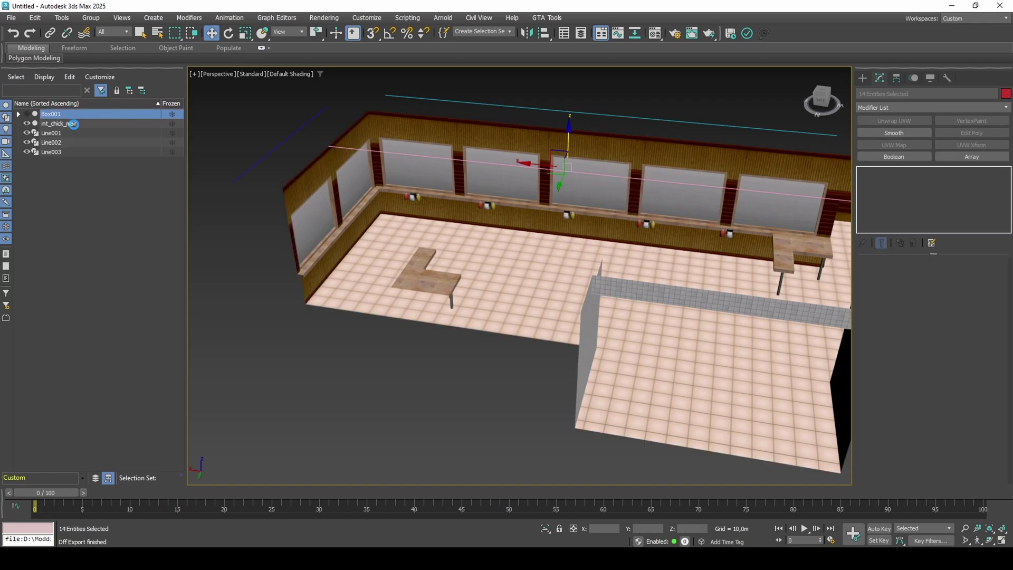
- Fill int_chick_main's vertex colors with a grey of value 124, and add a second VertexPaint modifier set to Vertex Illum
left_click(962, 122)
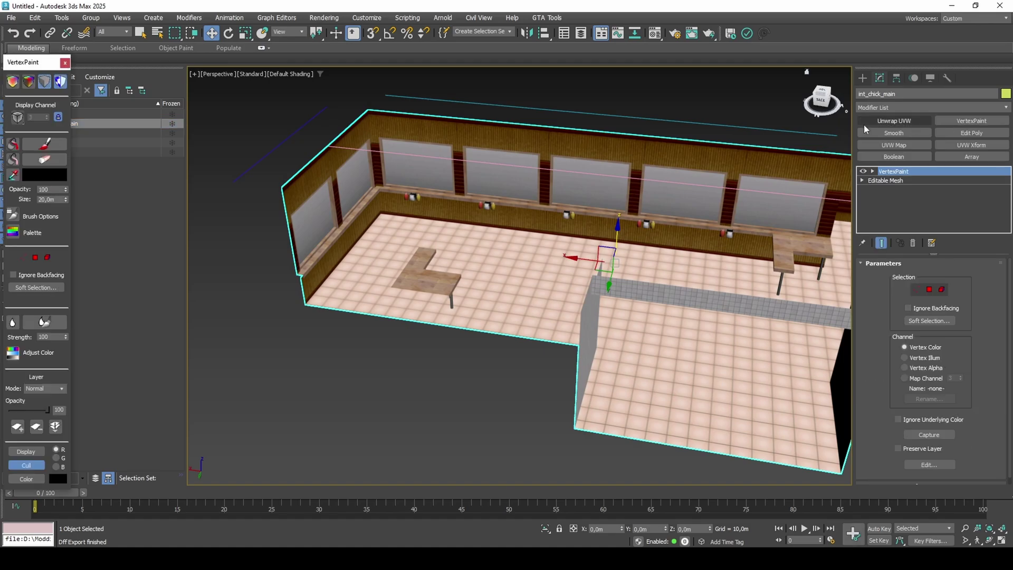
left_click(13, 82)
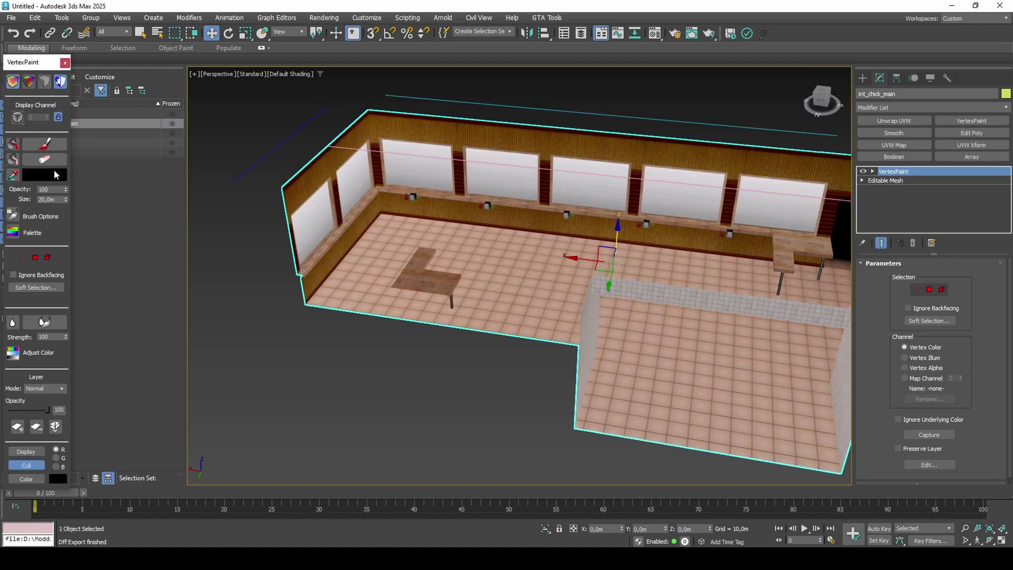
left_click(45, 175)
left_click(159, 119)
left_click_drag(160, 122, 173, 123)
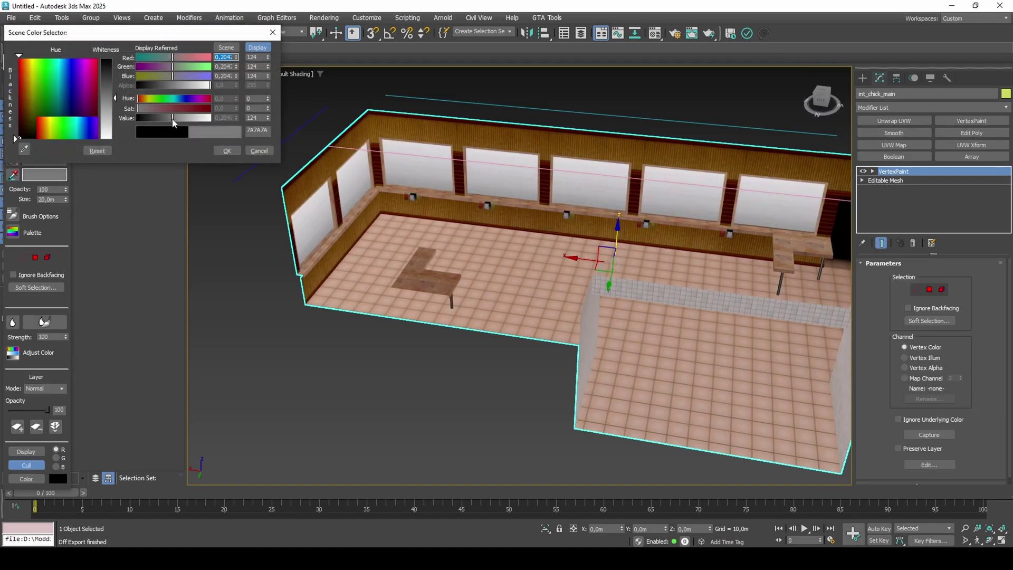
left_click(220, 151)
left_click(18, 148)
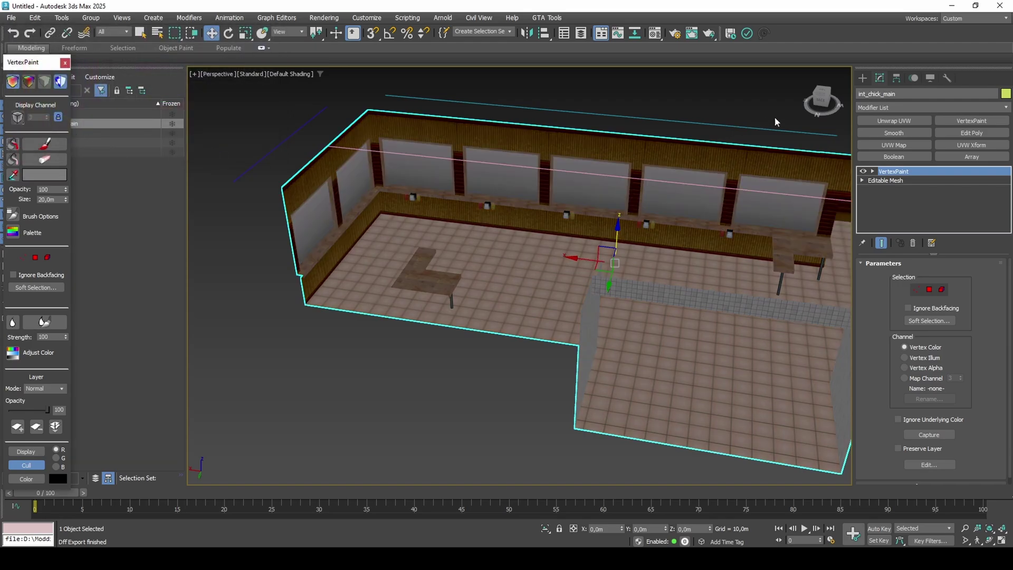
left_click(972, 120)
left_click(932, 358)
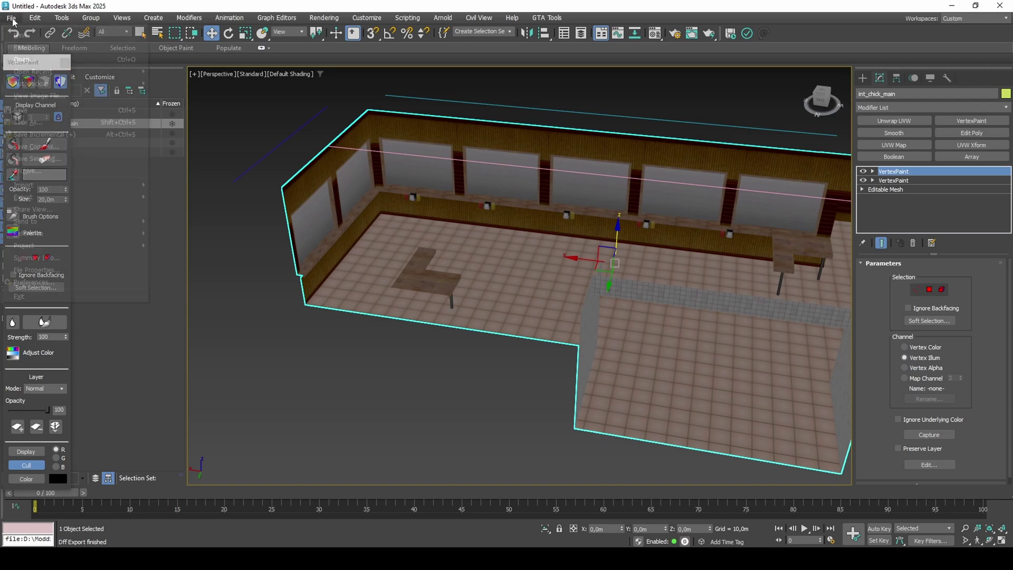
- Export the selected interior as a RenderWare DFF model named int with vertex prelights, and close the VertexPaint window
left_click(10, 17)
mouse_move(53, 197)
left_click(185, 208)
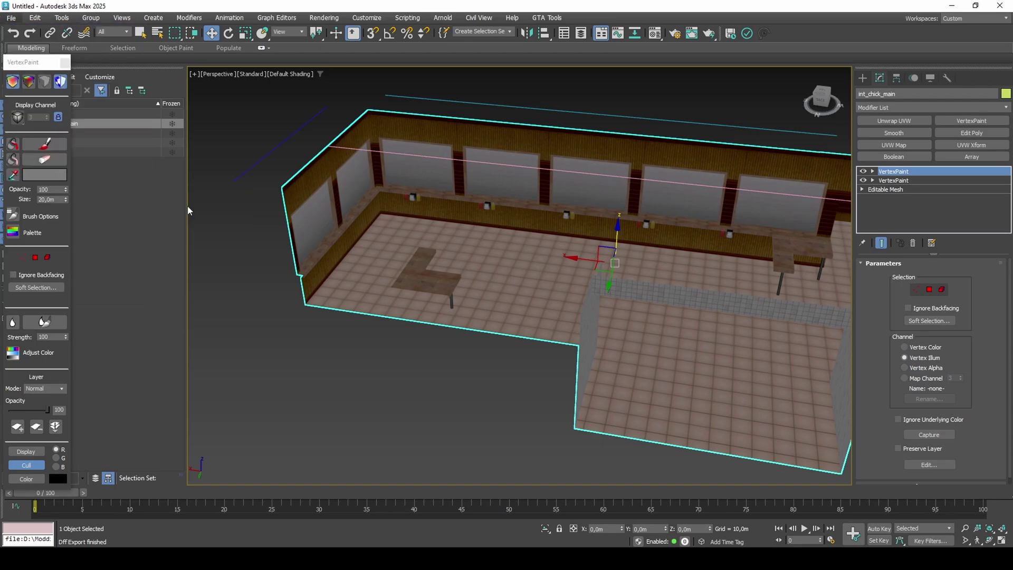
left_click(162, 346)
left_click(179, 417)
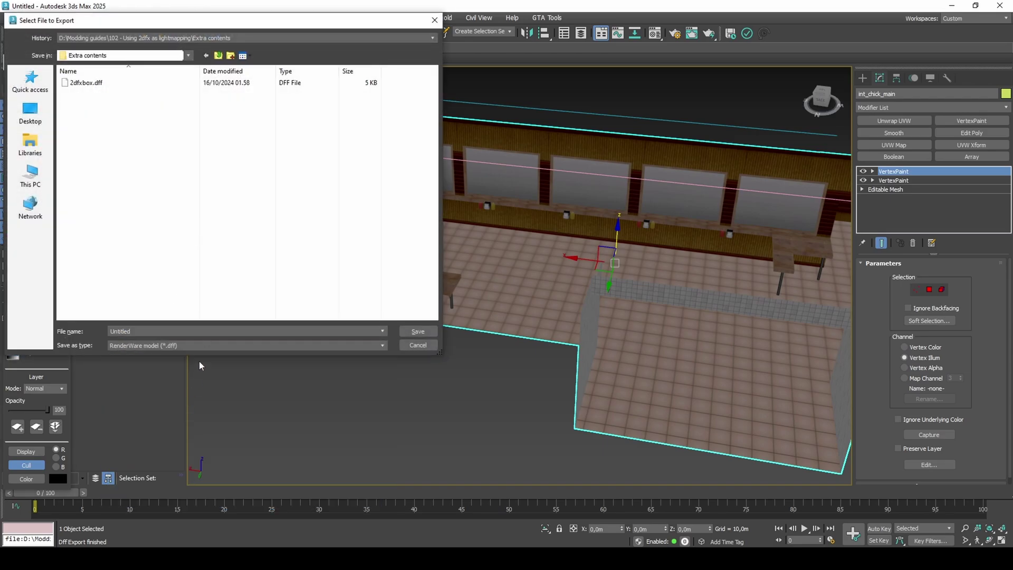
type("int")
key("Return")
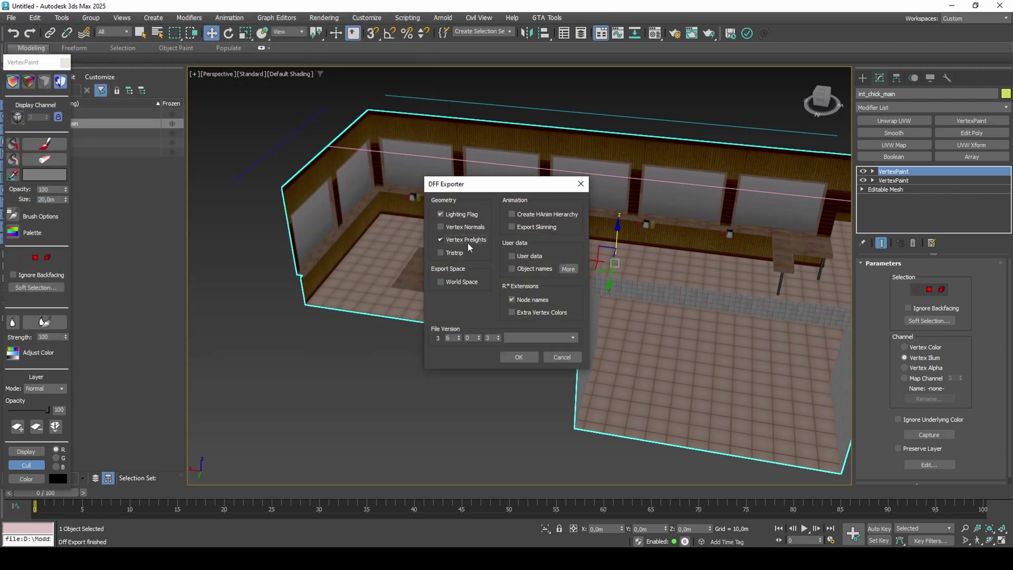
left_click(519, 358)
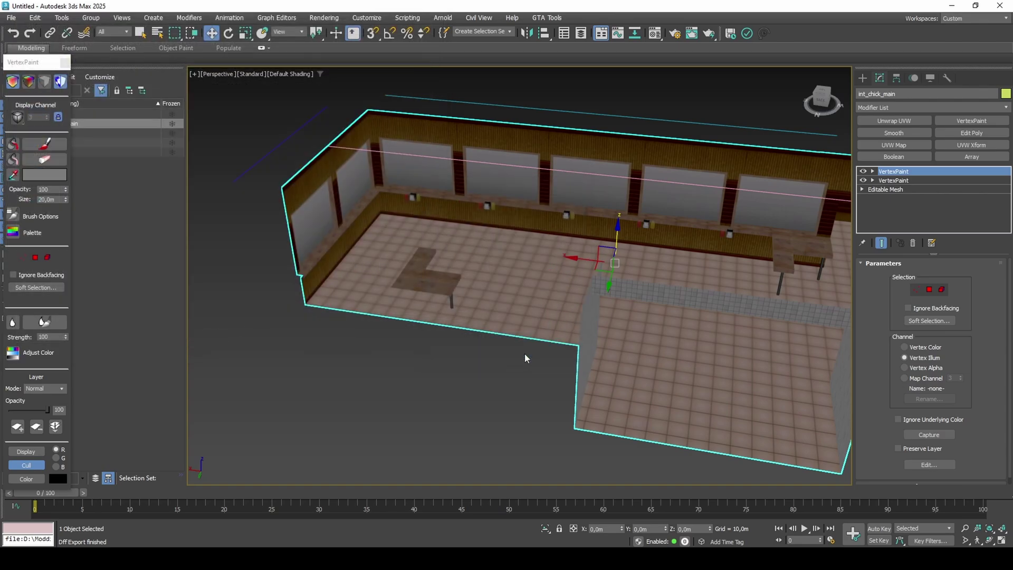
left_click(64, 62)
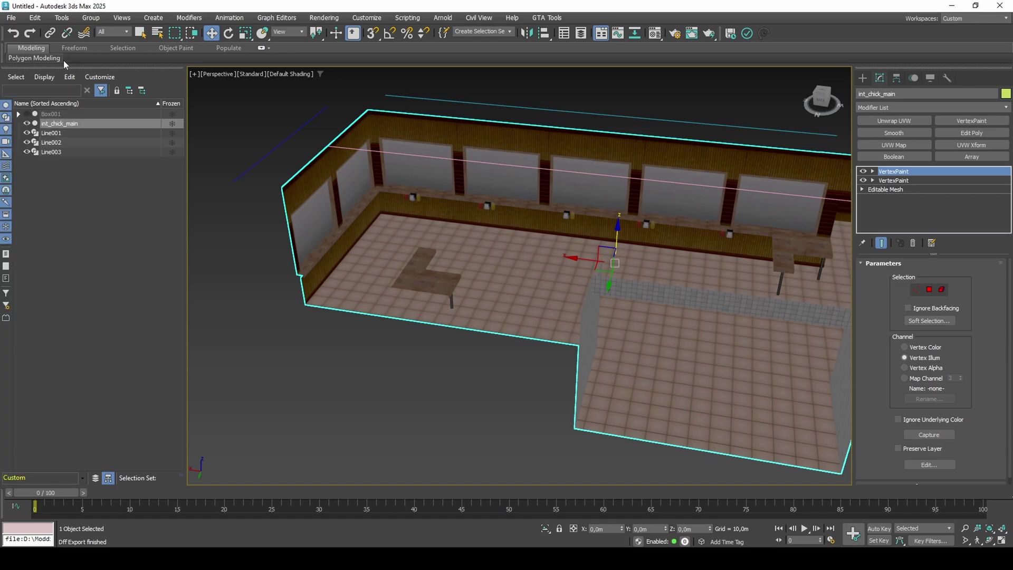
- Open the GTA Tools collision import and export window and start choosing a collision file
left_click(547, 17)
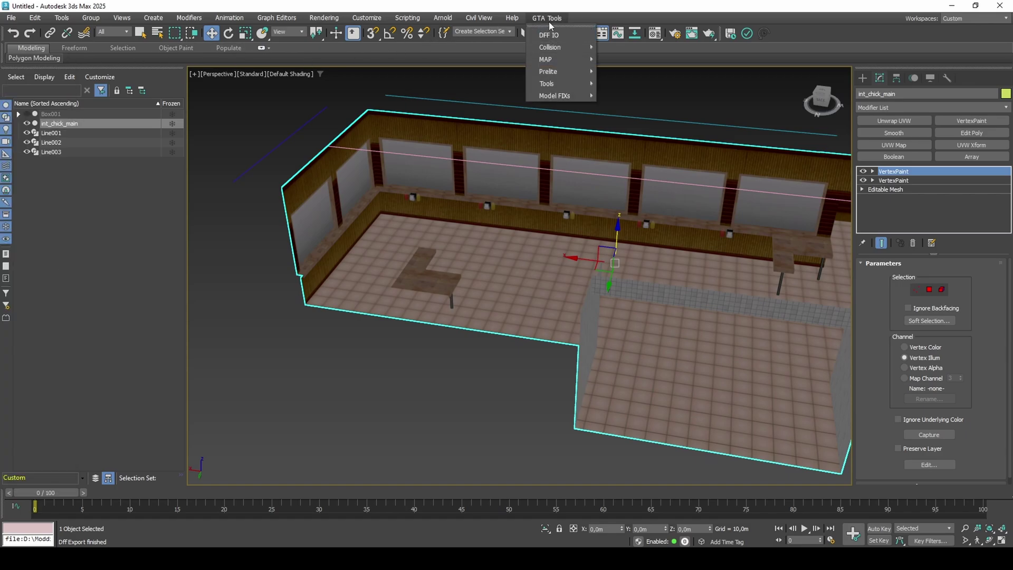
mouse_move(552, 43)
left_click(612, 40)
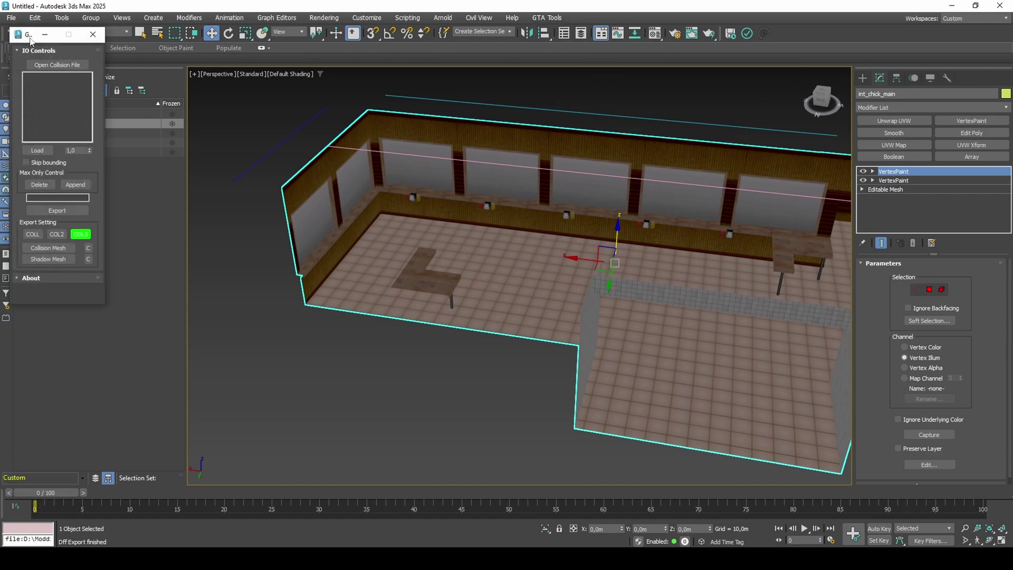
left_click_drag(30, 38, 167, 194)
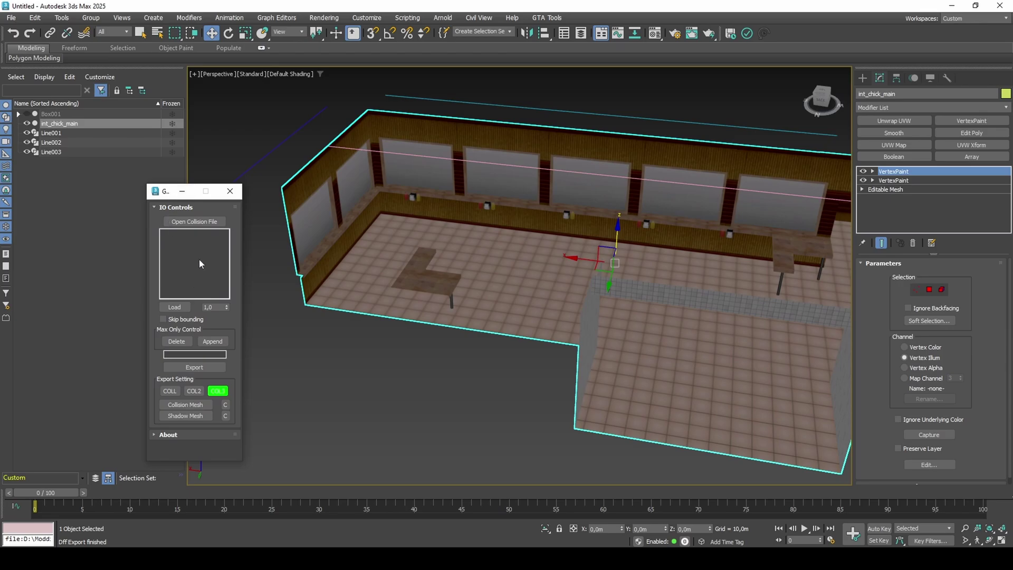
left_click(207, 222)
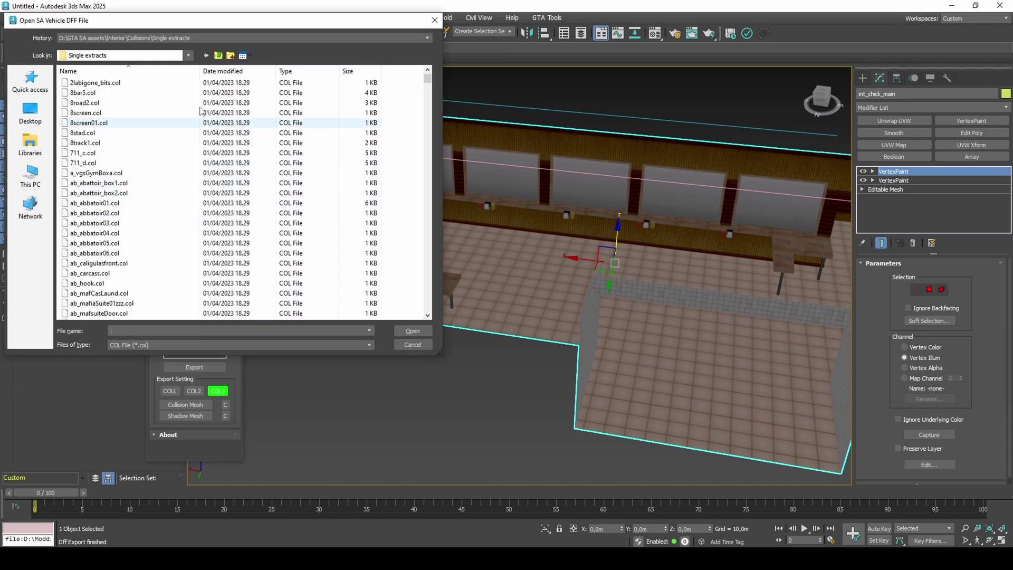
left_click(218, 57)
left_click(218, 56)
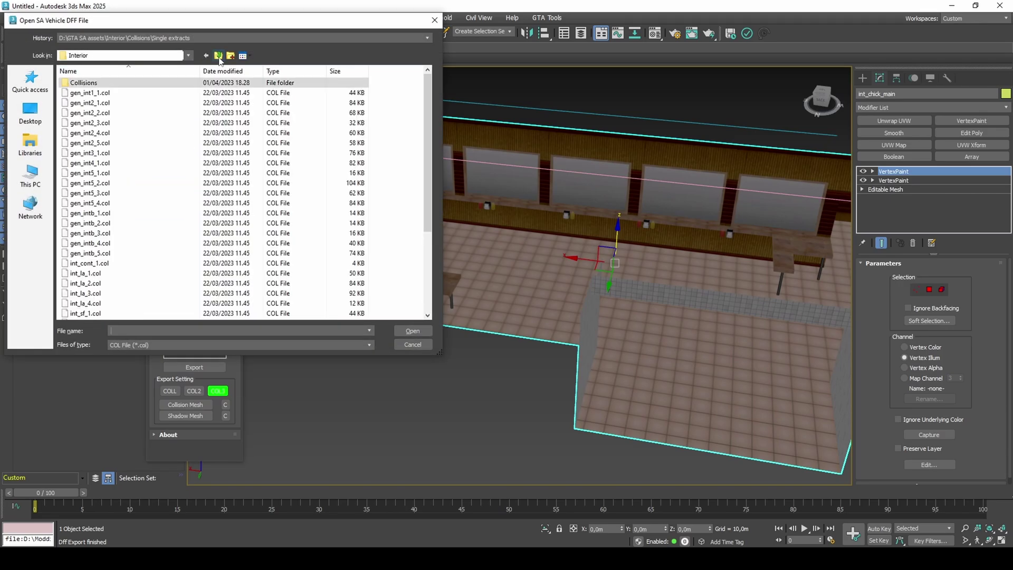
left_click(218, 56)
double_click(96, 113)
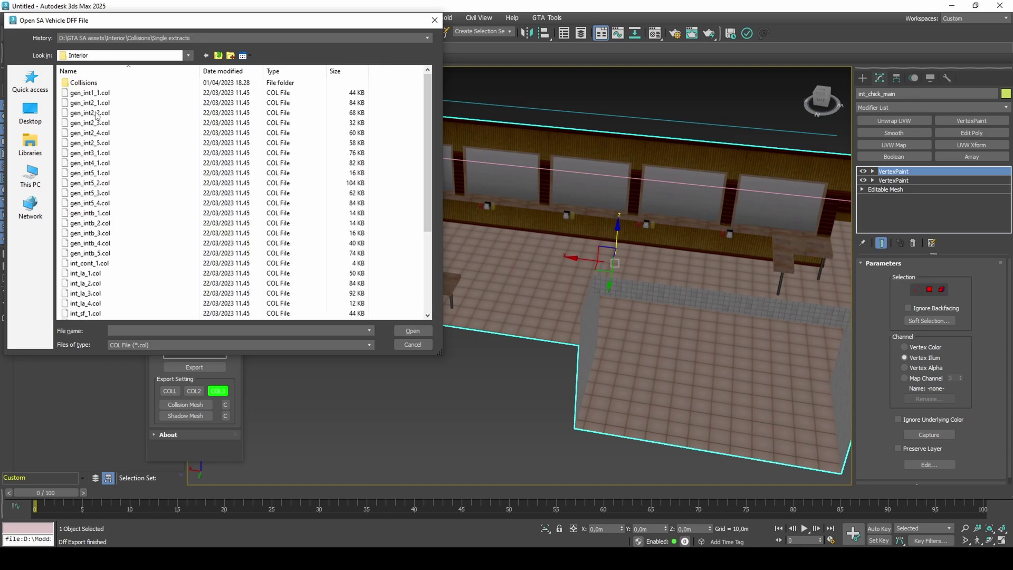
double_click(115, 86)
left_click(106, 84)
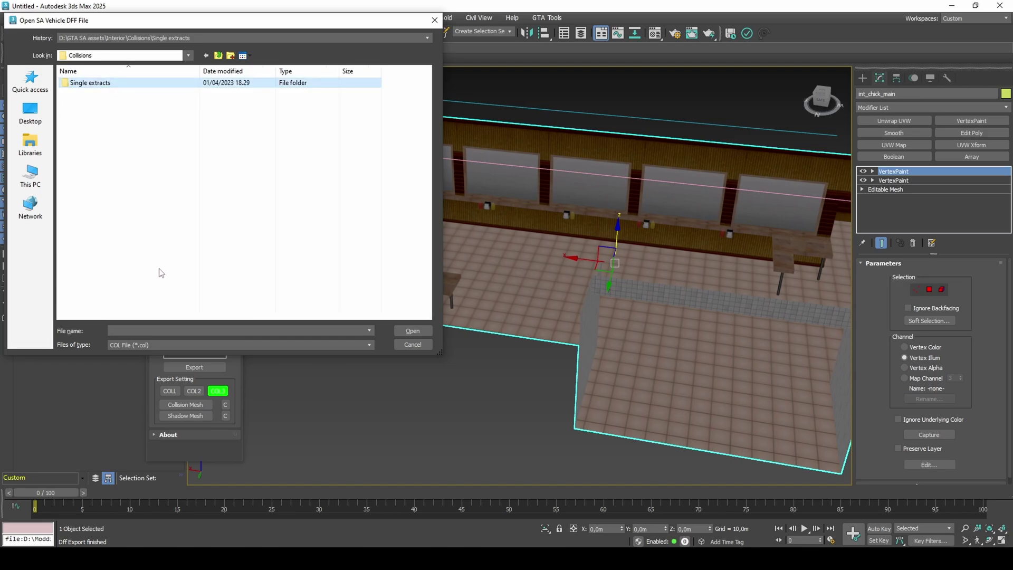
left_click(106, 84)
left_click(126, 86)
double_click(127, 86)
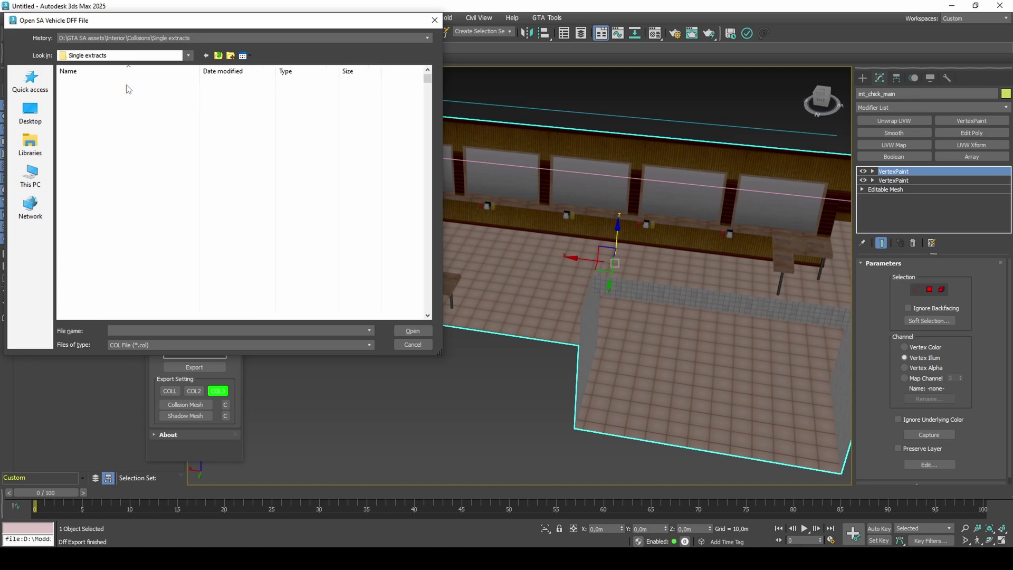
- Open int_chick_main.col from the Single extracts folder and load its collision into the scene
left_click(164, 331)
type("int_chic")
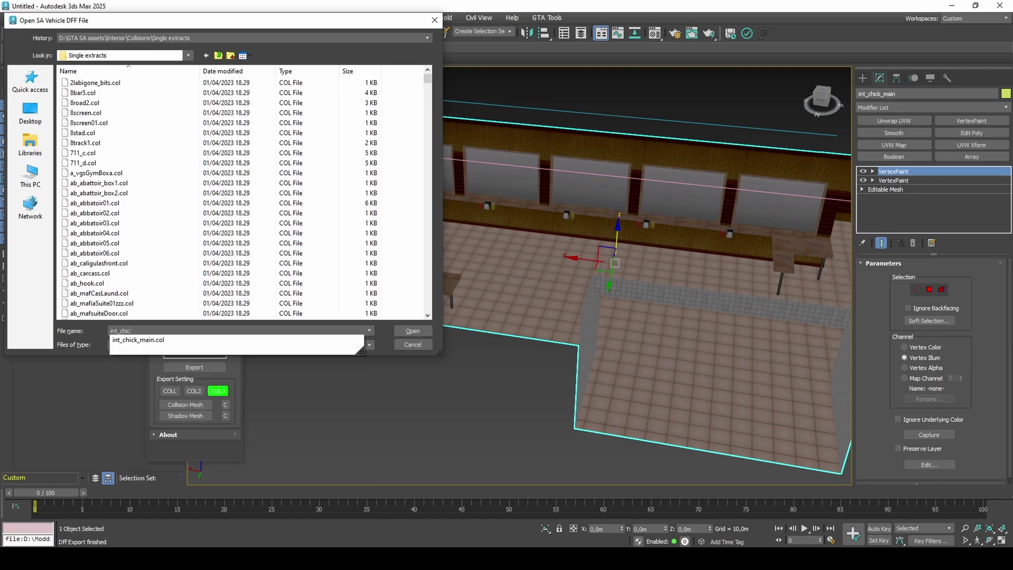
key("Down")
key("Return")
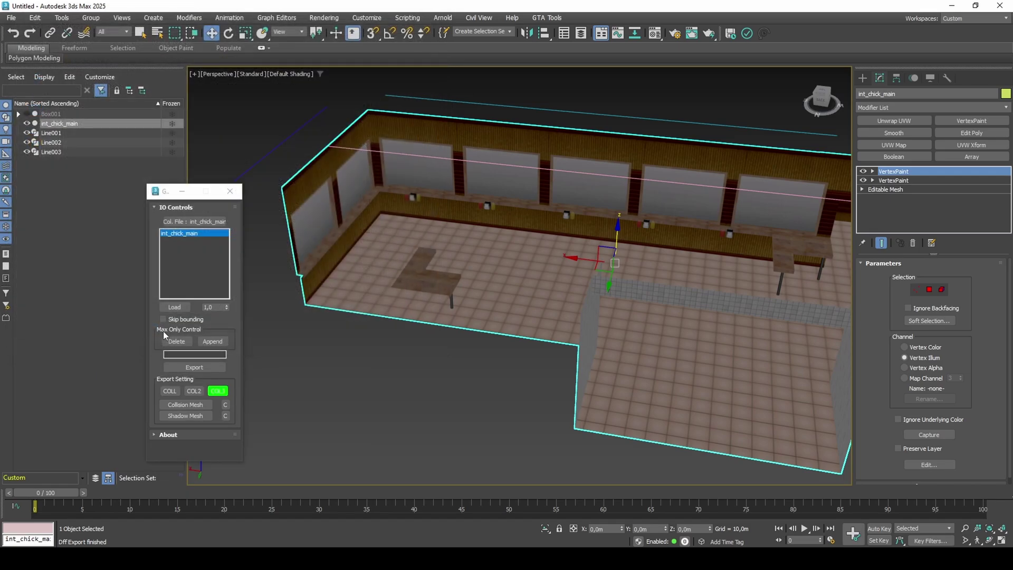
left_click(179, 308)
right_click(348, 281)
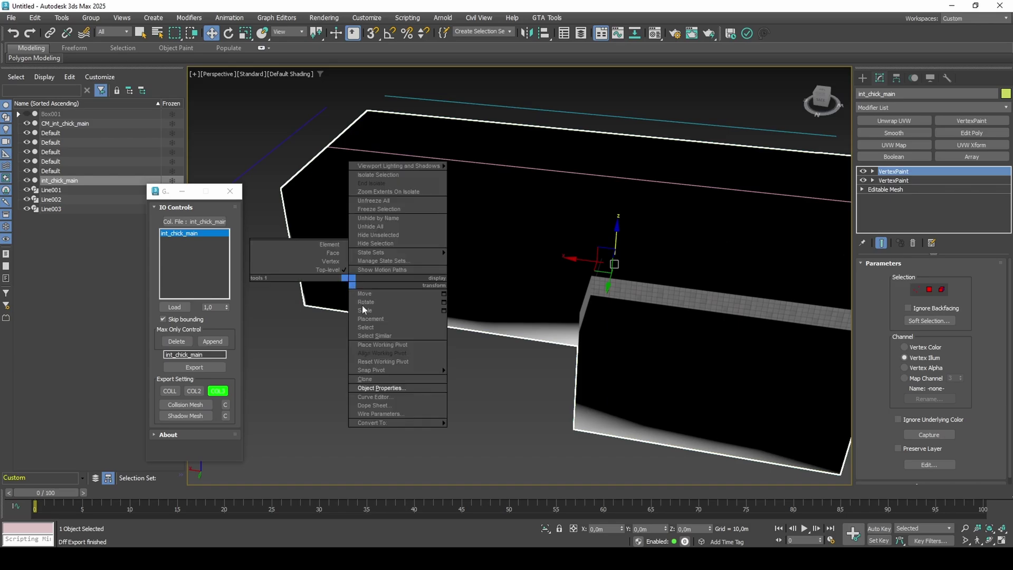
left_click(372, 389)
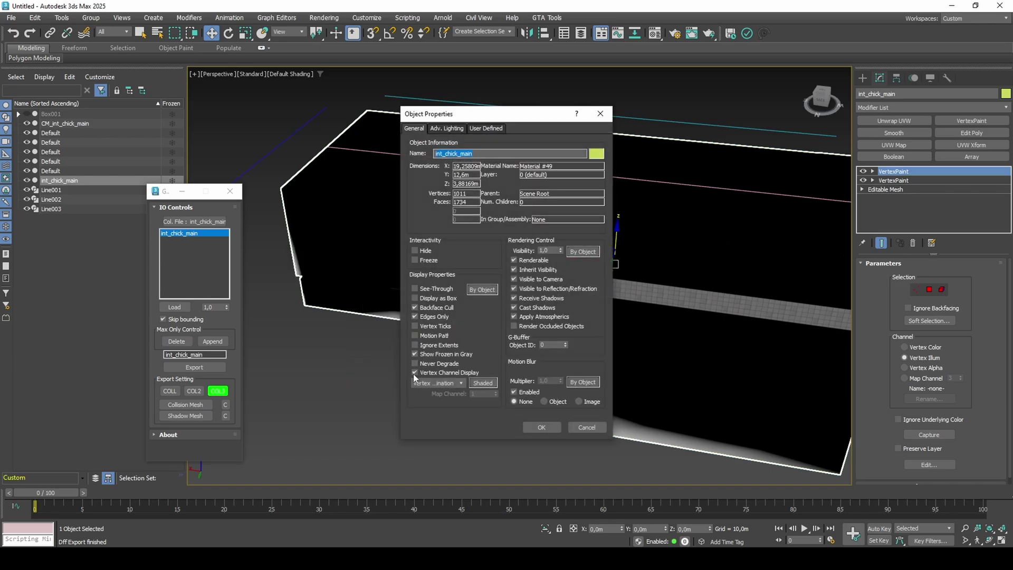
left_click(585, 428)
- Select the CM_int_chick_main collision mesh and enable Backface Cull in its object properties
left_click(375, 299)
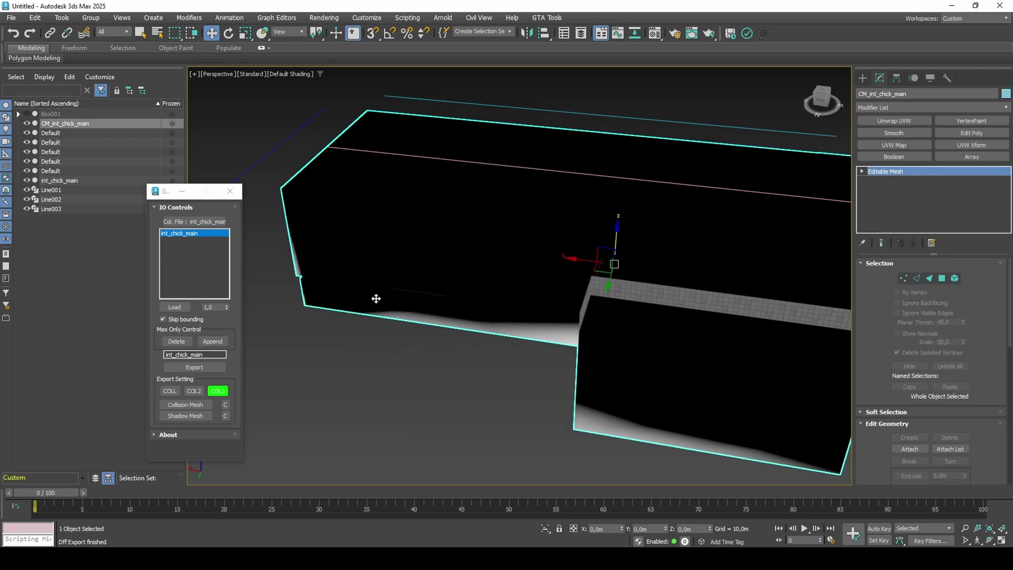
right_click(382, 297)
left_click(428, 400)
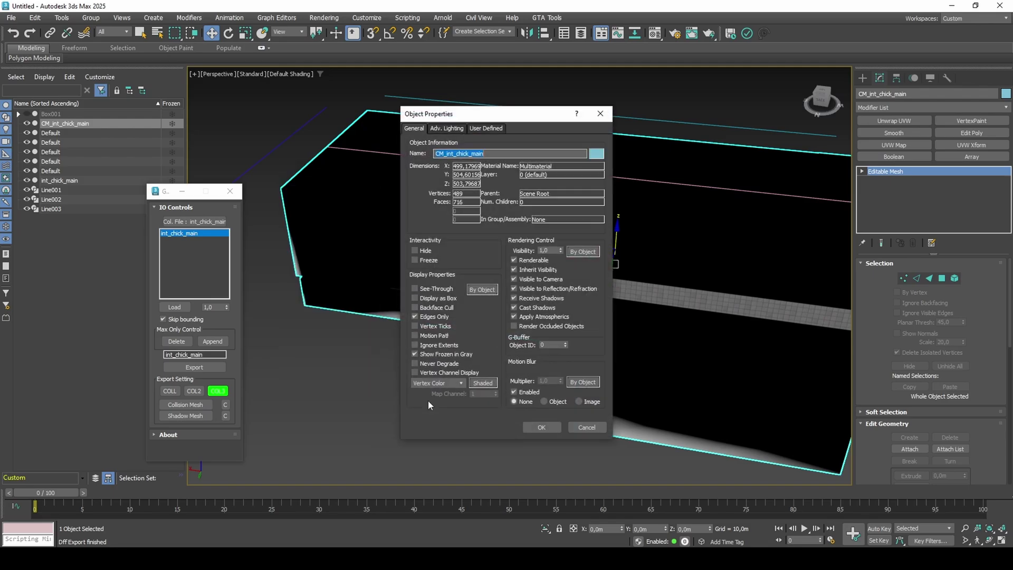
left_click(414, 317)
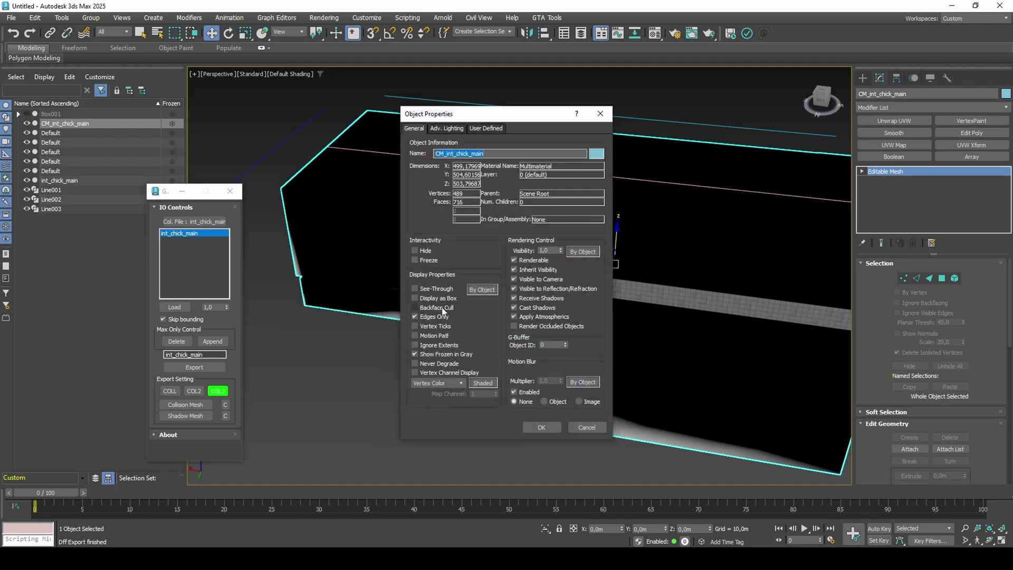
left_click(525, 426)
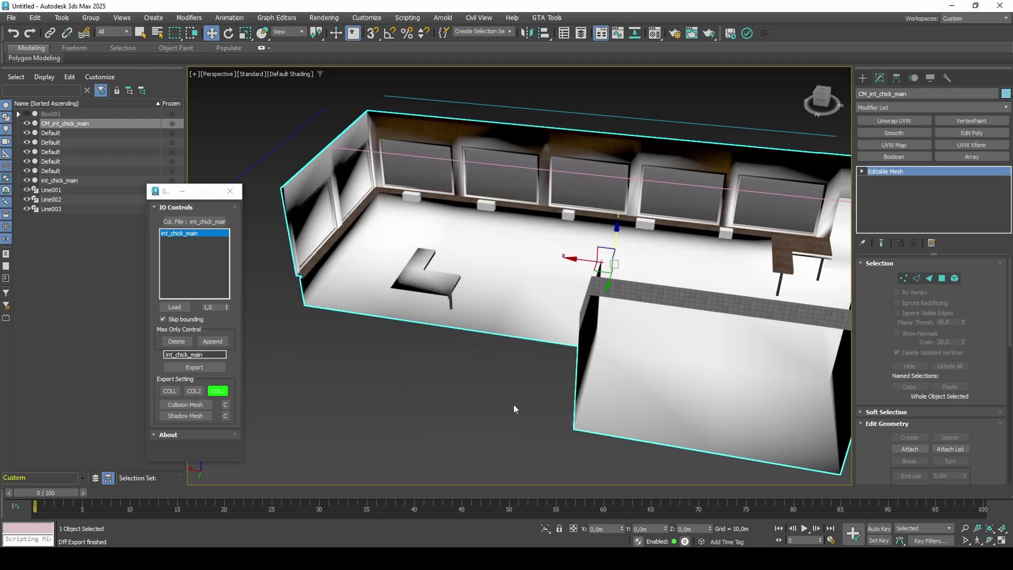
- Remove the isolated vertices from the CM_int_chick_main collision mesh and leave vertex editing
scroll(501, 391, "down", 8)
middle_click_drag(502, 374, 527, 322)
scroll(528, 321, "up", 8)
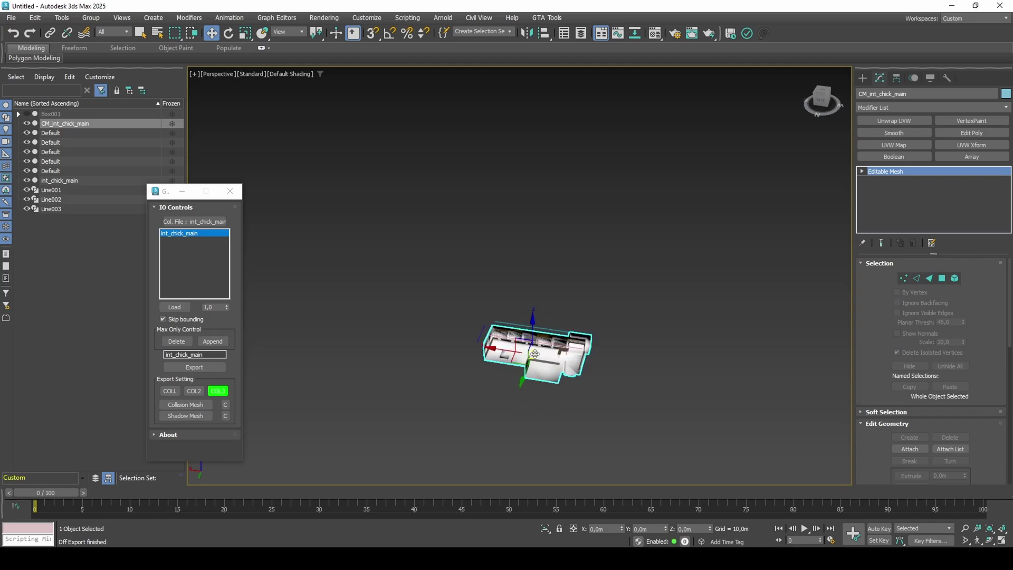
middle_click_drag(706, 308, 689, 243)
middle_click_drag(688, 243, 647, 267, "alt")
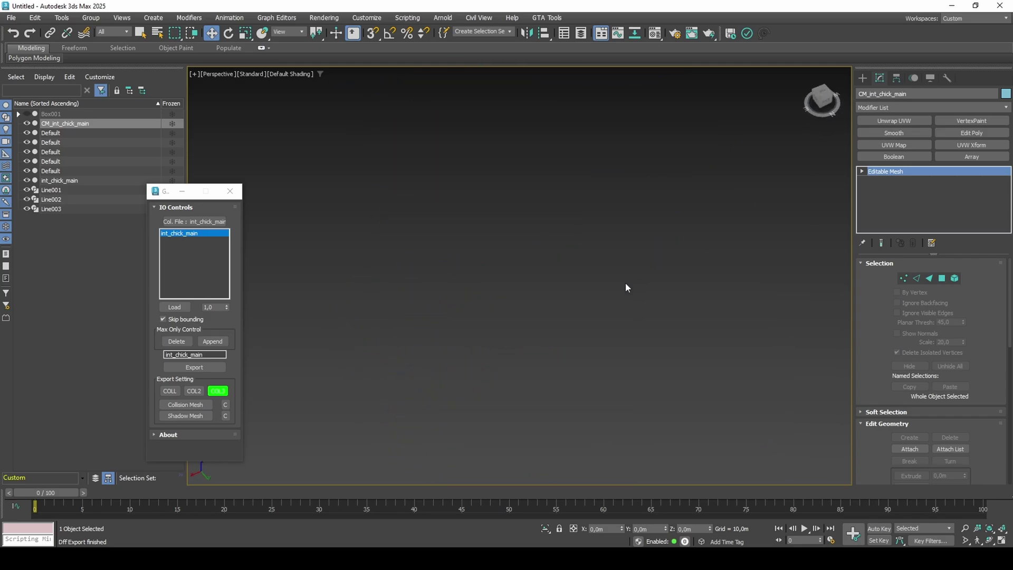
key("z")
scroll(517, 282, "up", 3)
scroll(517, 281, "up", 3)
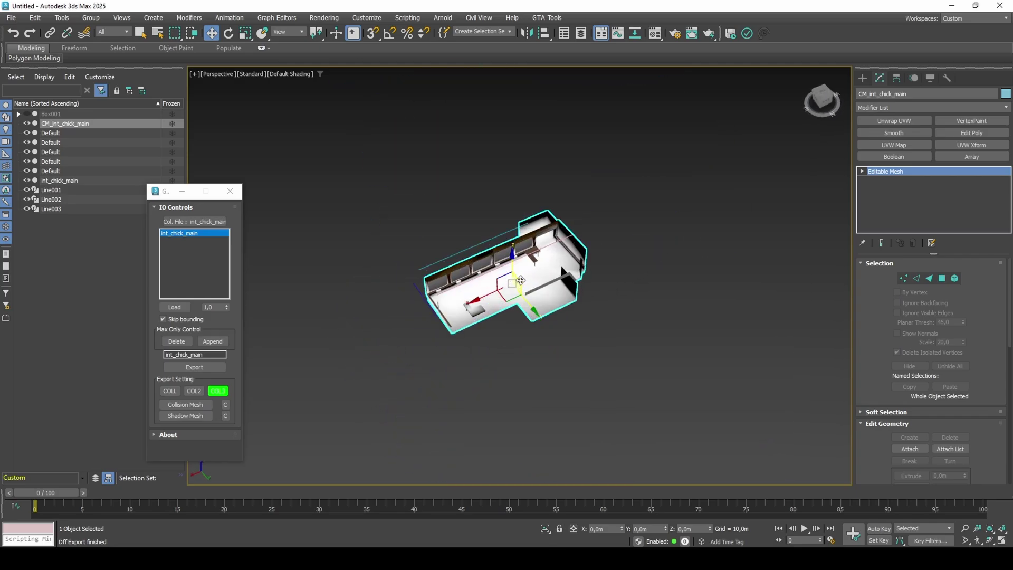
left_click(903, 278)
scroll(874, 387, "down", 7)
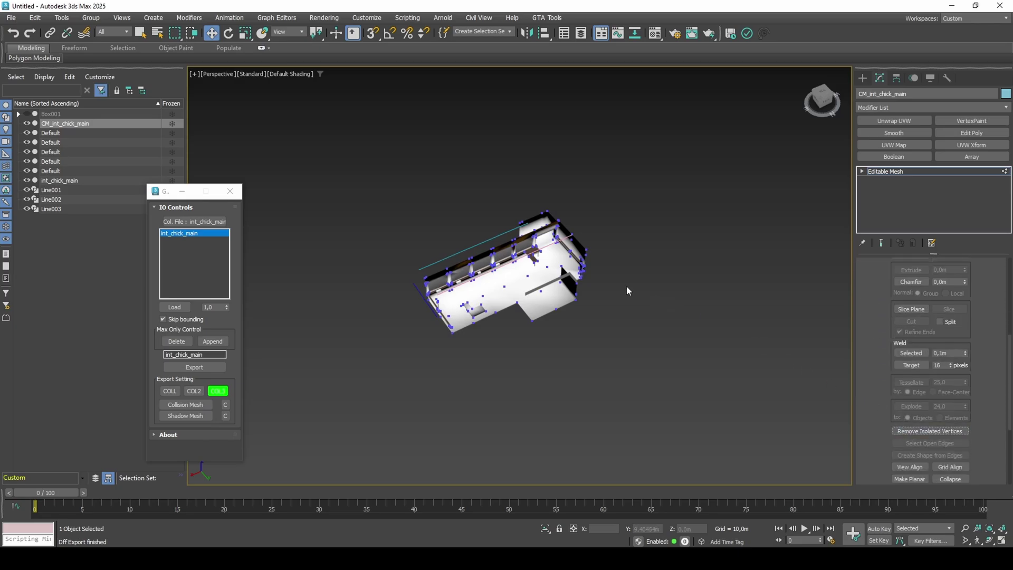
middle_click_drag(625, 286, 622, 313, "alt")
key("1")
scroll(603, 314, "up", 5)
- With vertex snapping on, draw a plane about 3.4 by 14.84 m along the long outer side of the collision mesh
left_click(863, 78)
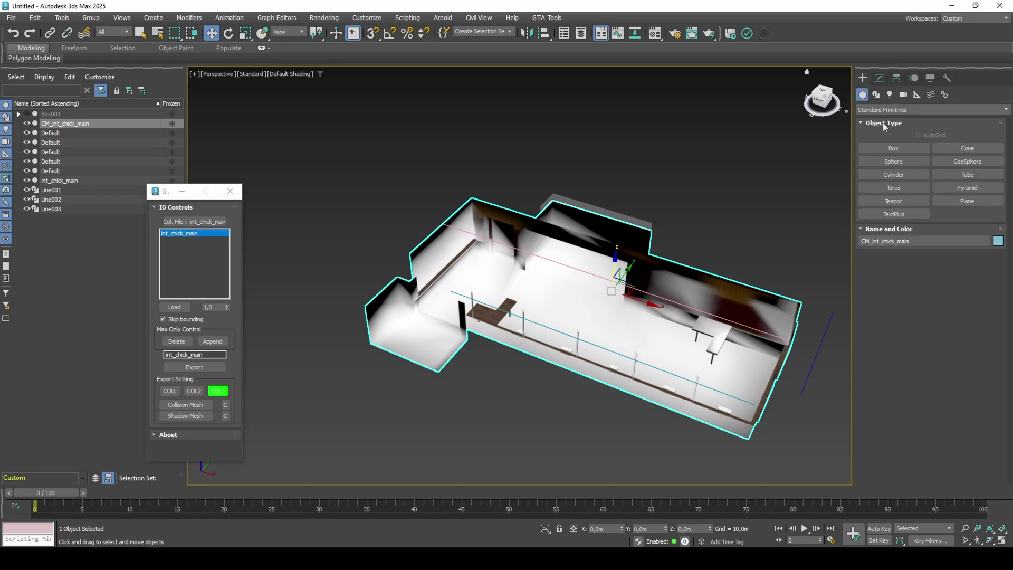
left_click(962, 199)
key("s")
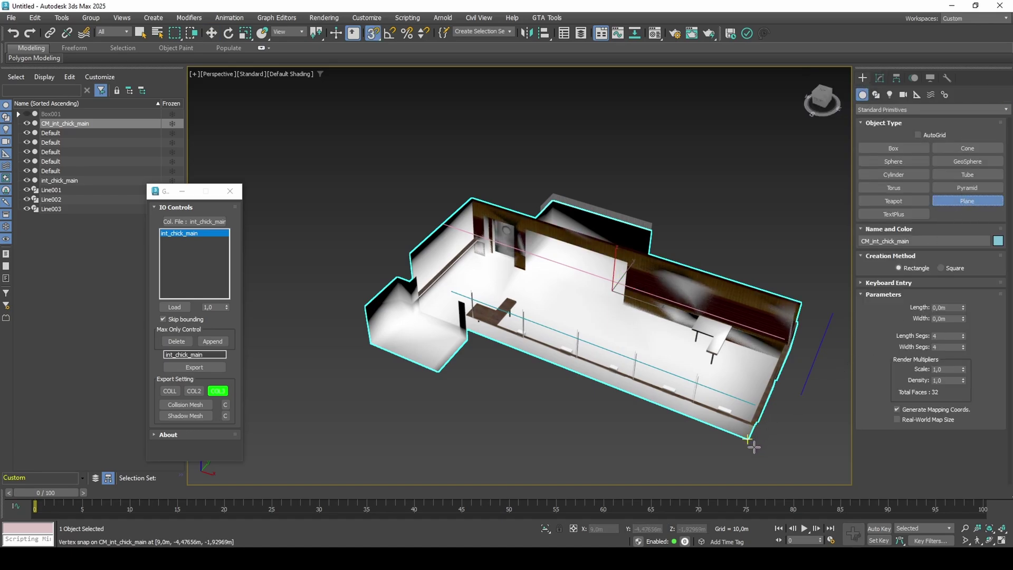
left_click_drag(749, 454, 443, 375)
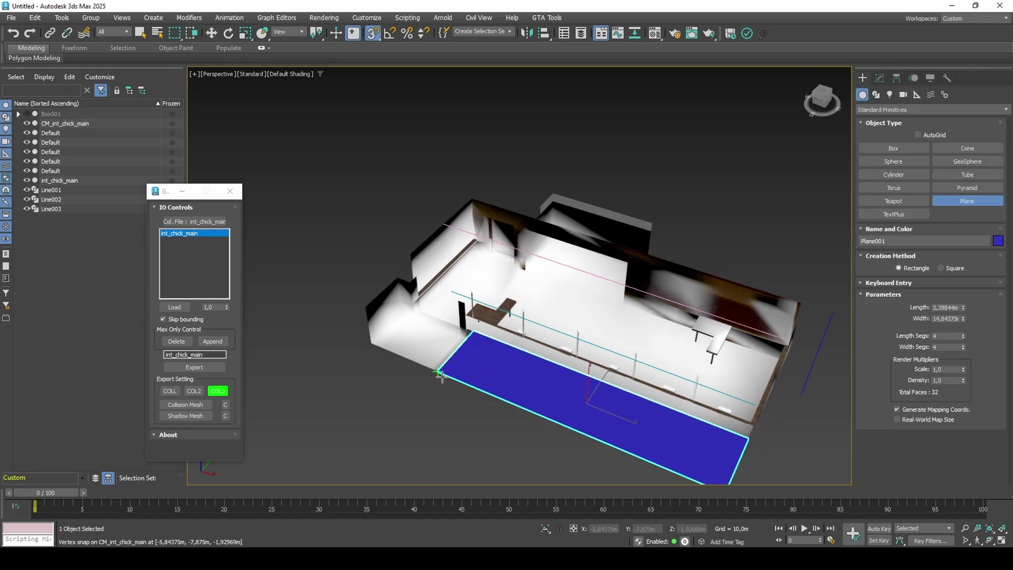
middle_click_drag(586, 387, 461, 317)
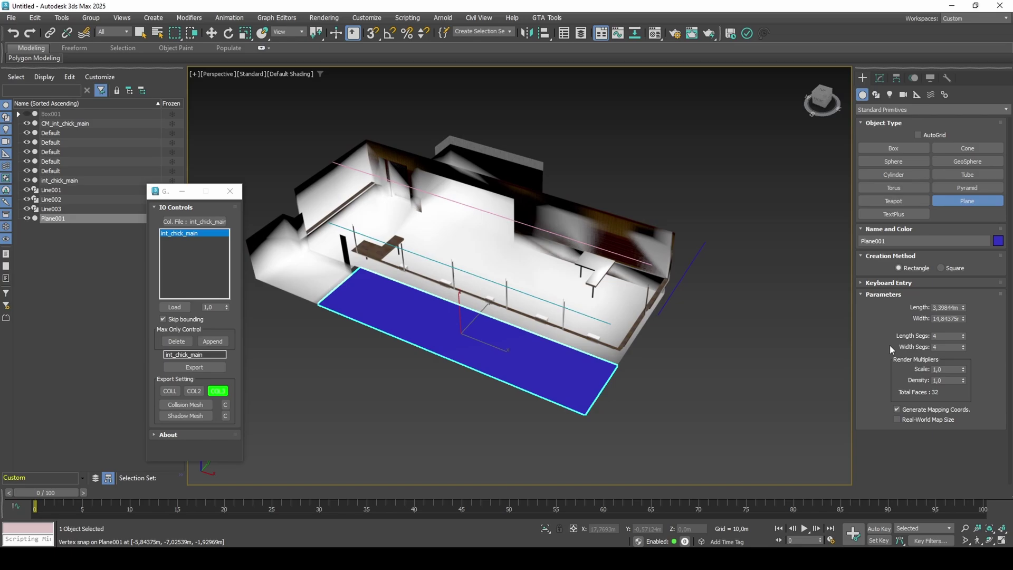
- Set the new plane's length and width segments to 1
right_click(967, 339)
left_click(967, 333)
right_click(964, 336)
right_click(964, 346)
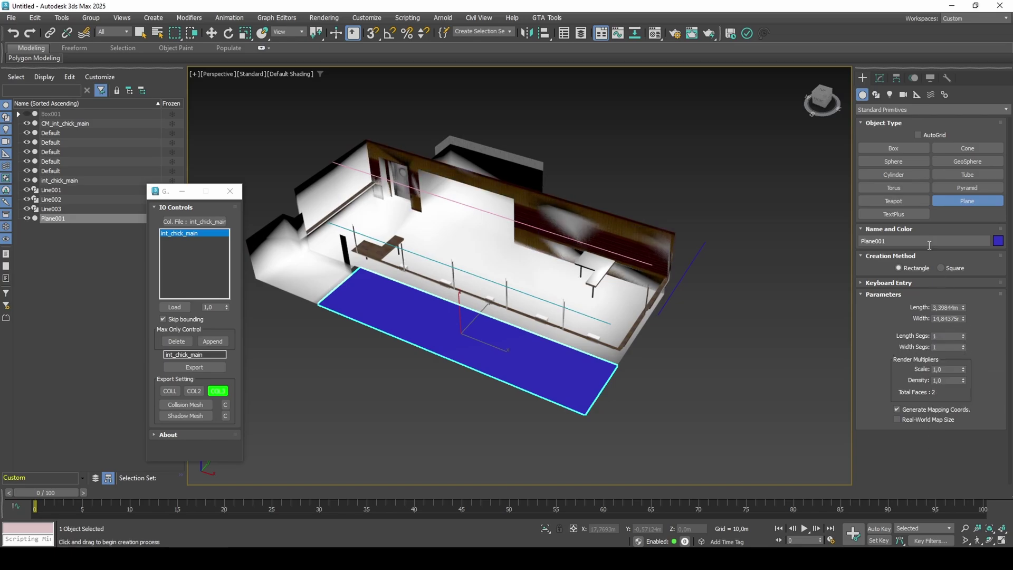
- Add an Edit Poly modifier to the plane and select its short edge at the interior's outer front corner
left_click(880, 78)
left_click(971, 133)
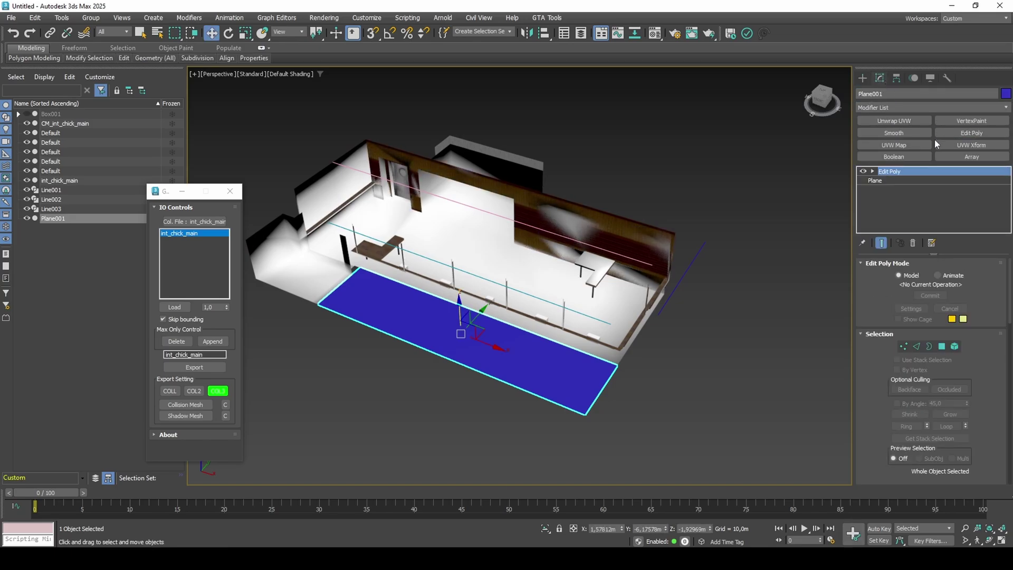
key("2")
left_click(607, 381)
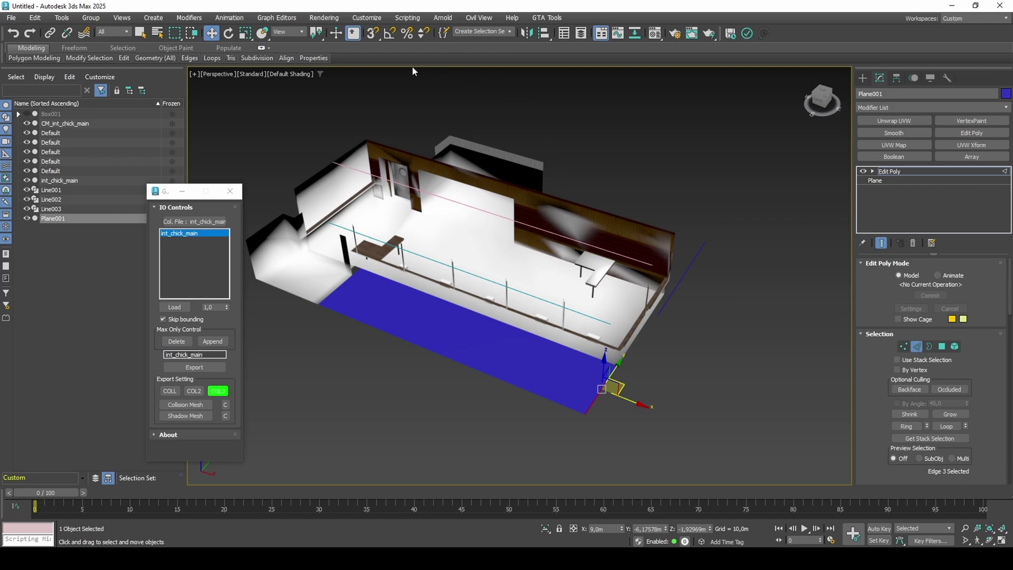
- Enable axis constraints in the snap options and switch snapping off again
left_click(371, 34)
right_click(372, 34)
left_click(459, 210)
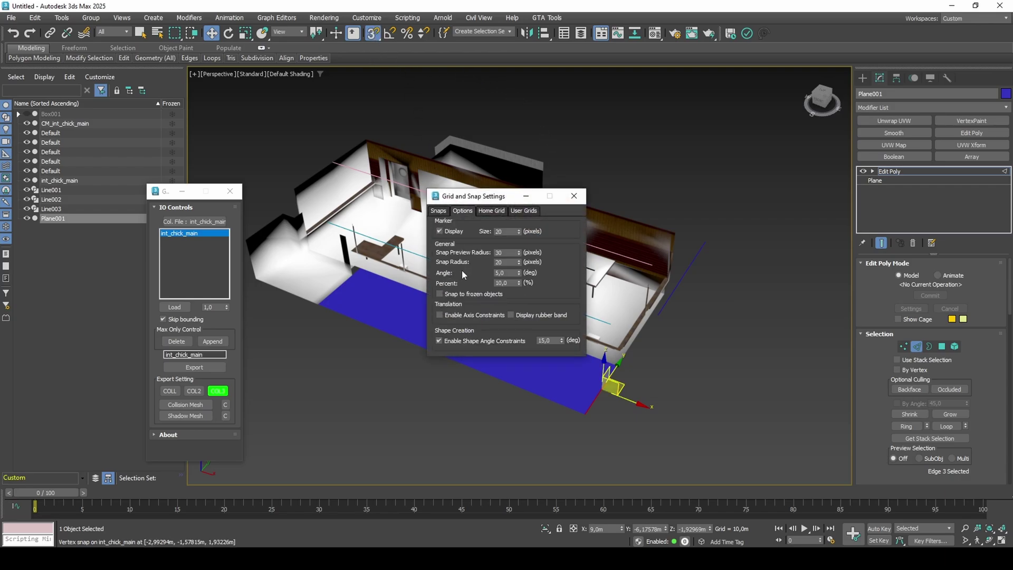
left_click(459, 314)
left_click_drag(495, 197, 245, 340)
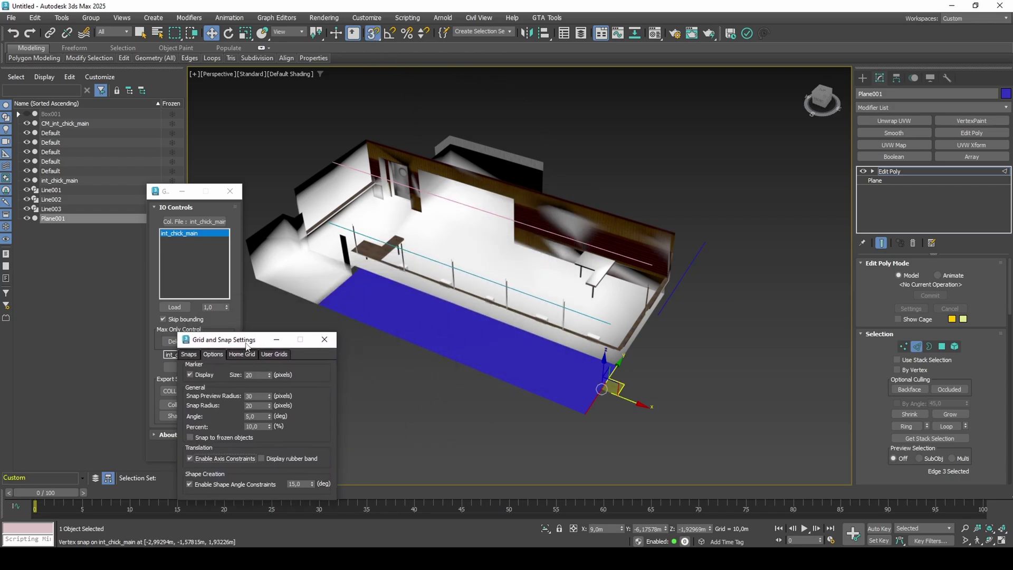
key("s")
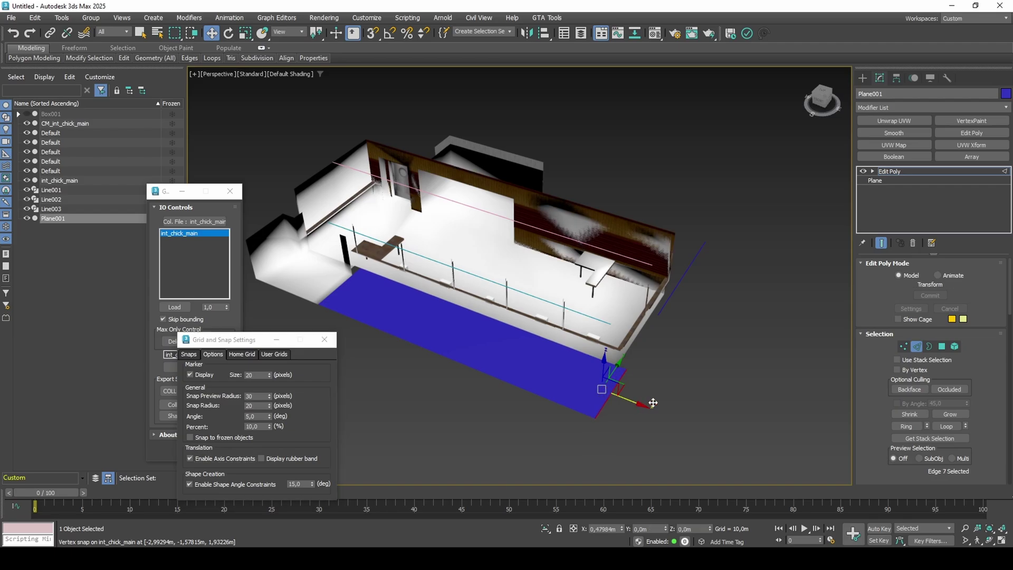
- Extend the plane about 3.4 m past the corner, then pull out its side edge along the short wall, snapping to the wall's far corner
left_click_drag(632, 405, 678, 395, "shift")
middle_click_drag(678, 396, 624, 393, "alt")
key("F4")
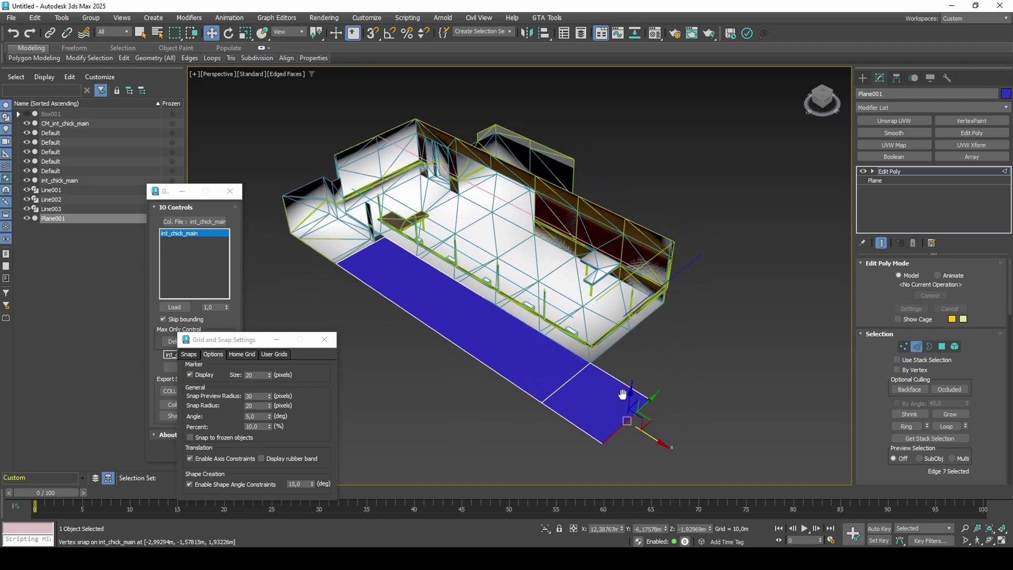
left_click(625, 386)
left_click_drag(635, 377, 668, 295, "shift")
key("s")
key("s")
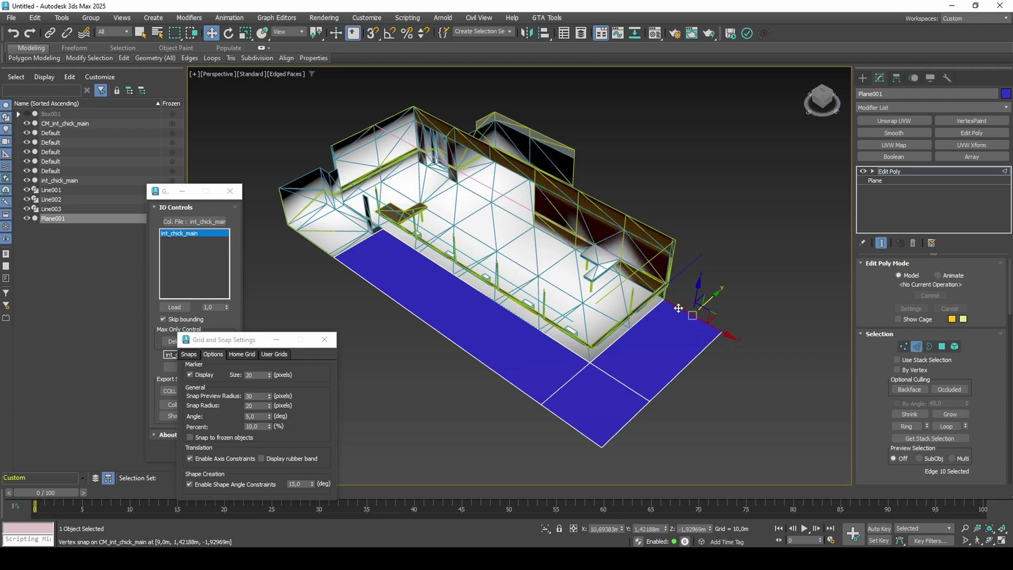
- Leave edge editing, disable axis constraints in the snap options and close the snap settings
mouse_move(668, 296)
middle_mouse_down("alt")
mouse_move(666, 309)
mouse_move(681, 306)
mouse_move(672, 311)
middle_mouse_up("alt")
scroll(697, 301, "up", 3)
key("2")
left_click(214, 460)
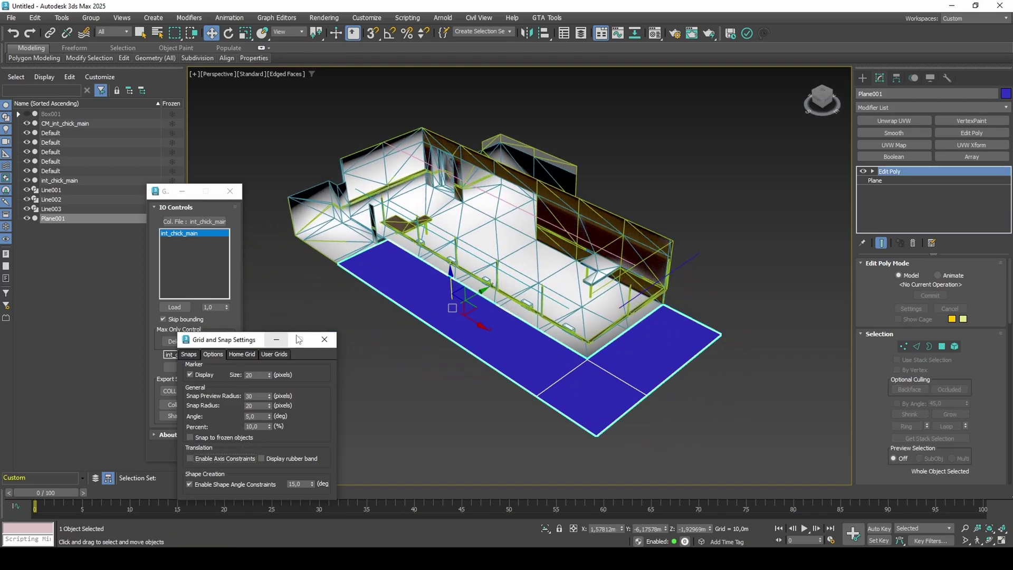
left_click(324, 339)
- Select the CM_int_chick_main collision mesh and attach the L-shaped plane to it
left_click(481, 245)
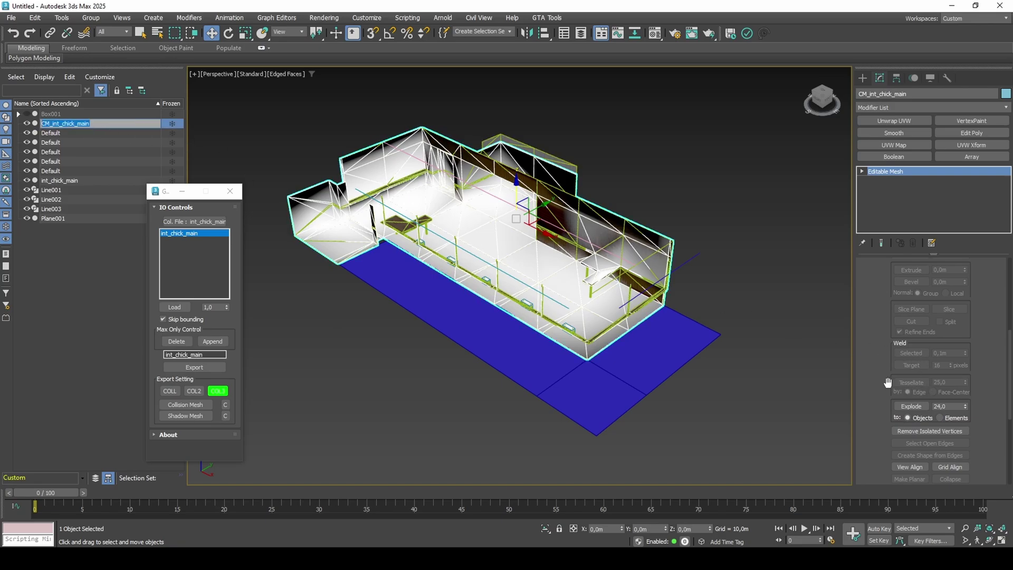
scroll(882, 381, "up", 5)
left_click(903, 401)
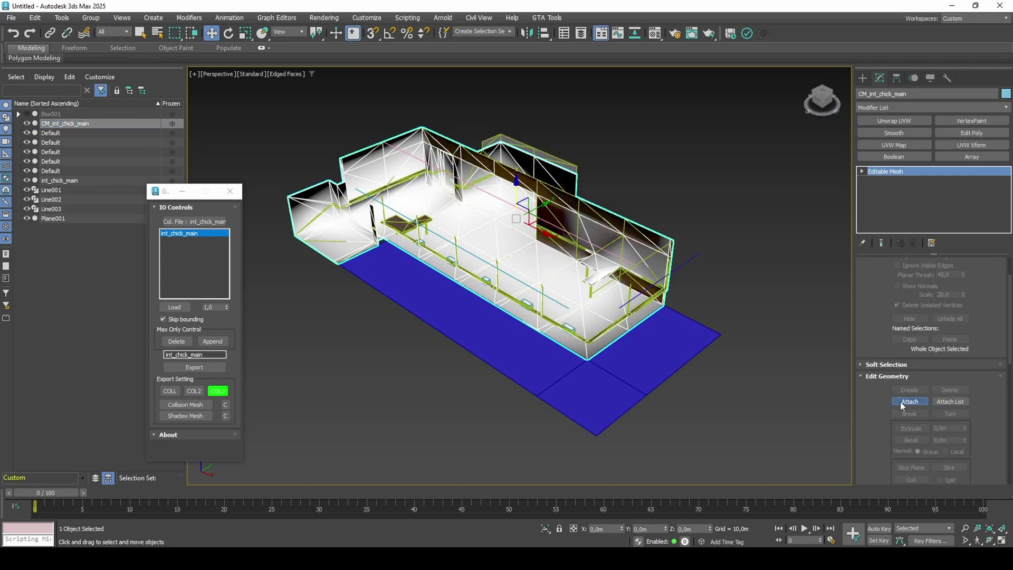
left_click(660, 362)
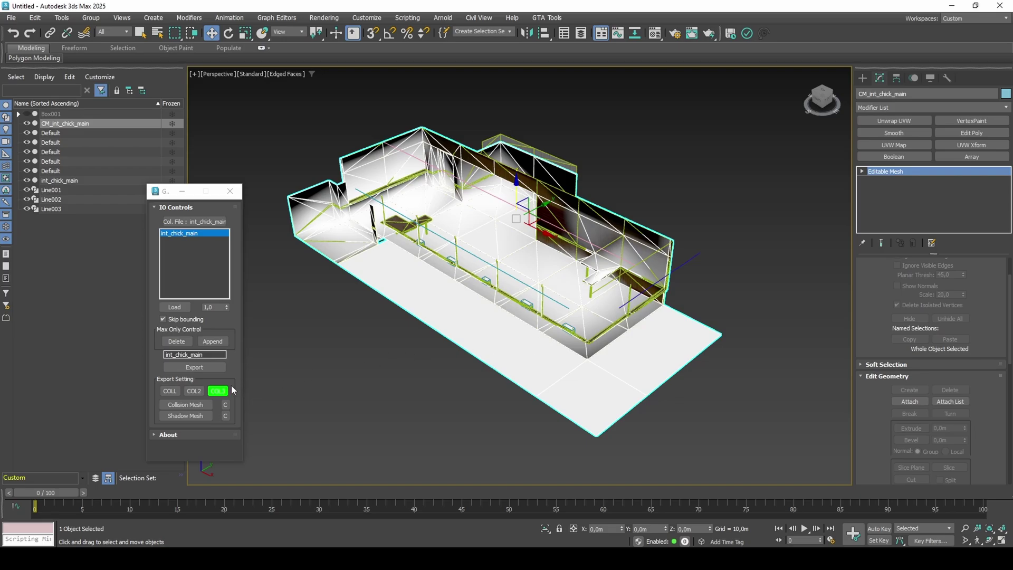
- Assign CM_int_chick_main as the export collision mesh and export it as int.col in the Extra contents folder
left_click(185, 404)
left_click(565, 397)
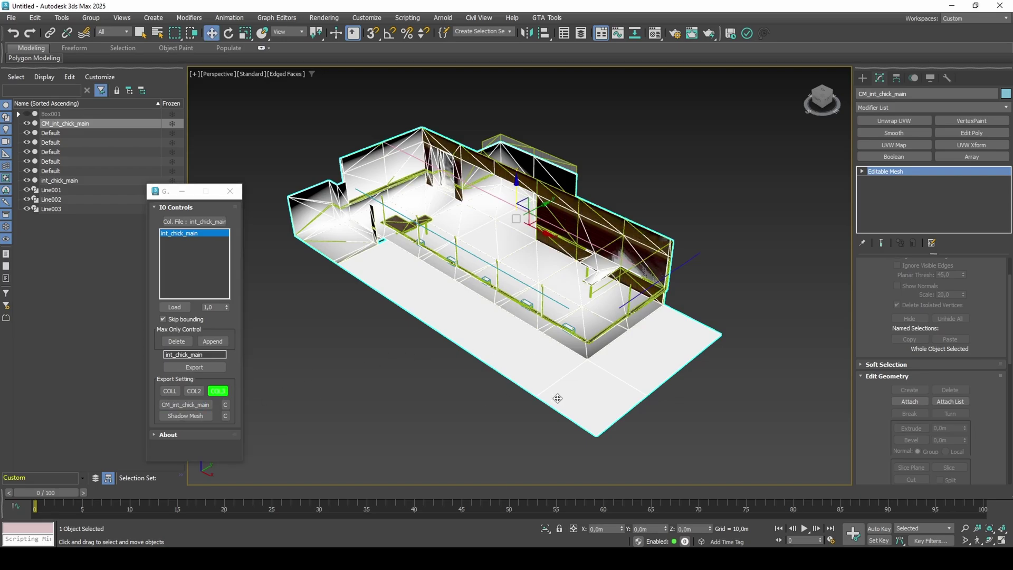
left_click(211, 367)
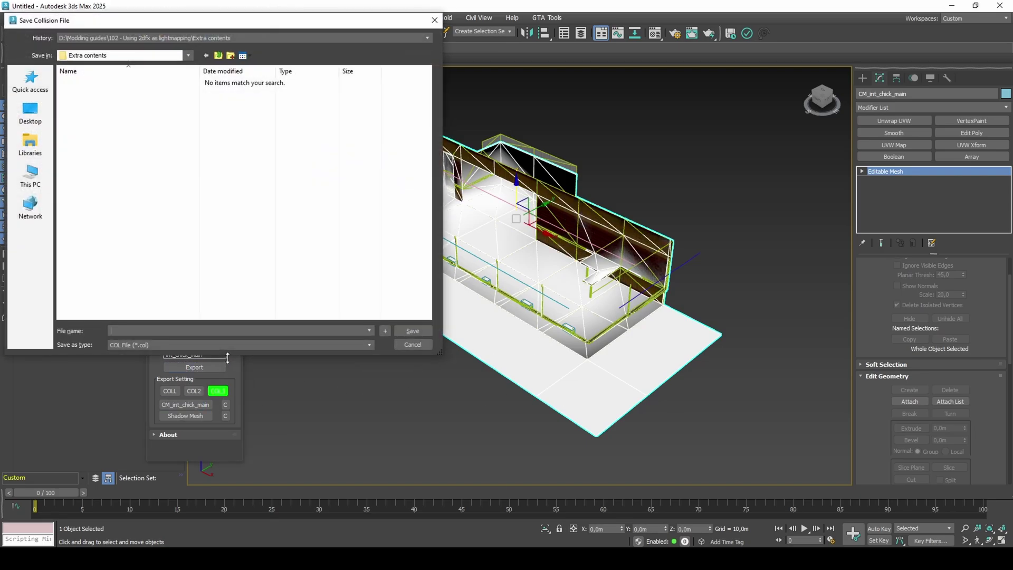
type("col")
key("Return")
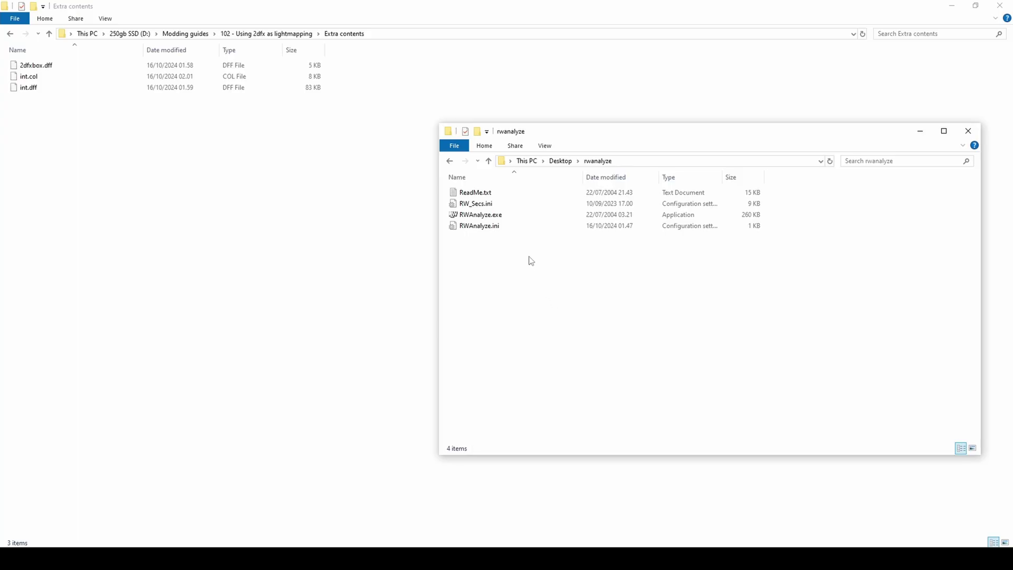
- Launch RW Analyze from the rwanalyze folder and open 2dfxbox.dff in it
double_click(507, 214)
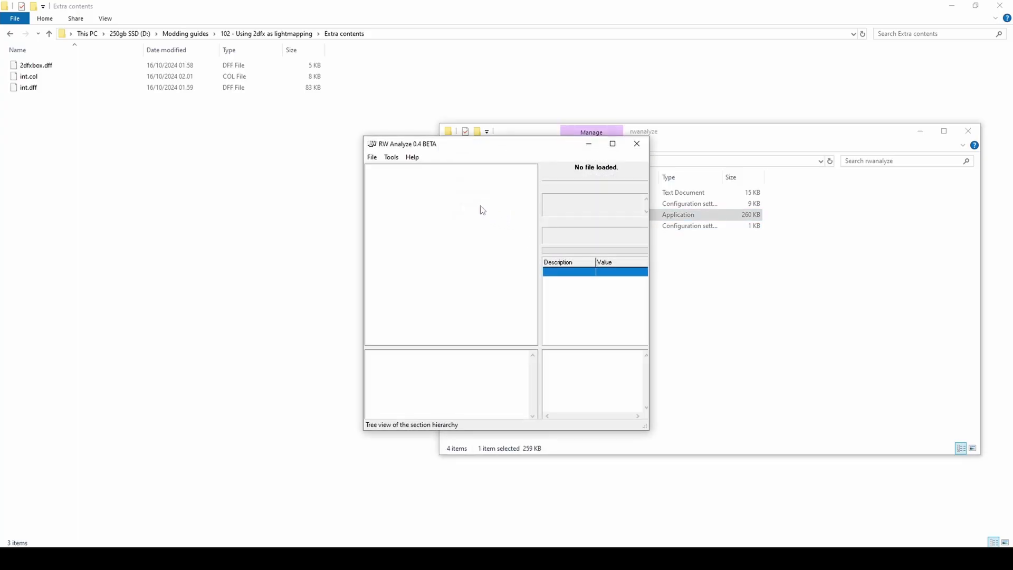
left_click(372, 157)
left_click(391, 169)
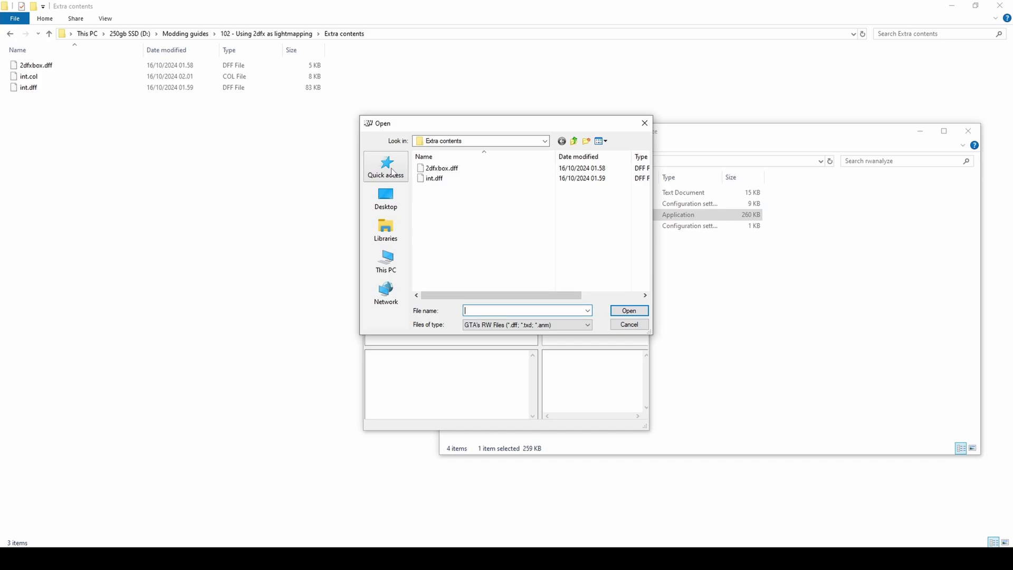
double_click(458, 168)
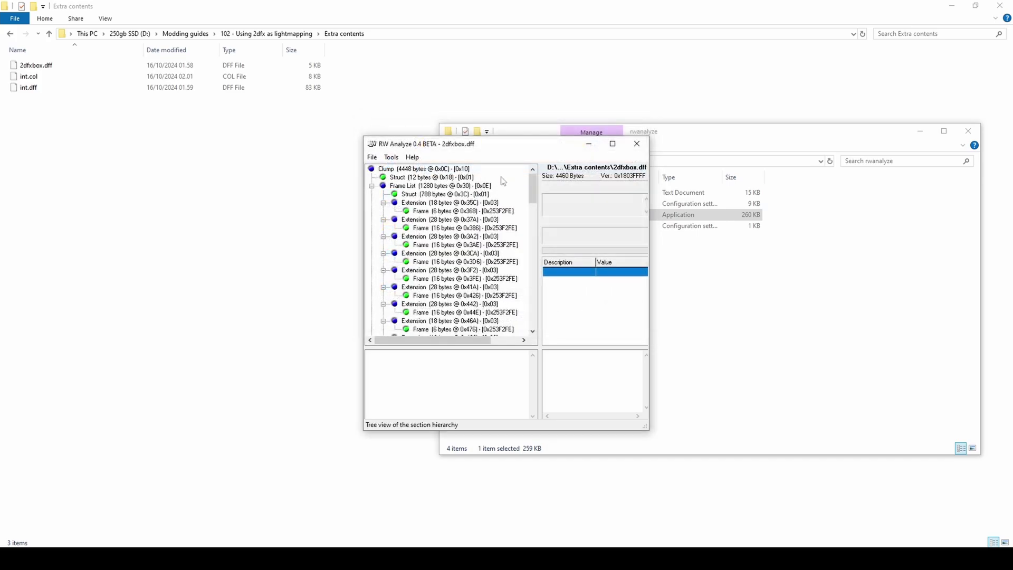
- Export the data of the geometry's 2dfx section to a file named 2dfx in the Extra contents folder
left_click_drag(533, 183, 530, 240)
left_click(474, 237)
right_click(475, 238)
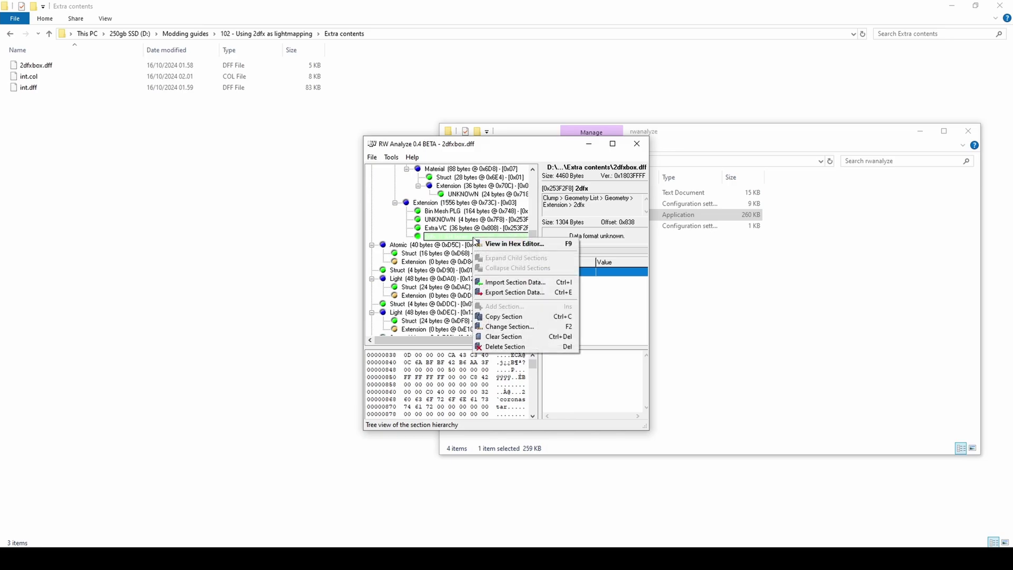
left_click(471, 239)
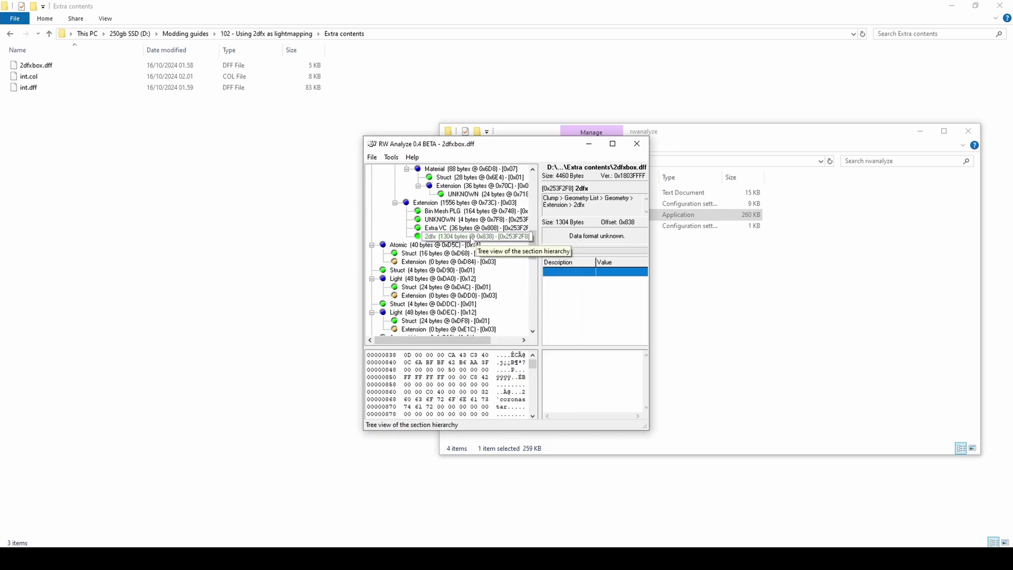
right_click(459, 237)
left_click(496, 292)
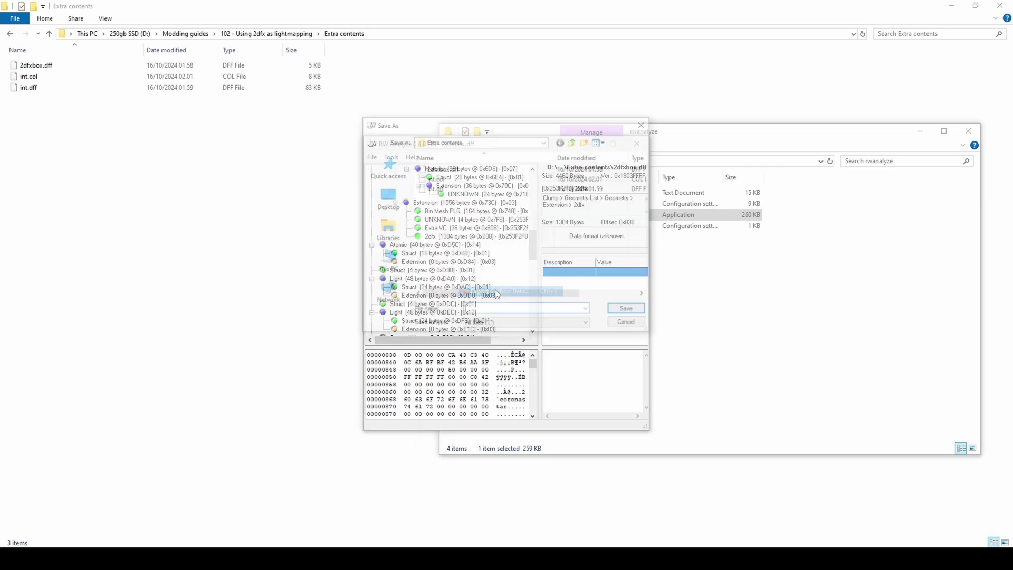
type("2dfx")
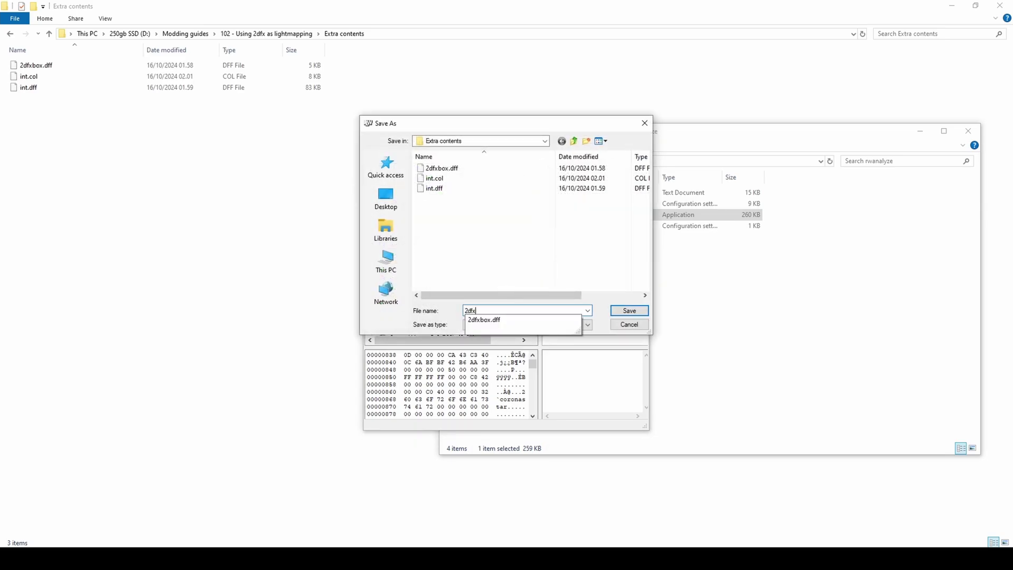
key("Return")
- Open int.dff from the Extra contents folder in RW Analyze
left_click(372, 157)
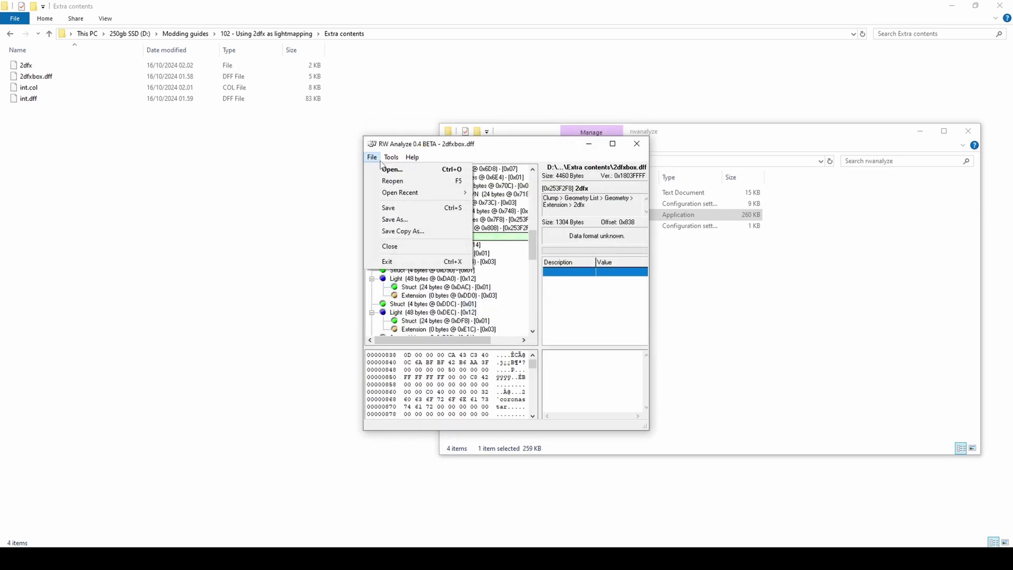
left_click(387, 168)
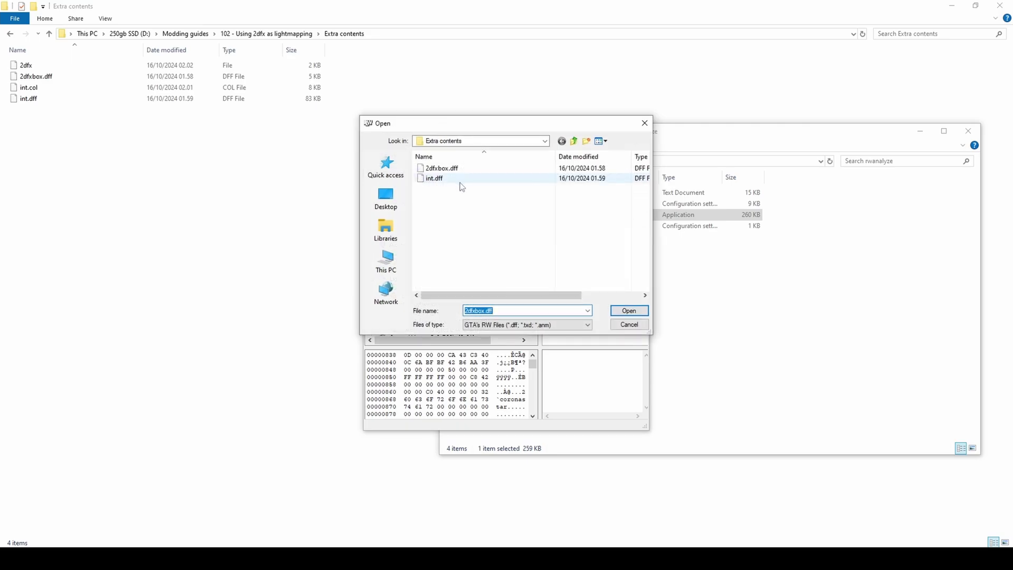
double_click(459, 180)
- Collapse all child sections of the Clump, then expand Geometry List, Geometry and the Extension inside it
right_click(424, 169)
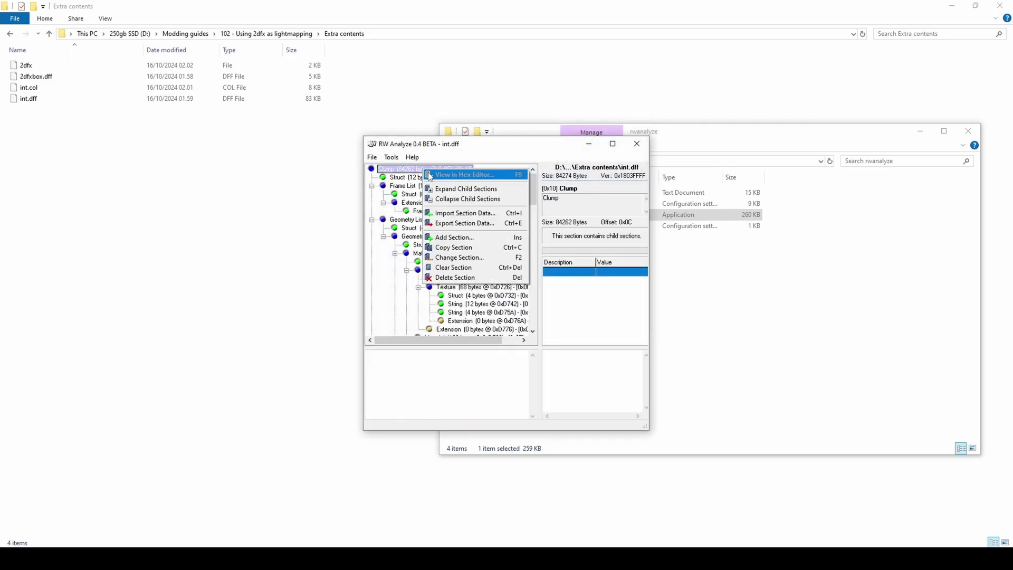
left_click(459, 201)
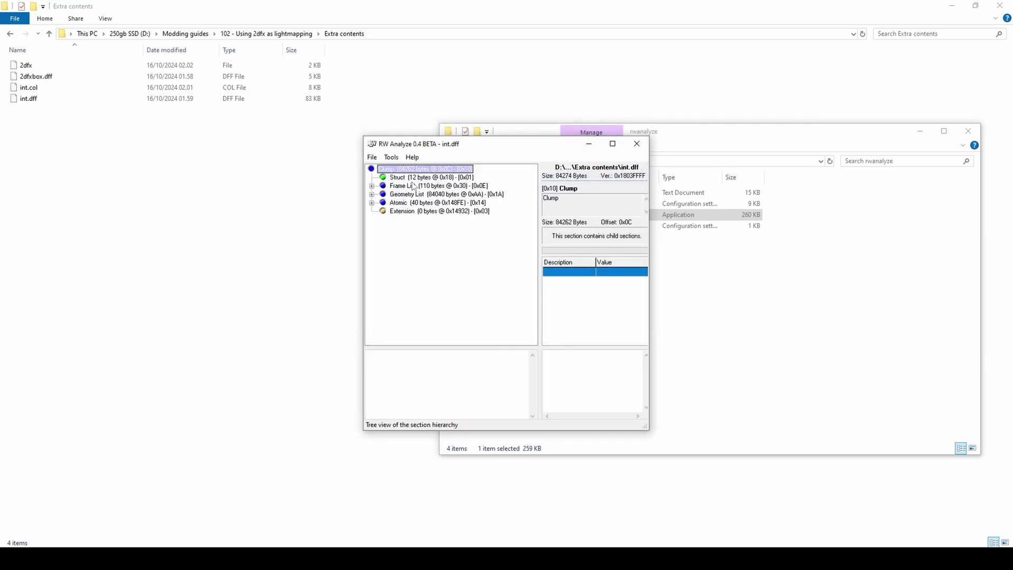
left_click(372, 195)
left_click(384, 211)
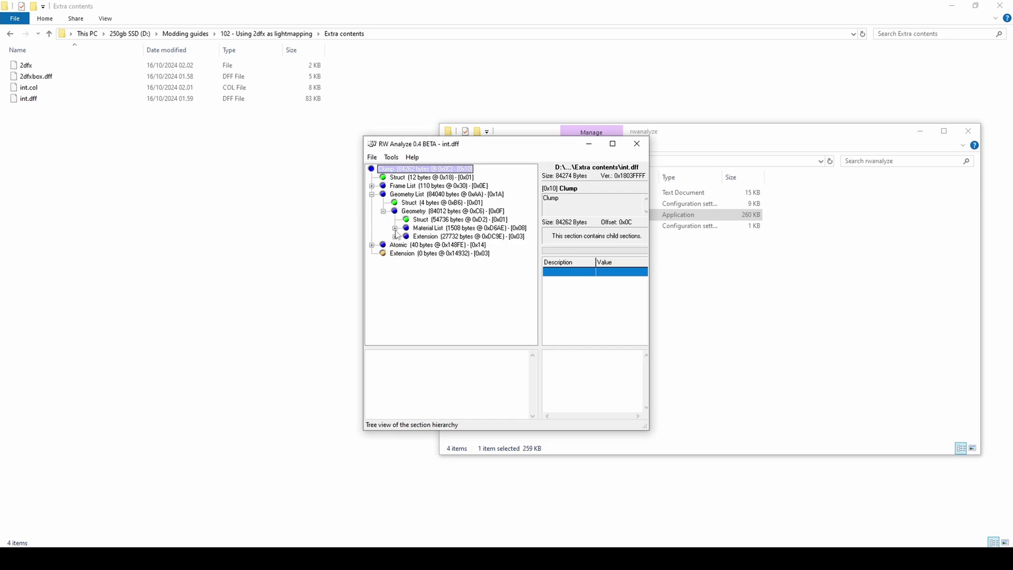
left_click(395, 236)
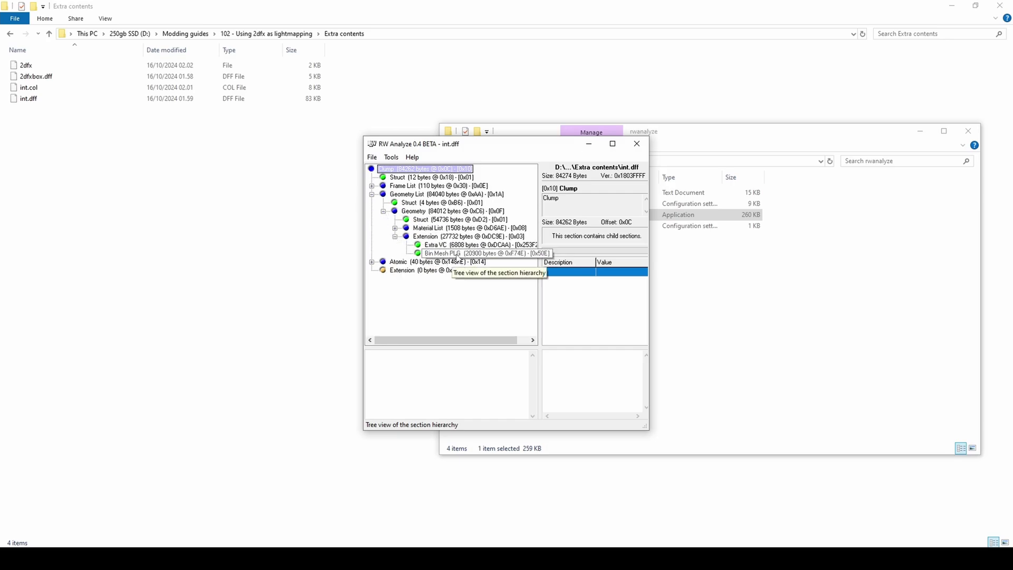
- Add a new section of type [0x253F2F8] 2dfx inside the Extension of the Geometry
left_click(450, 237)
right_click(454, 236)
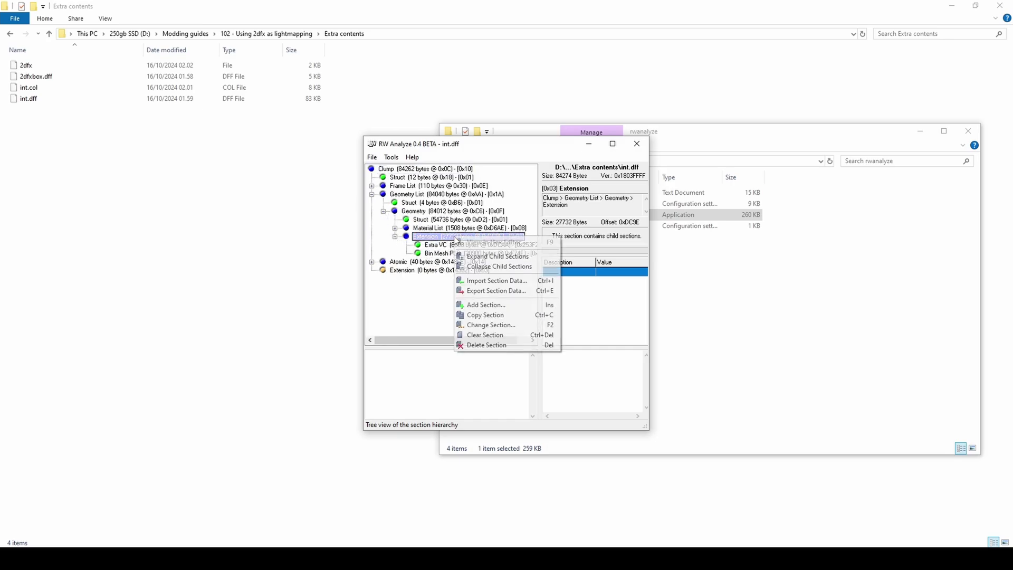
left_click(483, 304)
left_click(558, 288)
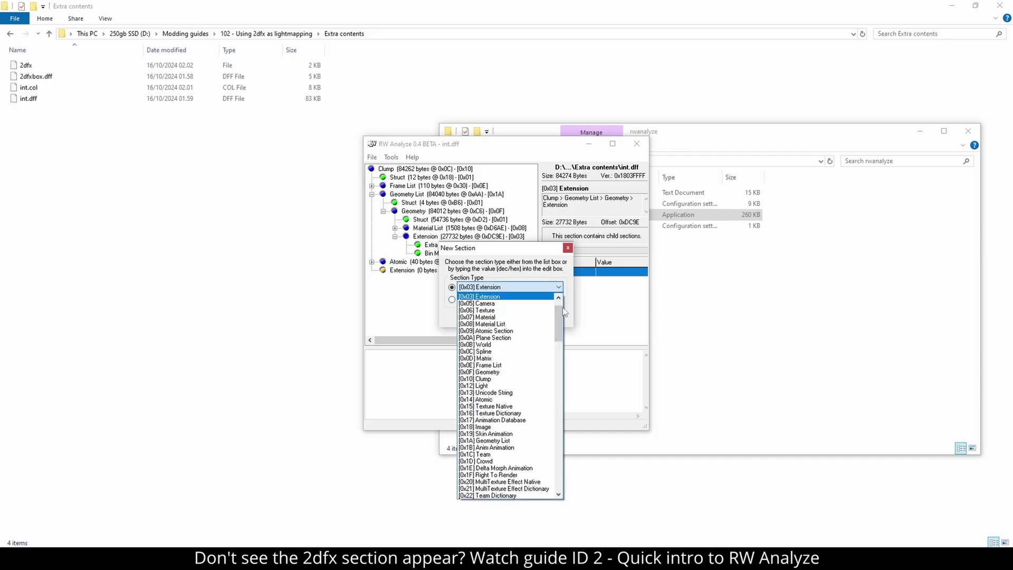
left_click_drag(558, 317, 554, 469)
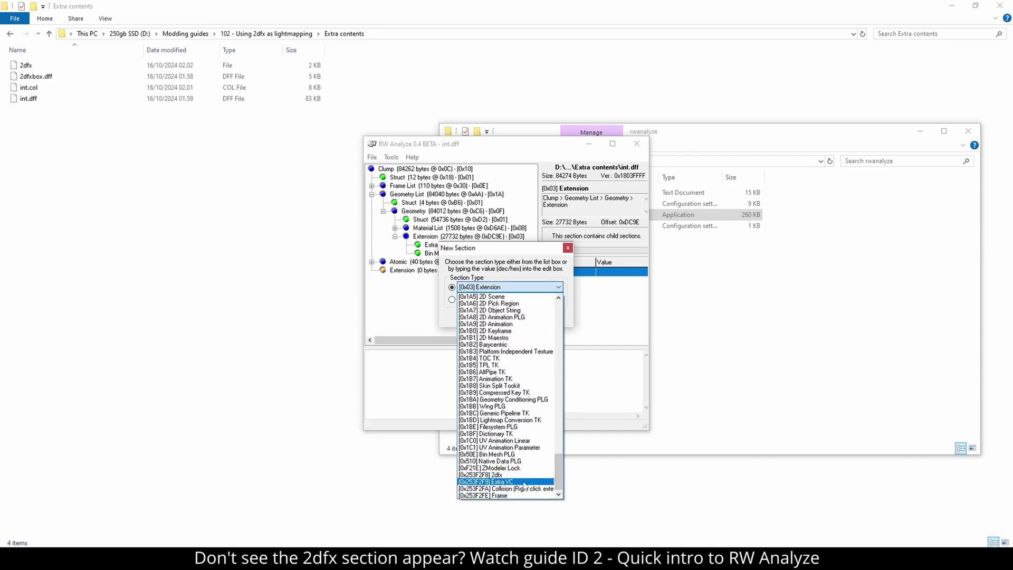
left_click(525, 475)
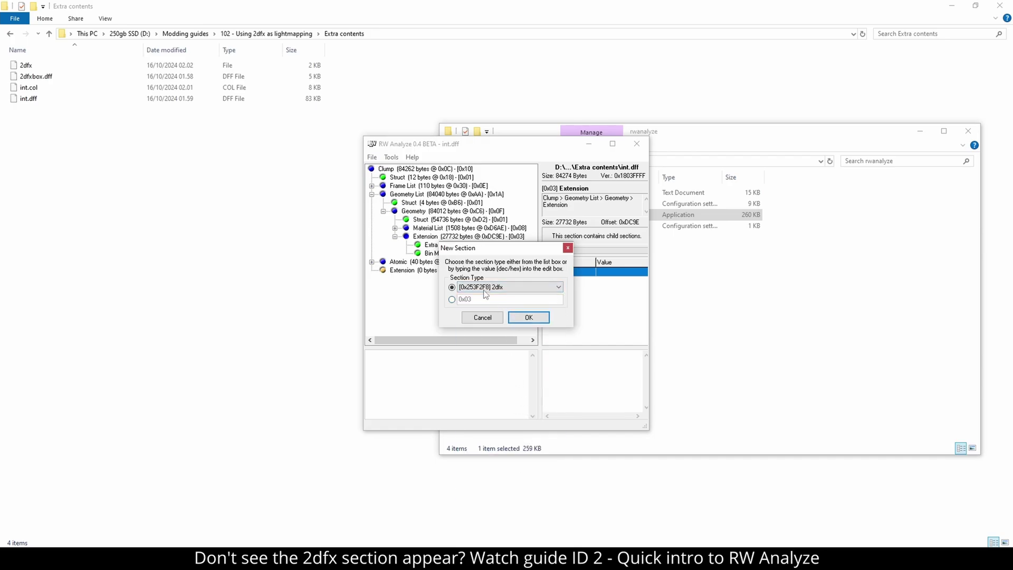
left_click(516, 318)
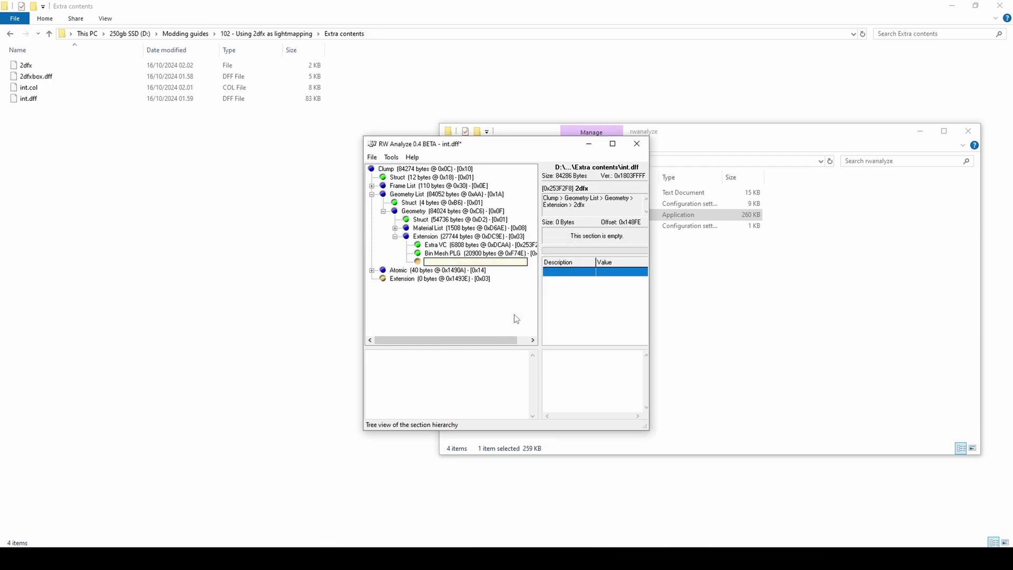
- Import the exported 2dfx file's data into the empty 2dfx section and save int.dff
right_click(482, 268)
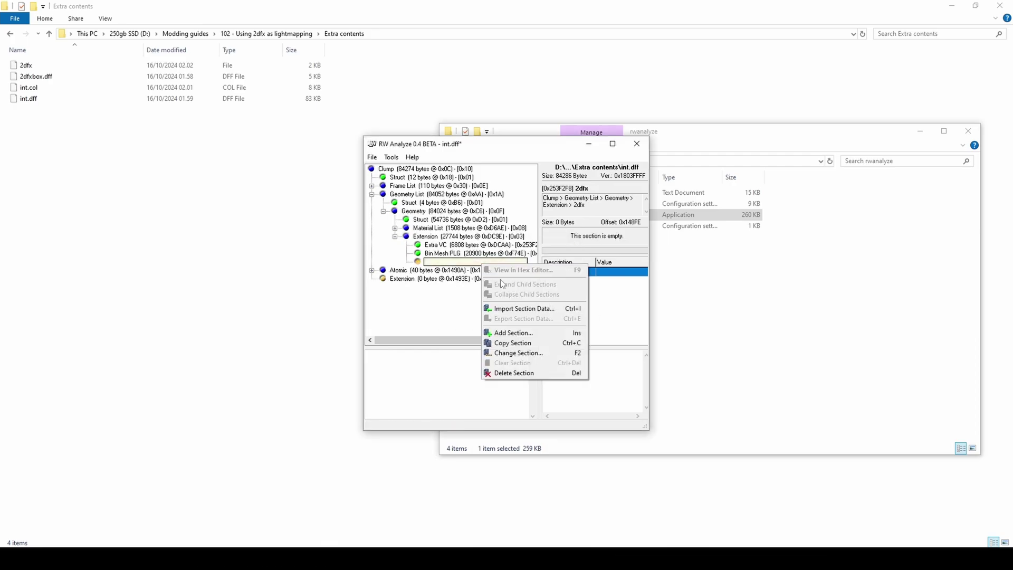
left_click(501, 308)
double_click(462, 171)
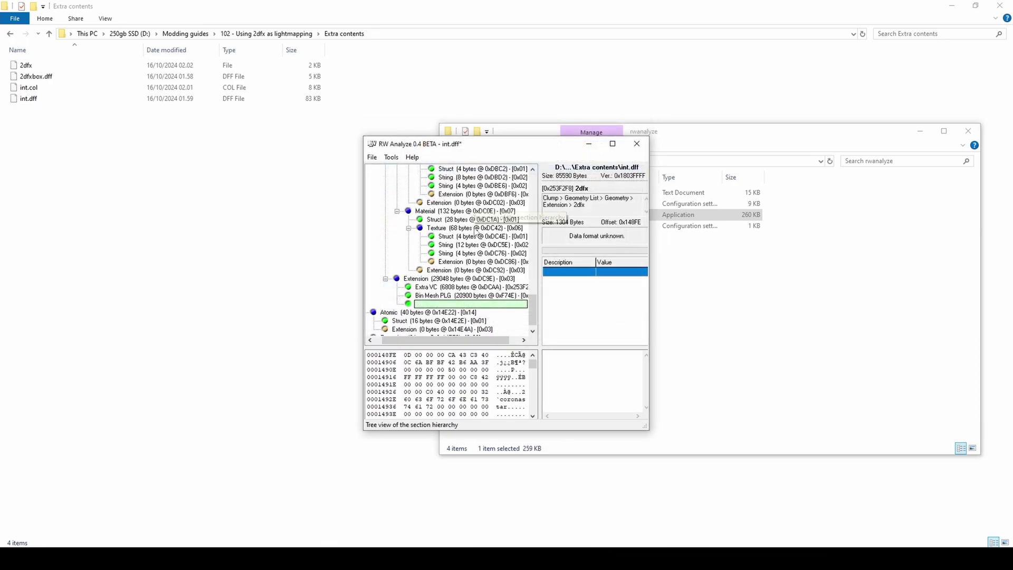
left_click(372, 157)
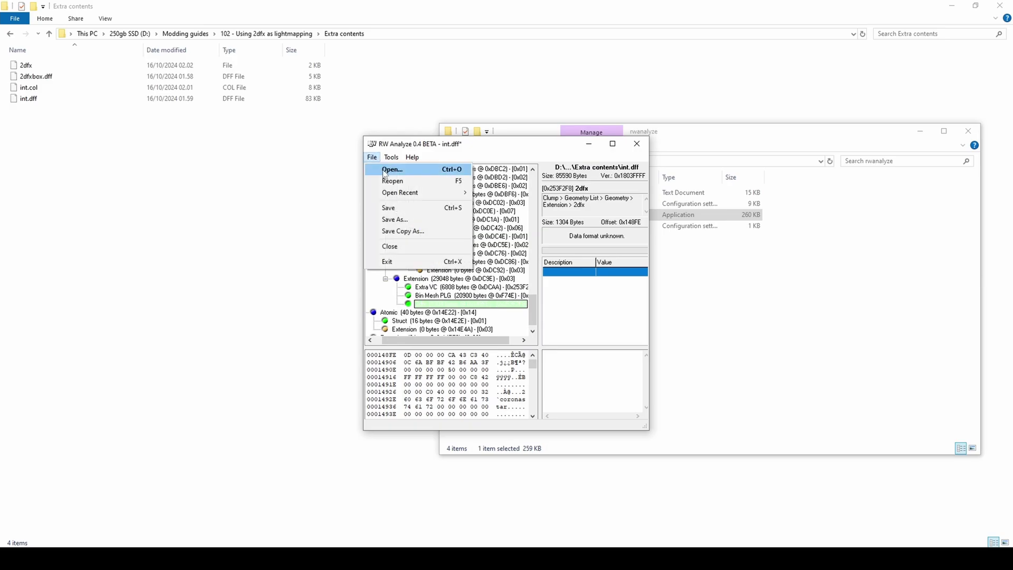
left_click(397, 209)
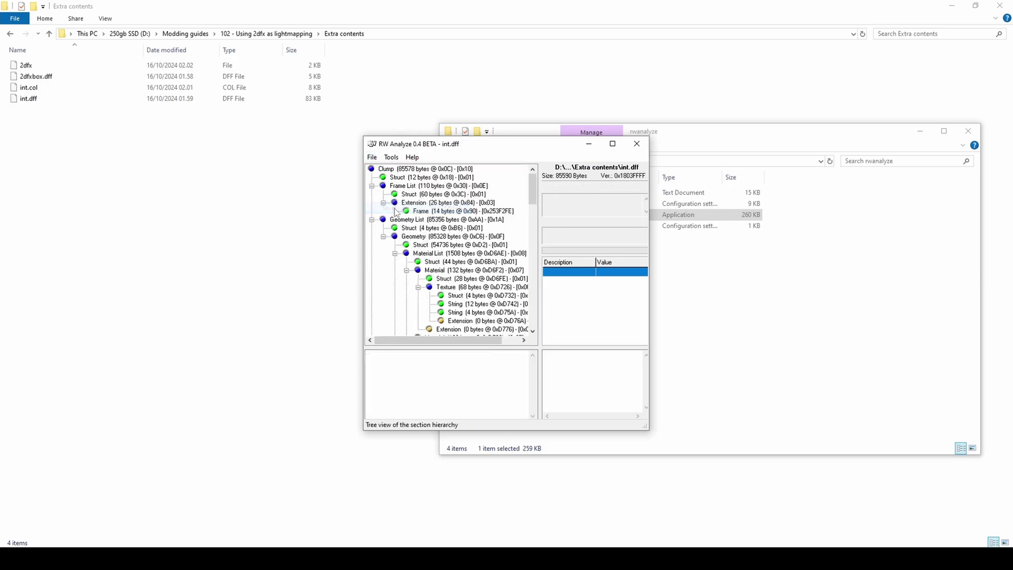